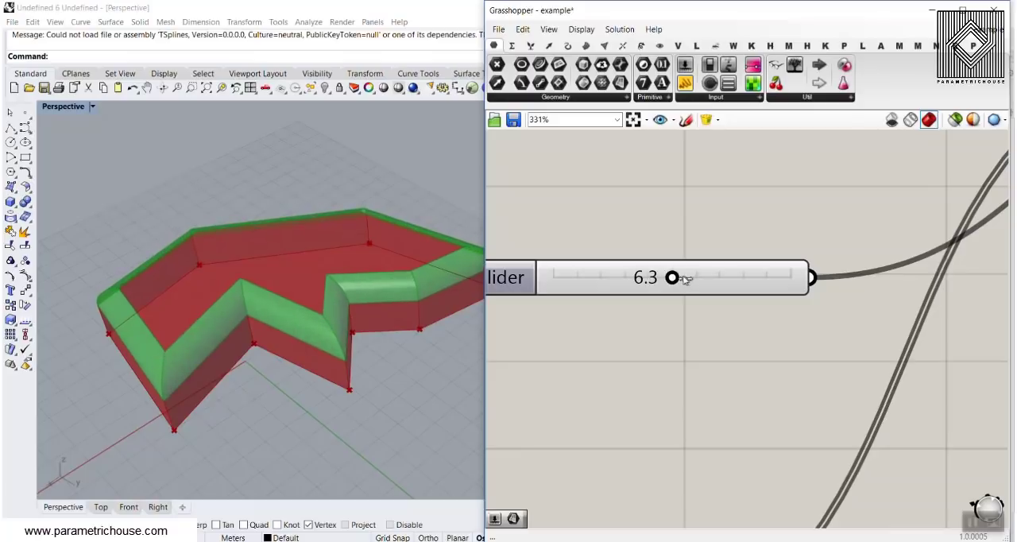
Examine the example's filleted solid, varying the fillet radius and highlighting the surfaces from each Dispatch output.
{"action": "right_click_drag", "start_coordinate": [682, 278], "coordinate": [570, 268]}
{"action": "scroll", "coordinate": [643, 222], "scroll_direction": "down", "scroll_amount": 8}
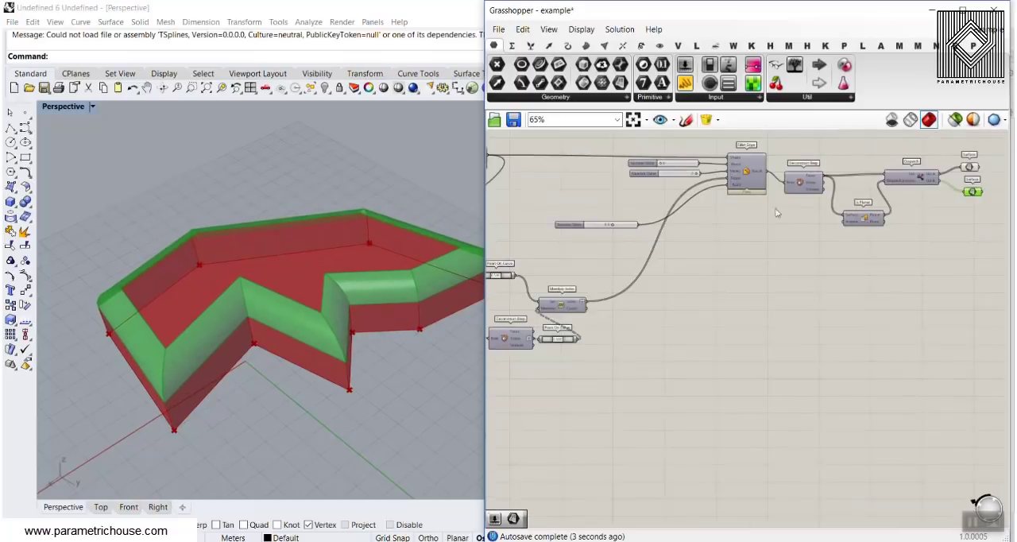
{"action": "right_click_drag", "start_coordinate": [946, 179], "coordinate": [814, 253]}
{"action": "scroll", "coordinate": [813, 252], "scroll_direction": "up", "scroll_amount": 3}
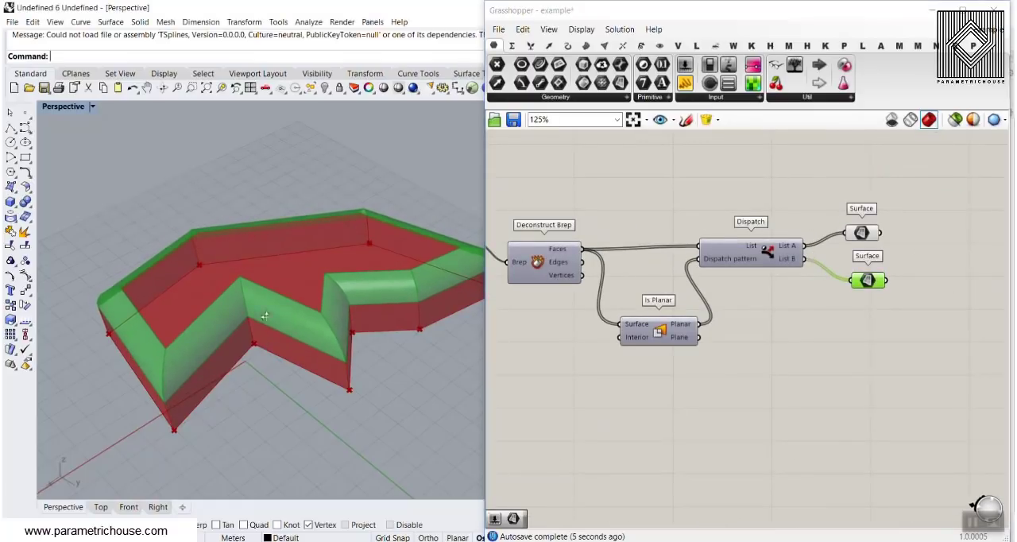
{"action": "right_click_drag", "start_coordinate": [429, 326], "coordinate": [199, 316]}
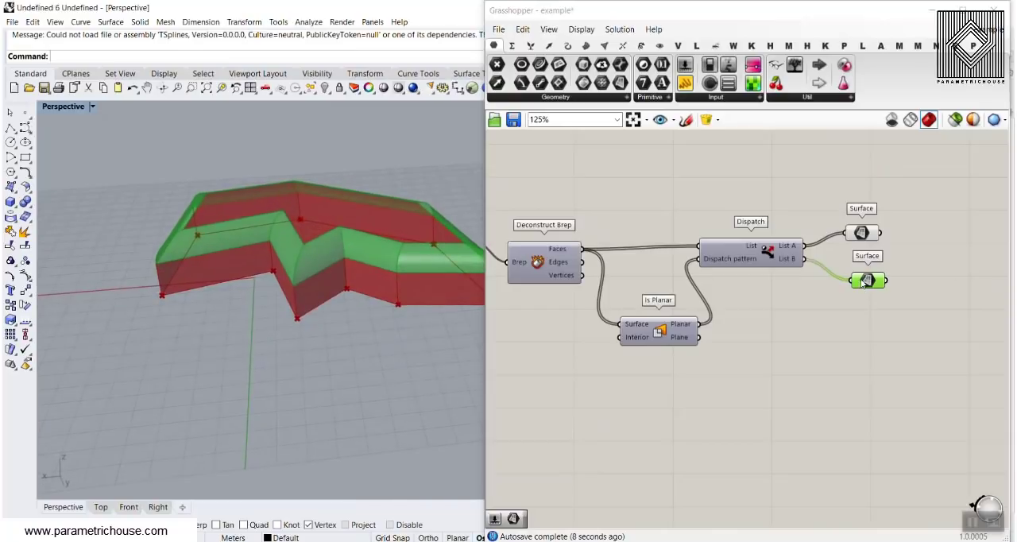
{"action": "left_click_drag", "start_coordinate": [864, 282], "coordinate": [847, 304]}
{"action": "left_click_drag", "start_coordinate": [864, 233], "coordinate": [830, 244]}
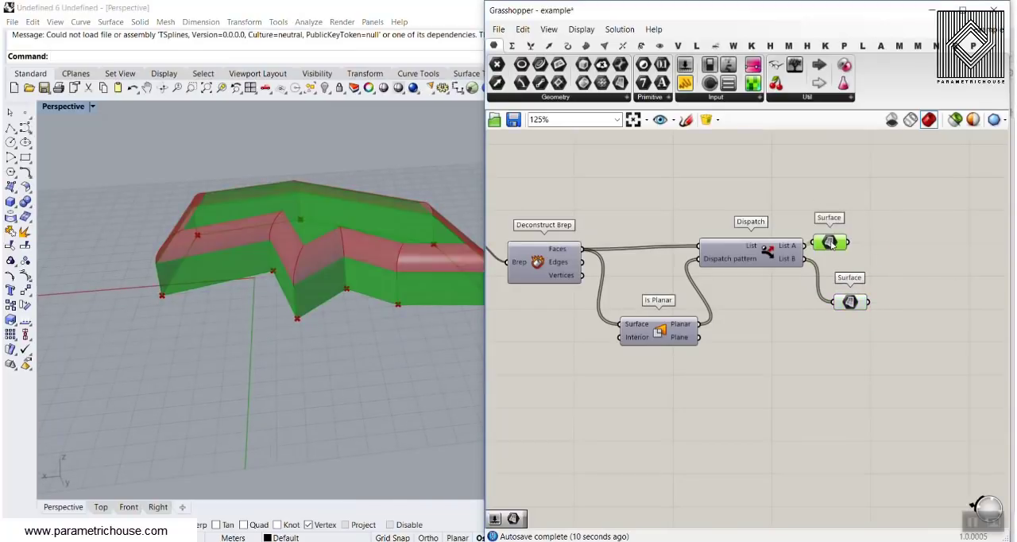
{"action": "right_click_drag", "start_coordinate": [358, 333], "coordinate": [294, 429]}
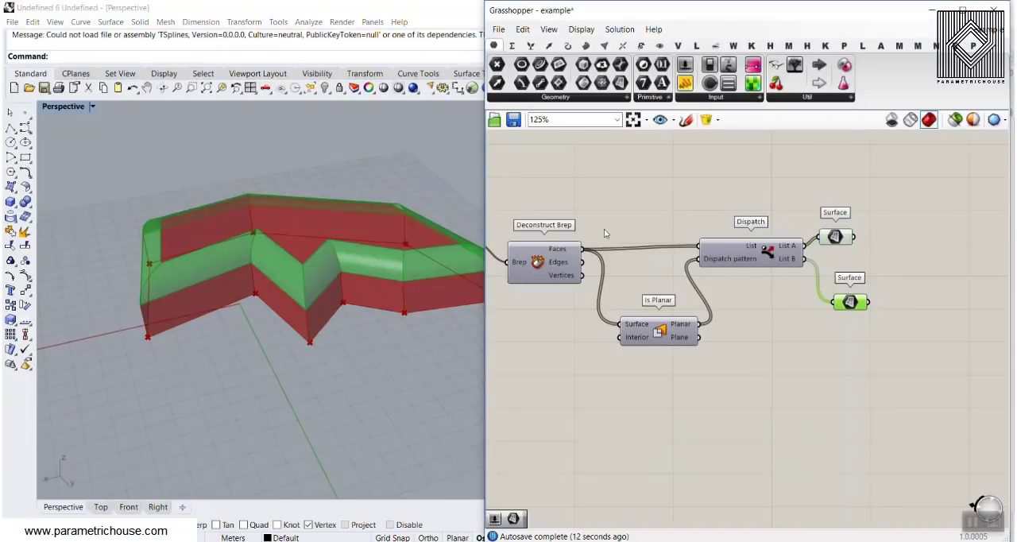
Inspect the Fillet Edge component in the example and search the component library for fillet.
{"action": "right_click", "coordinate": [802, 243]}
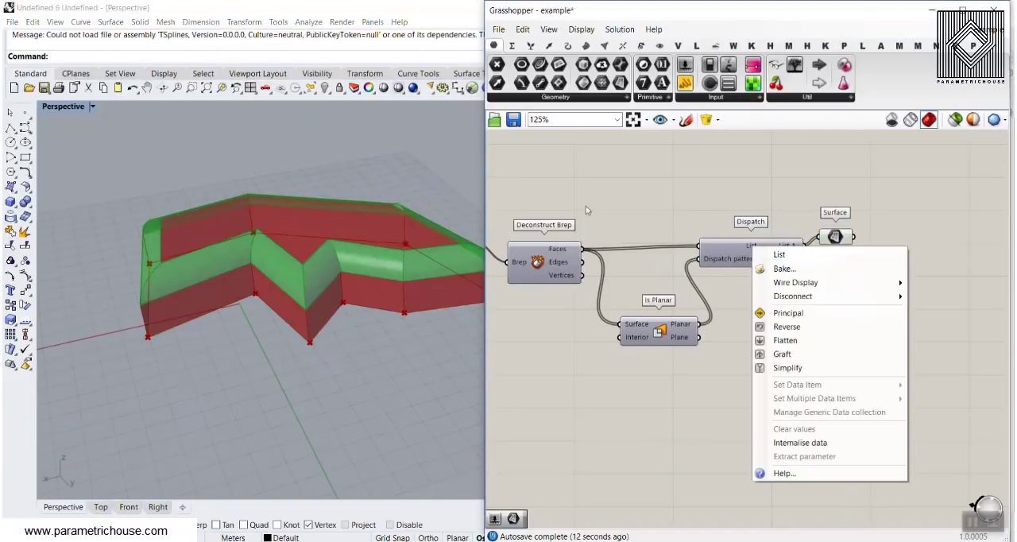
{"action": "right_click_drag", "start_coordinate": [585, 205], "coordinate": [760, 232]}
{"action": "scroll", "coordinate": [628, 262], "scroll_direction": "up", "scroll_amount": 3}
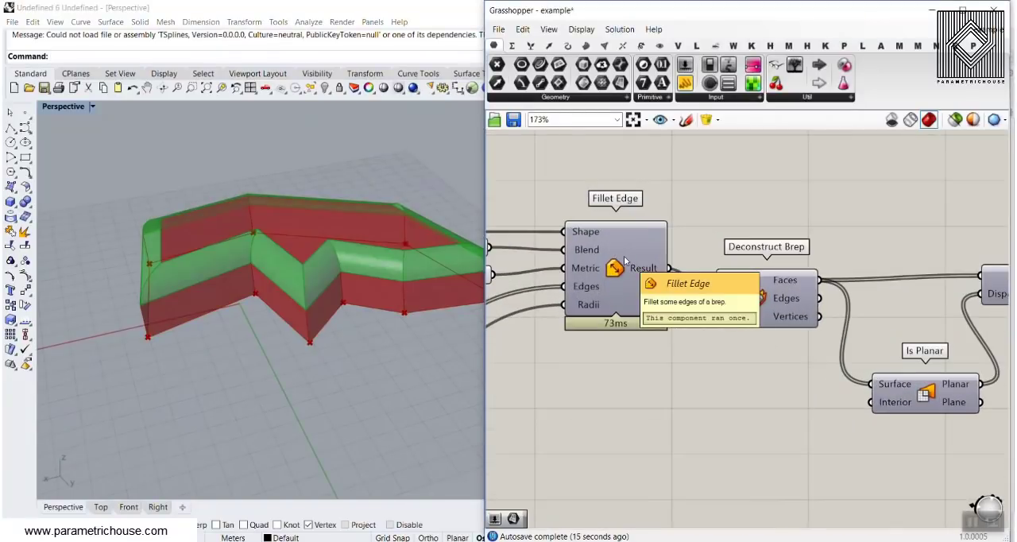
{"action": "double_click", "coordinate": [647, 396]}
{"action": "type", "text": "fillet"}
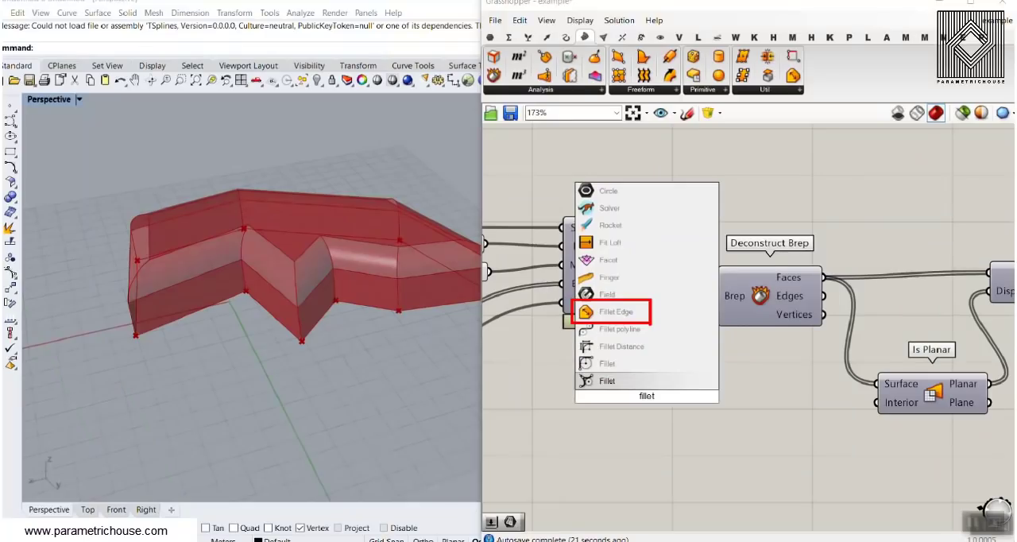
{"action": "left_click", "coordinate": [763, 450]}
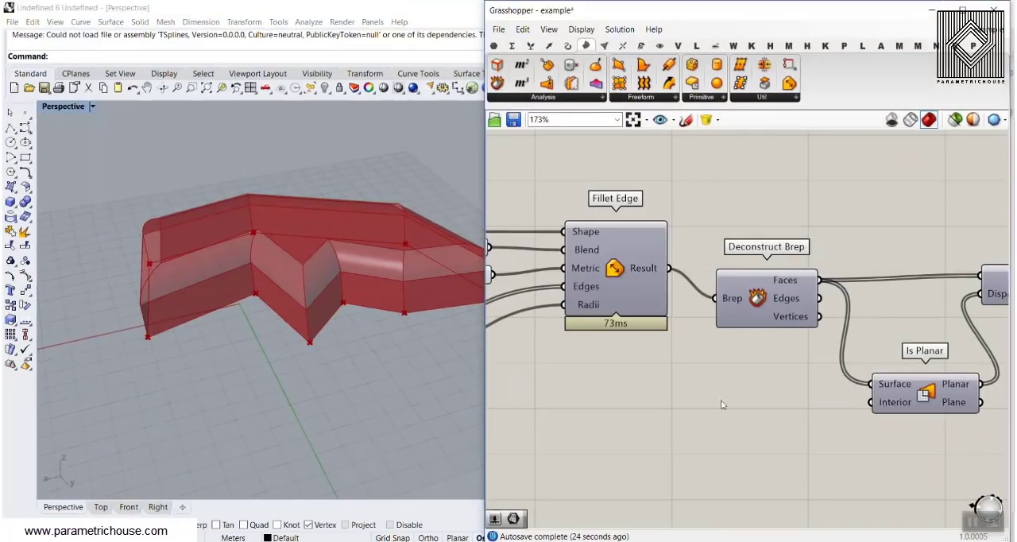
Start a new definition and place a Point parameter on the empty canvas.
{"action": "left_click", "coordinate": [498, 30]}
{"action": "left_click", "coordinate": [510, 49]}
{"action": "left_click", "coordinate": [494, 50]}
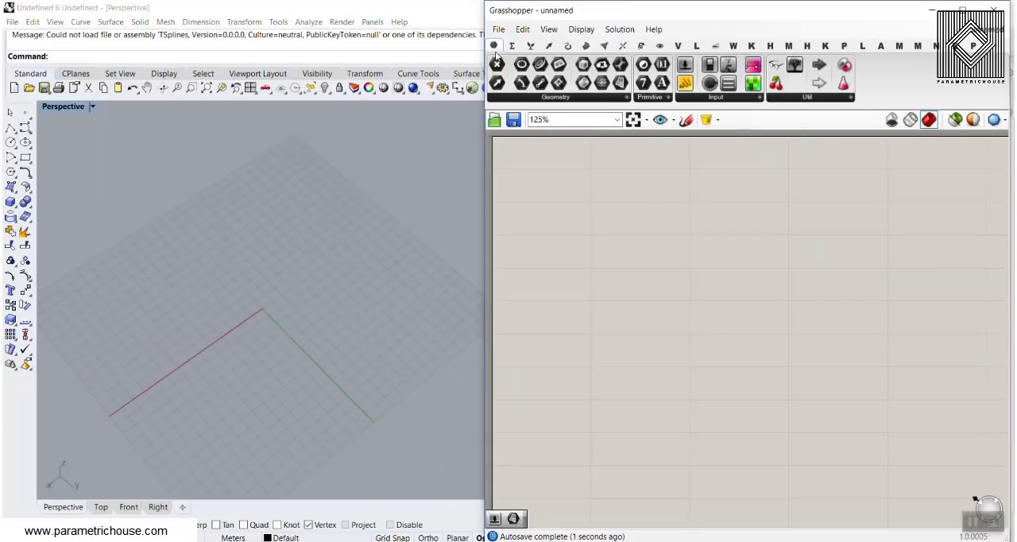
{"action": "left_click_drag", "start_coordinate": [496, 64], "coordinate": [711, 302]}
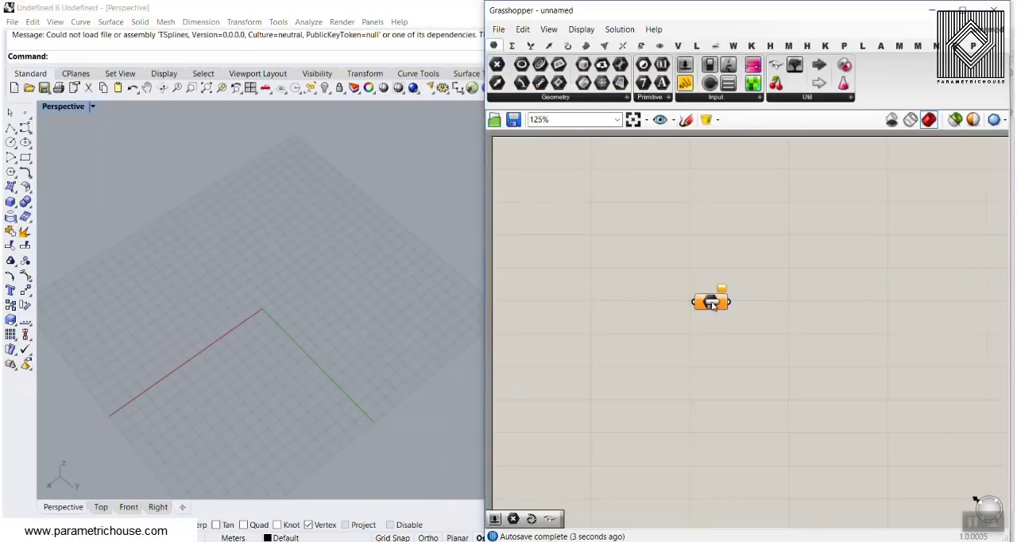
{"action": "right_click_drag", "start_coordinate": [765, 286], "coordinate": [692, 267]}
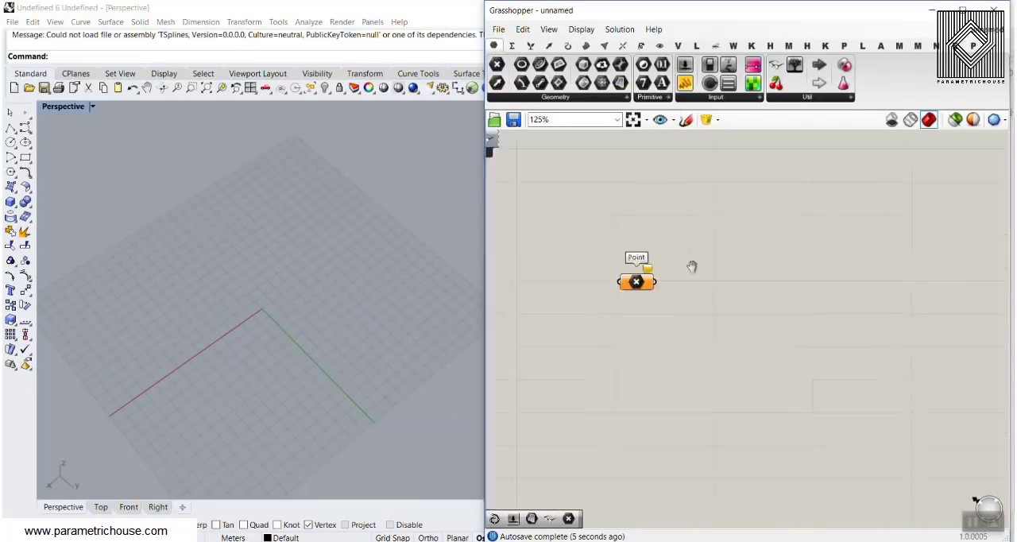
Set multiple points in the Point parameter, placing nine points around a bent outline on the ground grid.
{"action": "scroll", "coordinate": [578, 289], "scroll_direction": "up", "scroll_amount": 3}
{"action": "right_click", "coordinate": [559, 271]}
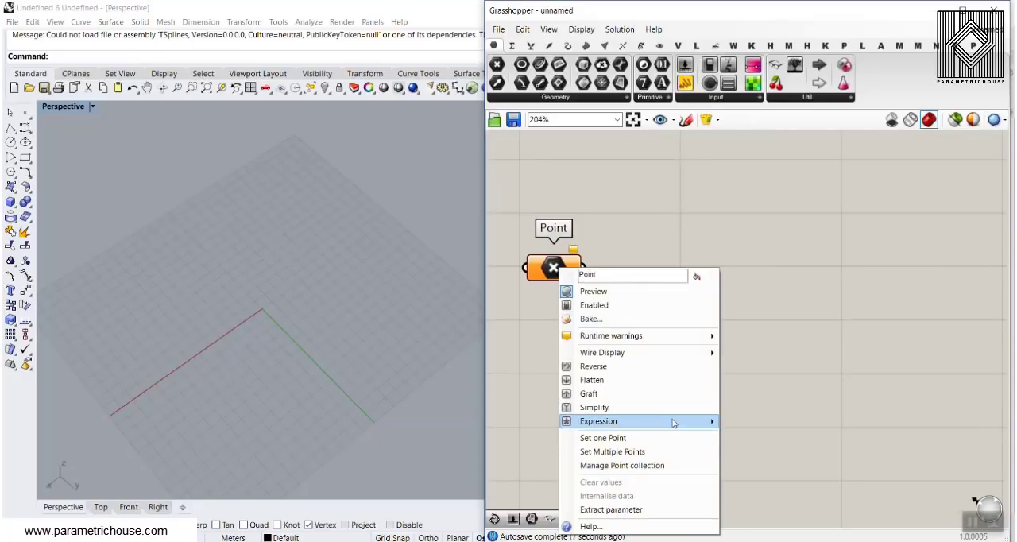
{"action": "left_click", "coordinate": [640, 451]}
{"action": "left_click", "coordinate": [397, 258]}
{"action": "left_click", "coordinate": [318, 196]}
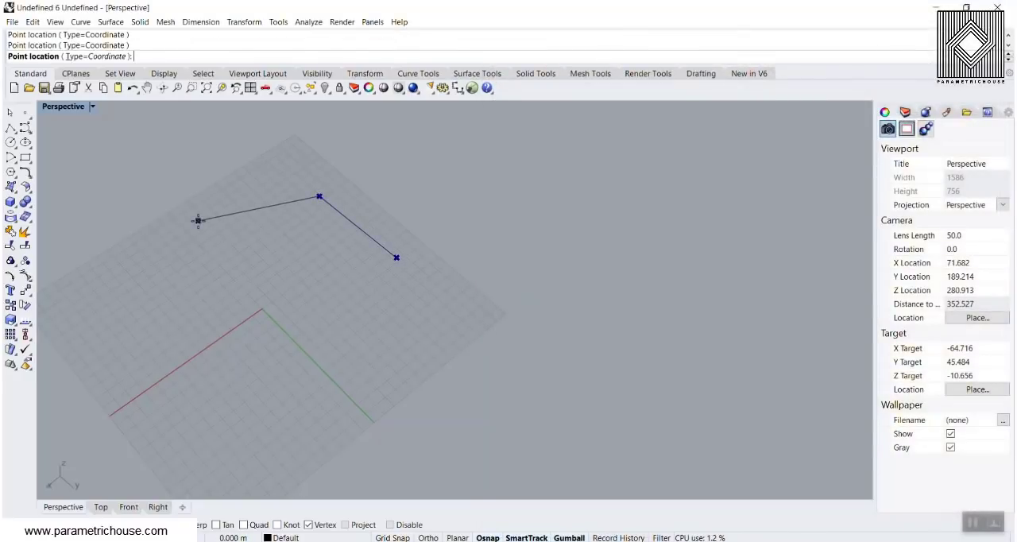
{"action": "left_click", "coordinate": [198, 220]}
{"action": "left_click", "coordinate": [100, 283]}
{"action": "left_click", "coordinate": [235, 397]}
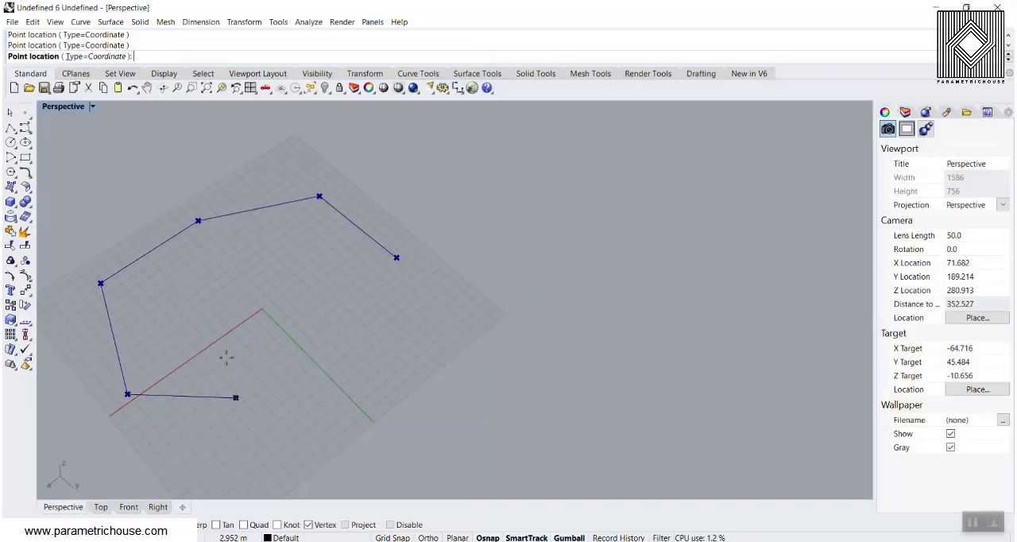
{"action": "left_click", "coordinate": [231, 306]}
{"action": "left_click", "coordinate": [305, 275]}
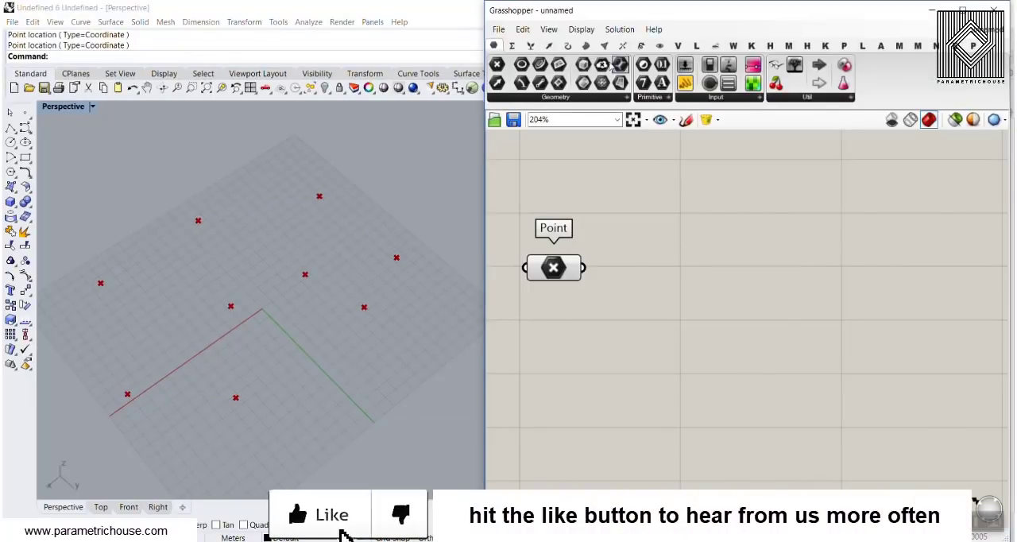
Add a PolyLine component and connect the Point parameter to its Vertices input.
{"action": "left_click", "coordinate": [567, 45]}
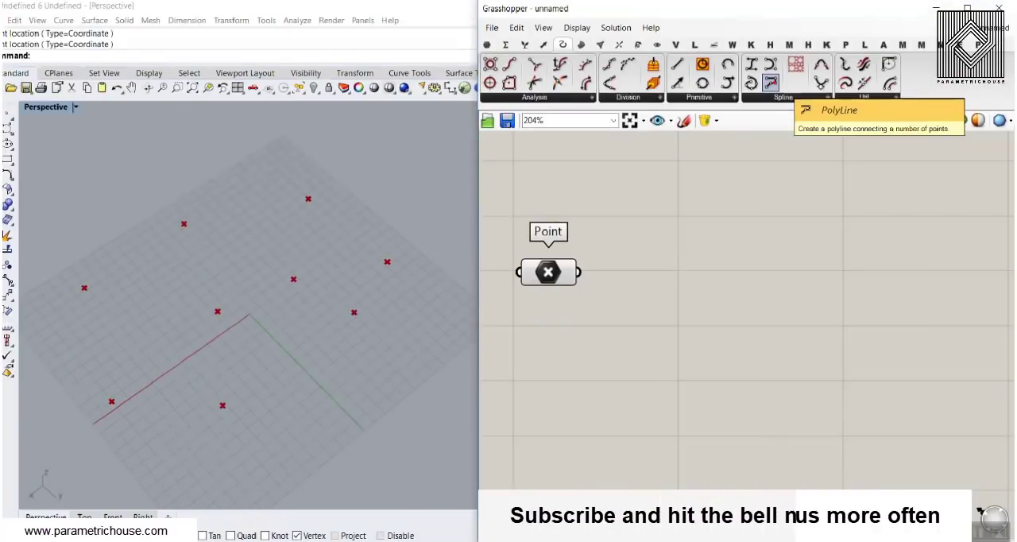
{"action": "left_click", "coordinate": [763, 83]}
{"action": "left_click", "coordinate": [760, 454]}
{"action": "left_click_drag", "start_coordinate": [711, 459], "coordinate": [627, 519]}
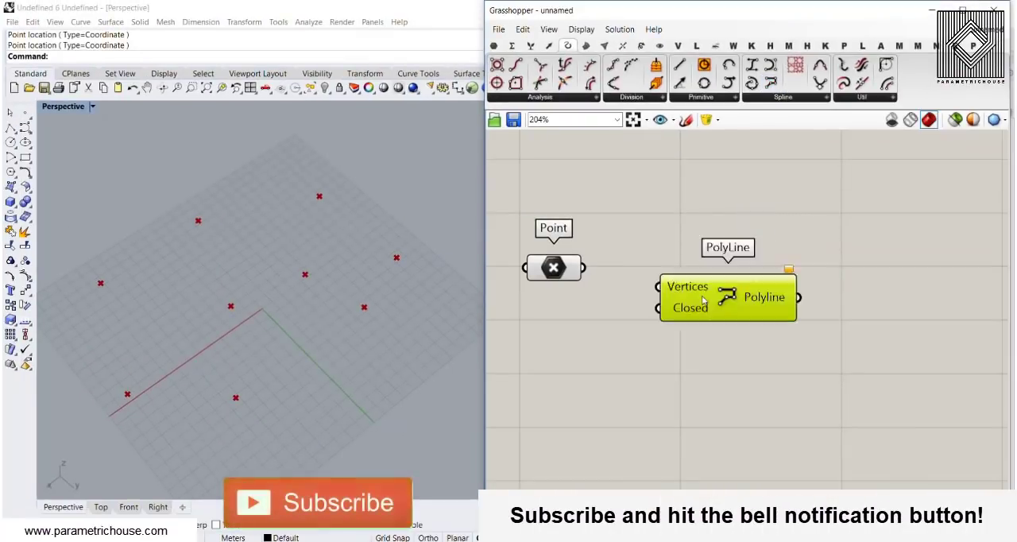
{"action": "left_click_drag", "start_coordinate": [658, 286], "coordinate": [583, 268]}
{"action": "left_click", "coordinate": [612, 297]}
{"action": "scroll", "coordinate": [613, 297], "scroll_direction": "up", "scroll_amount": 2}
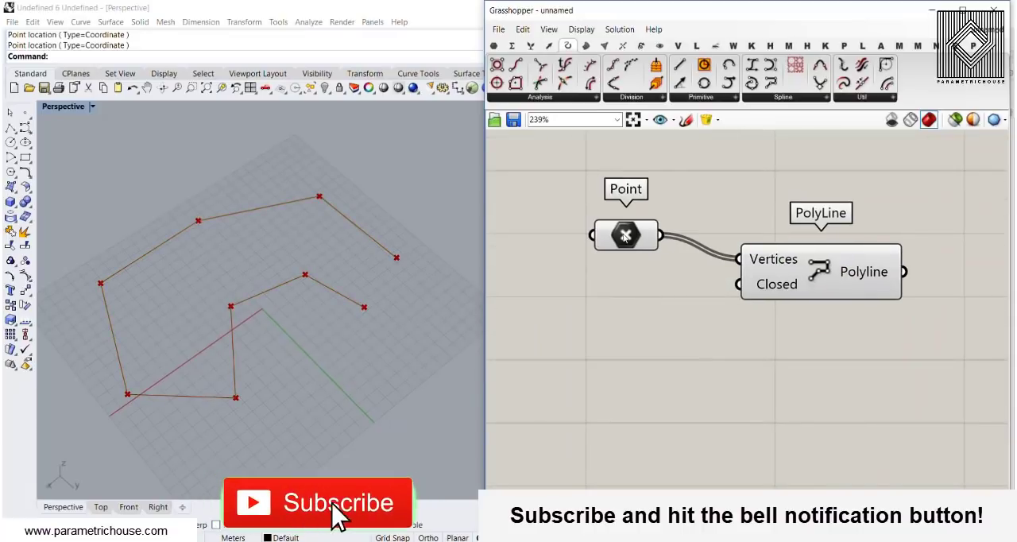
{"action": "left_click_drag", "start_coordinate": [625, 236], "coordinate": [616, 239]}
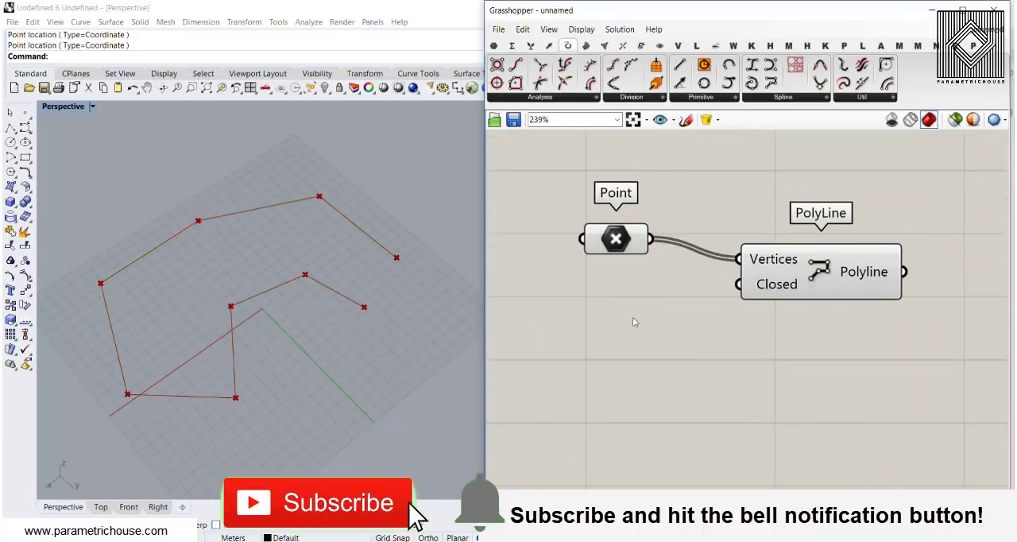
Add a Boolean Toggle, connect it to the PolyLine's Closed input and set it to True.
{"action": "double_click", "coordinate": [591, 338]}
{"action": "type", "text": "tog"}
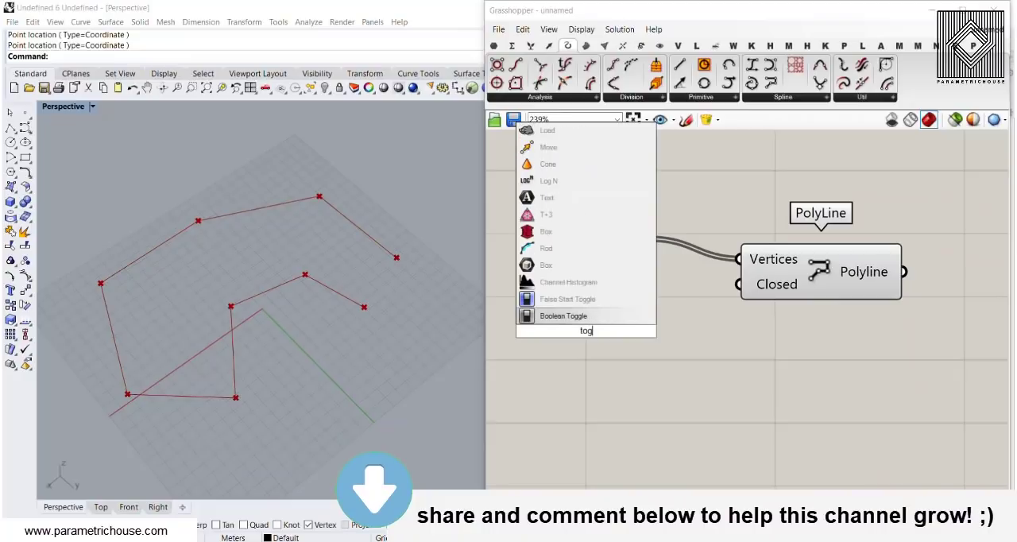
{"action": "key", "text": "Return"}
{"action": "left_click_drag", "start_coordinate": [680, 331], "coordinate": [740, 284]}
{"action": "double_click", "coordinate": [645, 330]}
{"action": "left_click_drag", "start_coordinate": [646, 330], "coordinate": [658, 306]}
{"action": "left_click", "coordinate": [612, 353]}
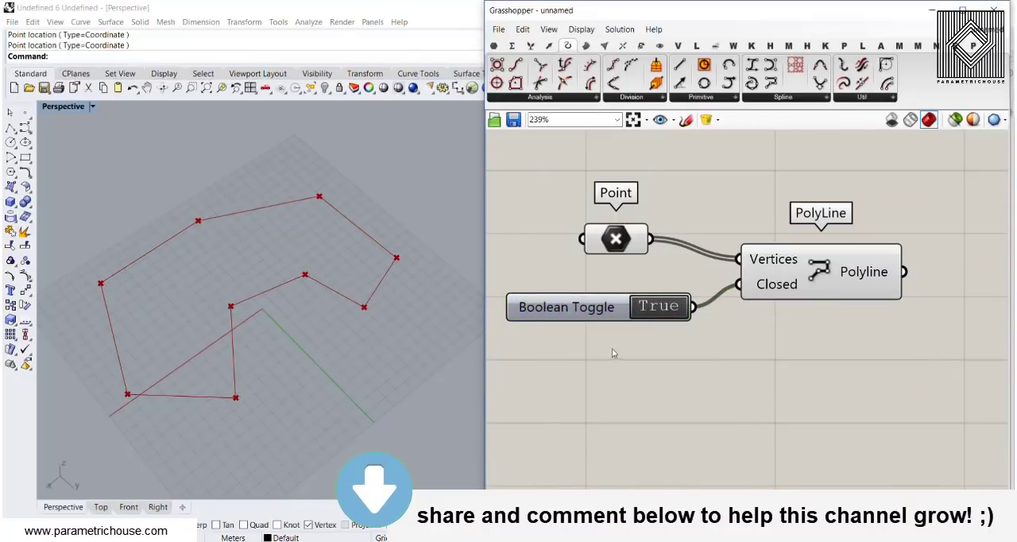
Select the Point parameter and shift the outline's far corner point slightly to adjust the polyline shape.
{"action": "left_click", "coordinate": [627, 234]}
{"action": "right_click_drag", "start_coordinate": [350, 291], "coordinate": [278, 295]}
{"action": "scroll", "coordinate": [278, 295], "scroll_direction": "down", "scroll_amount": 4}
{"action": "scroll", "coordinate": [279, 295], "scroll_direction": "up", "scroll_amount": 4}
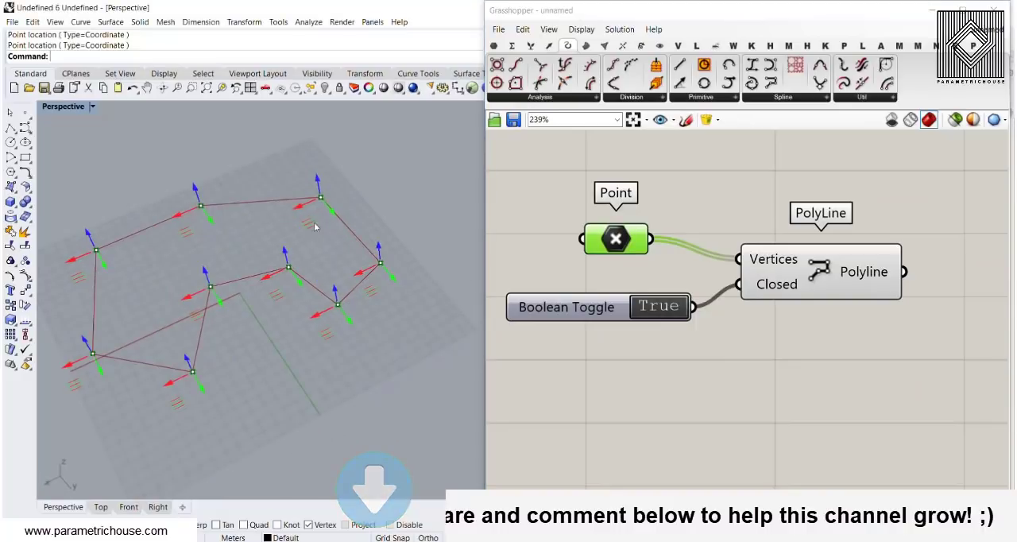
{"action": "mouse_move", "coordinate": [301, 210]}
{"action": "left_mouse_down"}
{"action": "mouse_move", "coordinate": [334, 199]}
{"action": "mouse_move", "coordinate": [291, 221]}
{"action": "mouse_move", "coordinate": [320, 217]}
{"action": "mouse_move", "coordinate": [310, 197]}
{"action": "mouse_move", "coordinate": [315, 204]}
{"action": "left_mouse_up"}
{"action": "right_click_drag", "start_coordinate": [355, 260], "coordinate": [406, 247]}
{"action": "left_click", "coordinate": [905, 301]}
Add a Surface parameter and connect the Polyline output to it.
{"action": "right_click_drag", "start_coordinate": [905, 302], "coordinate": [680, 289]}
{"action": "scroll", "coordinate": [727, 296], "scroll_direction": "down", "scroll_amount": 2}
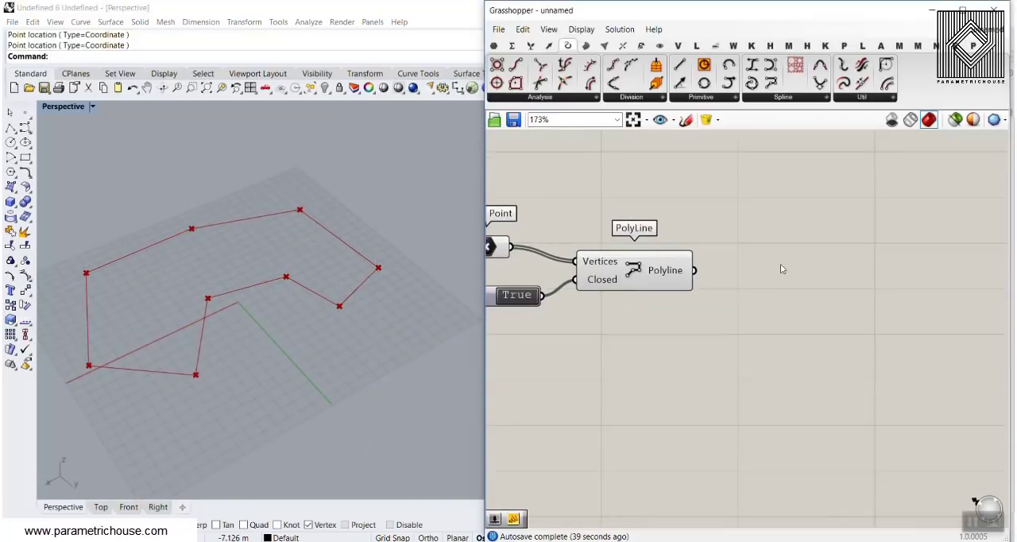
{"action": "left_click", "coordinate": [494, 45]}
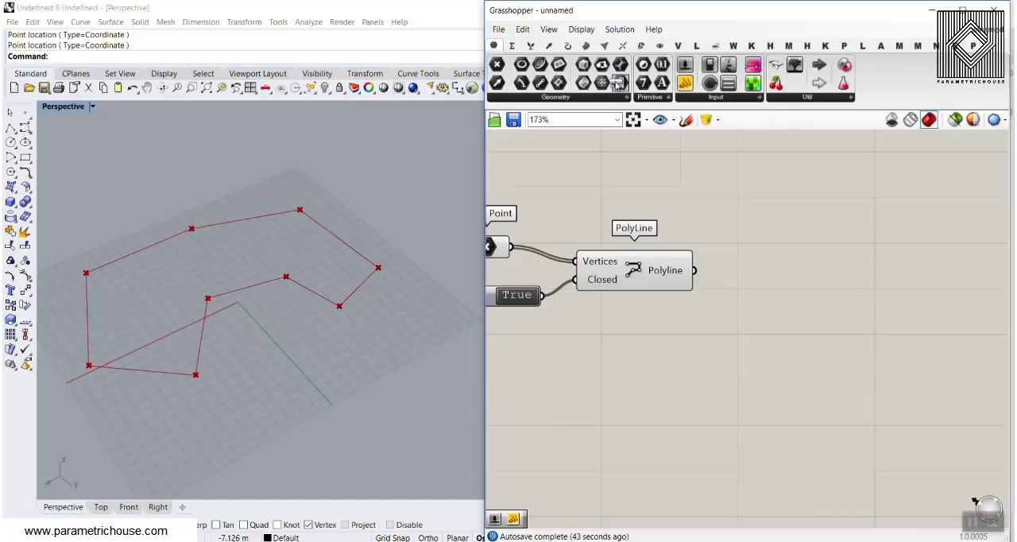
{"action": "left_click_drag", "start_coordinate": [617, 85], "coordinate": [761, 336]}
{"action": "scroll", "coordinate": [686, 271], "scroll_direction": "up", "scroll_amount": 3}
{"action": "left_click_drag", "start_coordinate": [688, 270], "coordinate": [739, 270]}
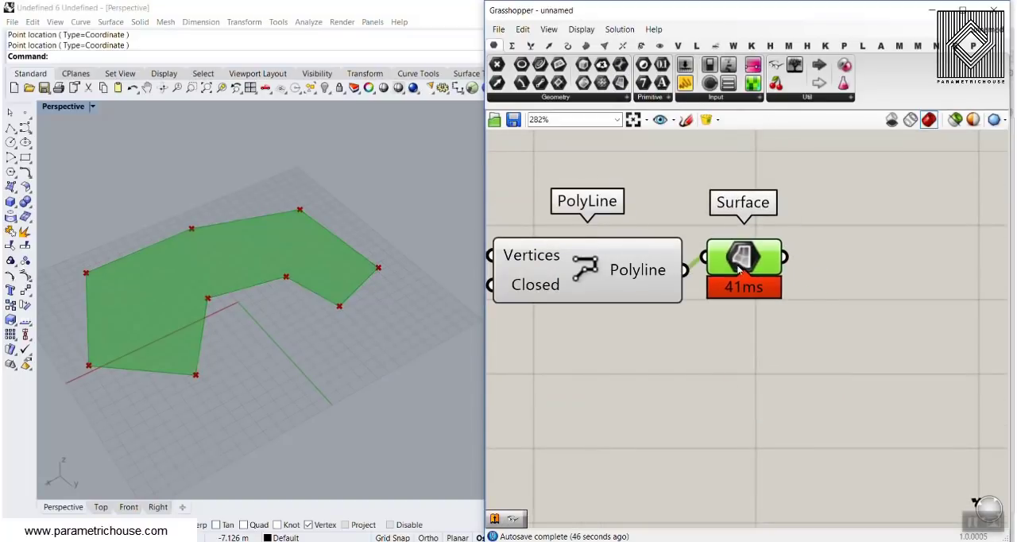
Add an Extrude component and connect the Surface parameter to its Base input.
{"action": "right_click_drag", "start_coordinate": [855, 305], "coordinate": [734, 356]}
{"action": "double_click", "coordinate": [876, 296]}
{"action": "type", "text": "ex"}
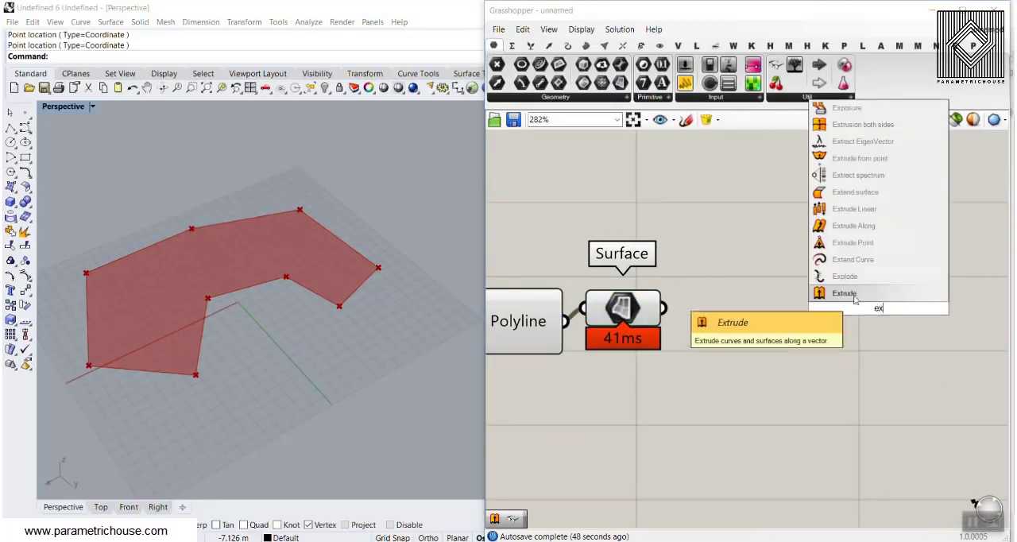
{"action": "left_click", "coordinate": [854, 295]}
{"action": "left_click_drag", "start_coordinate": [665, 308], "coordinate": [774, 297]}
{"action": "scroll", "coordinate": [706, 354], "scroll_direction": "down", "scroll_amount": 2}
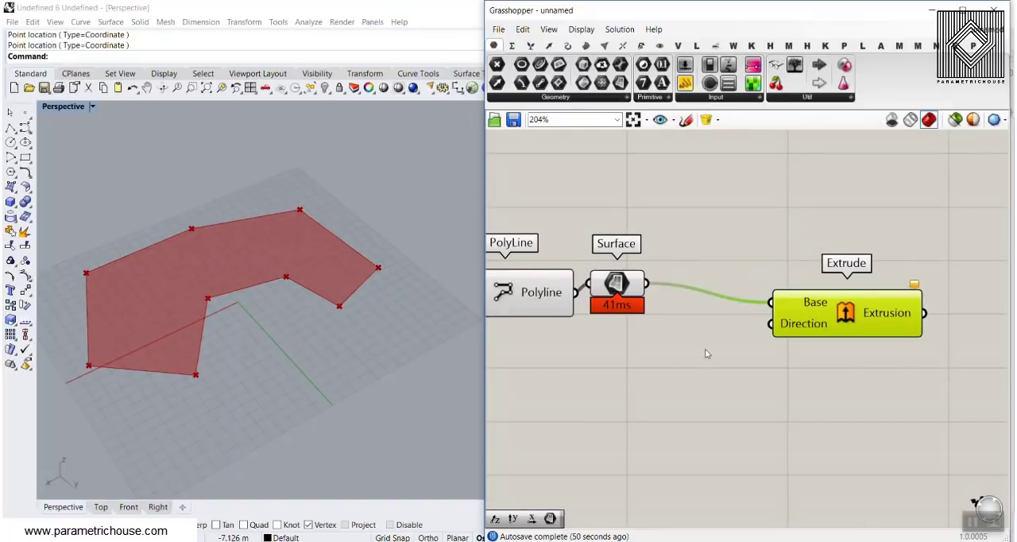
Add a Unit Z vector, connect it to Extrude's Direction input and place it below the Surface parameter.
{"action": "double_click", "coordinate": [662, 363]}
{"action": "type", "text": "z"}
{"action": "left_click", "coordinate": [640, 345]}
{"action": "left_click_drag", "start_coordinate": [736, 362], "coordinate": [773, 327]}
{"action": "right_click_drag", "start_coordinate": [695, 382], "coordinate": [787, 323]}
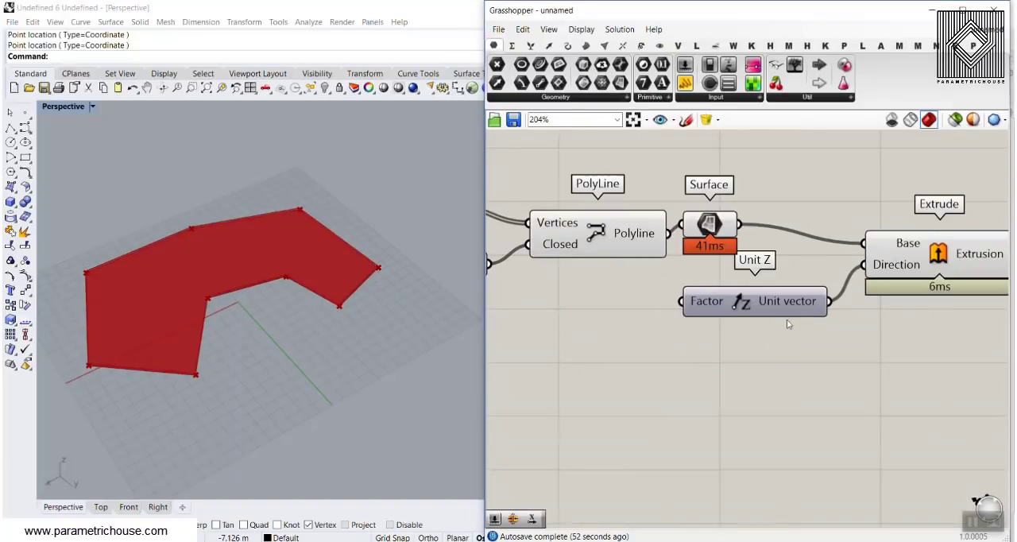
{"action": "left_click_drag", "start_coordinate": [786, 312], "coordinate": [812, 363]}
Create a number slider from 12.56, connect it to Unit Z's Factor and raise it to 24.84.
{"action": "double_click", "coordinate": [544, 363]}
{"action": "type", "text": "1"}
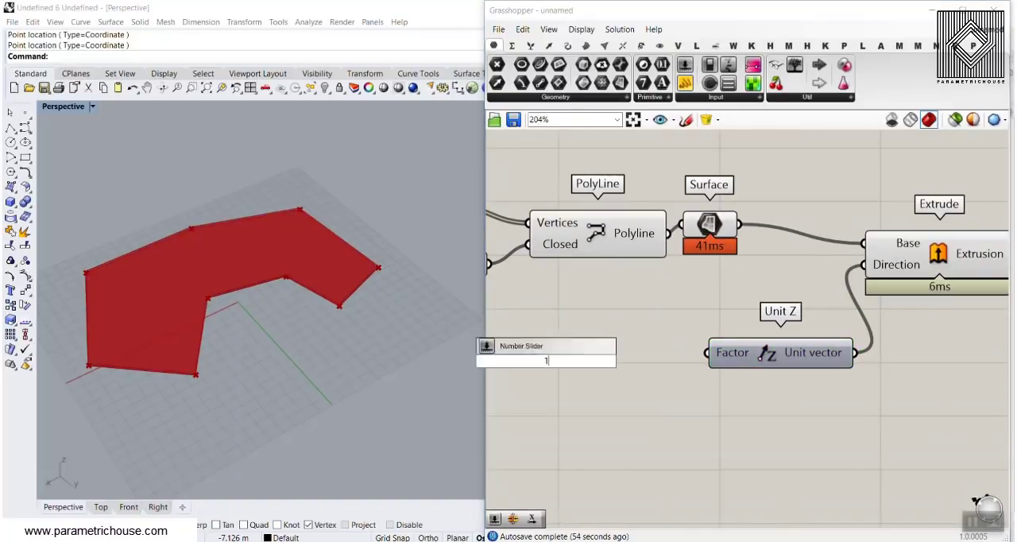
{"action": "type", "text": "2.56"}
{"action": "key", "text": "Return"}
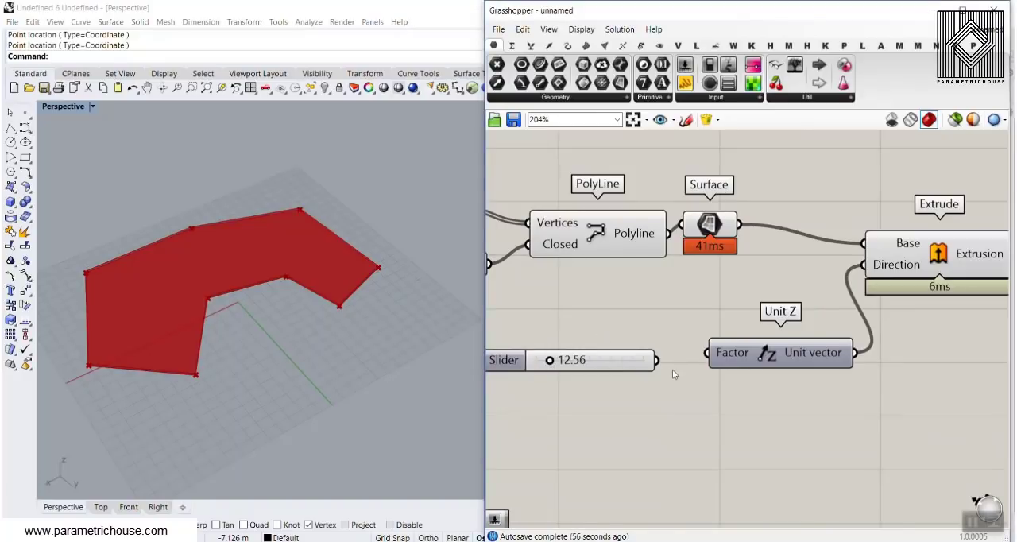
{"action": "left_click_drag", "start_coordinate": [657, 361], "coordinate": [706, 353]}
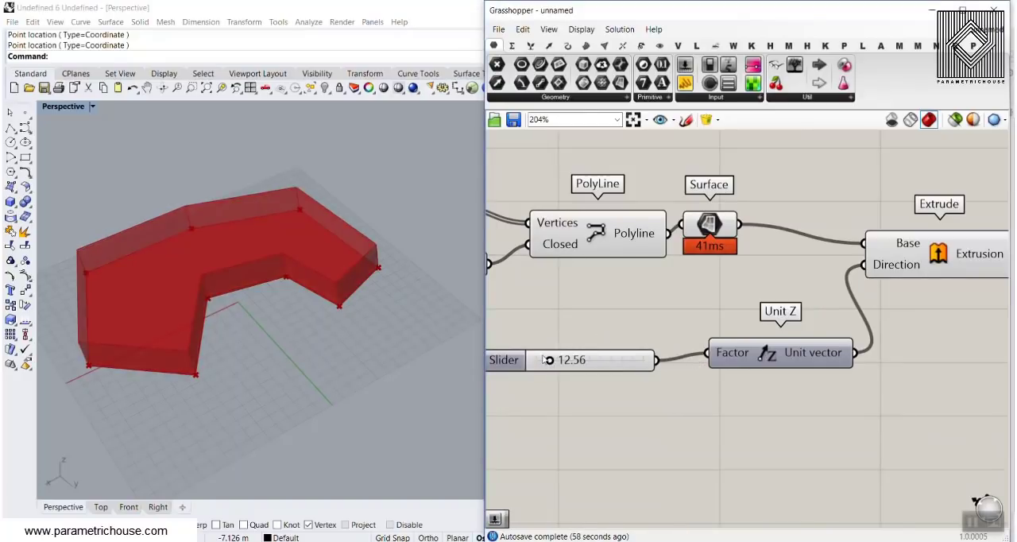
{"action": "left_click_drag", "start_coordinate": [543, 360], "coordinate": [567, 363]}
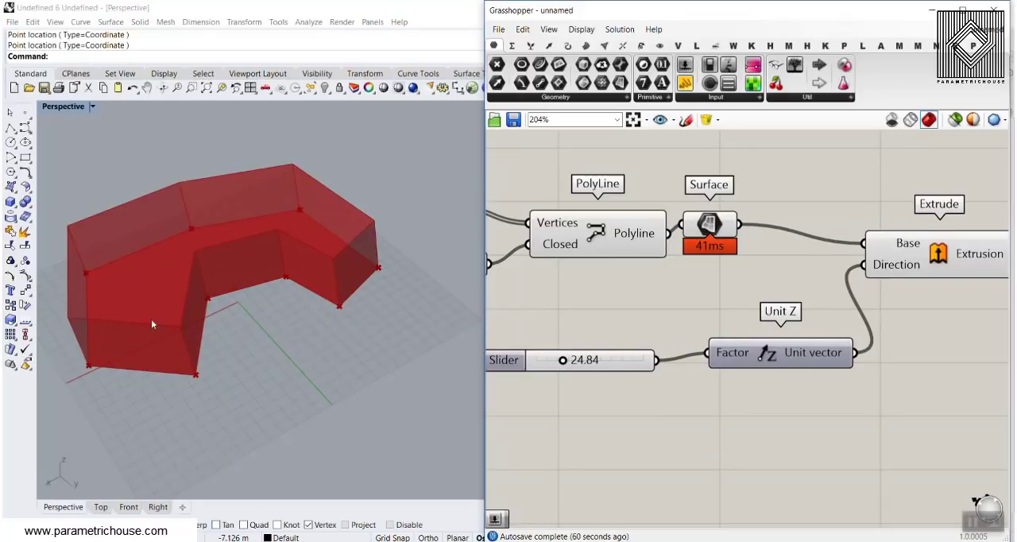
Select the Point parameter and move some of its points in the viewport to reshape the extruded outline.
{"action": "right_click_drag", "start_coordinate": [288, 355], "coordinate": [291, 336]}
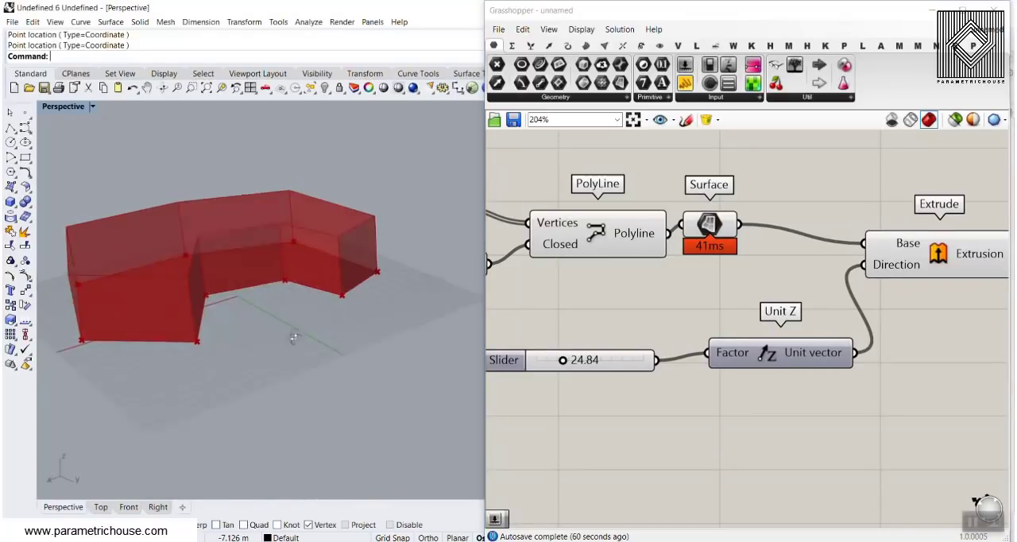
{"action": "right_click_drag", "start_coordinate": [652, 246], "coordinate": [731, 262]}
{"action": "scroll", "coordinate": [884, 286], "scroll_direction": "down", "scroll_amount": 3}
{"action": "left_click", "coordinate": [650, 247]}
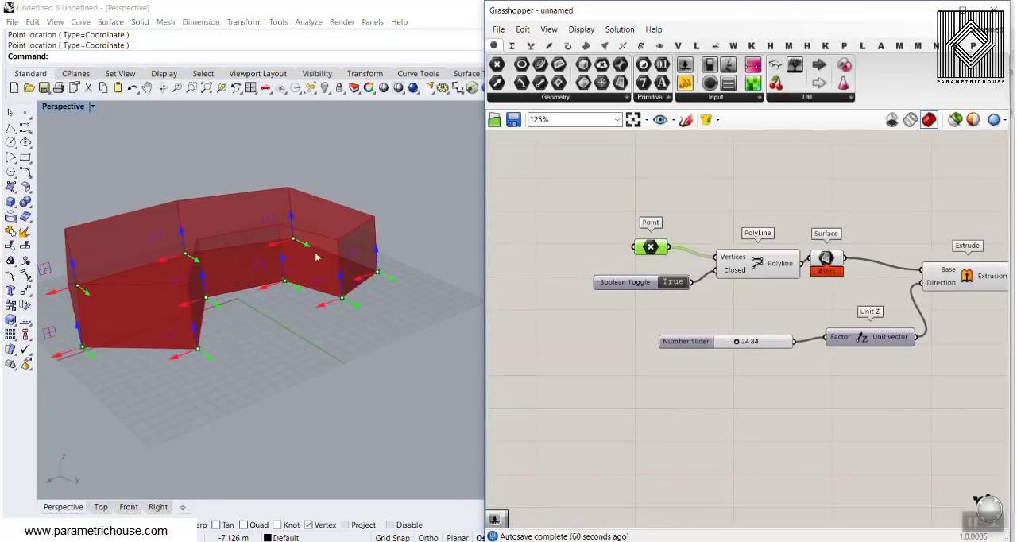
{"action": "right_click_drag", "start_coordinate": [208, 254], "coordinate": [213, 284]}
{"action": "mouse_move", "coordinate": [227, 268]}
{"action": "left_mouse_down"}
{"action": "mouse_move", "coordinate": [261, 343]}
{"action": "mouse_move", "coordinate": [218, 259]}
{"action": "left_mouse_up"}
{"action": "mouse_move", "coordinate": [173, 343]}
{"action": "left_mouse_down"}
{"action": "mouse_move", "coordinate": [148, 352]}
{"action": "mouse_move", "coordinate": [185, 353]}
{"action": "left_mouse_up"}
{"action": "right_click_drag", "start_coordinate": [285, 327], "coordinate": [195, 217]}
{"action": "left_click_drag", "start_coordinate": [294, 199], "coordinate": [286, 189]}
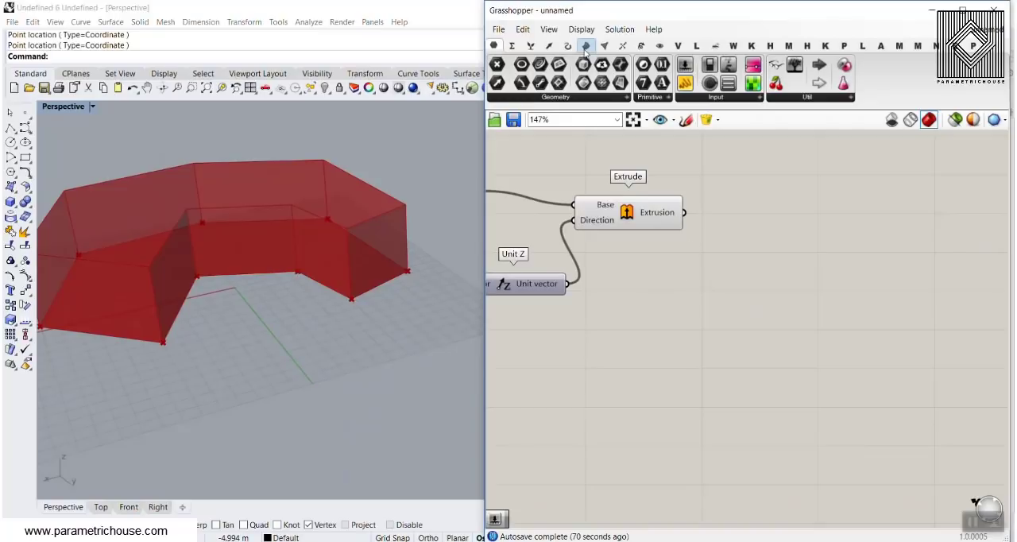
Add a Fillet Edge component, connect Extrude's Extrusion output to its Shape input and check the input's data type.
{"action": "left_click", "coordinate": [587, 46]}
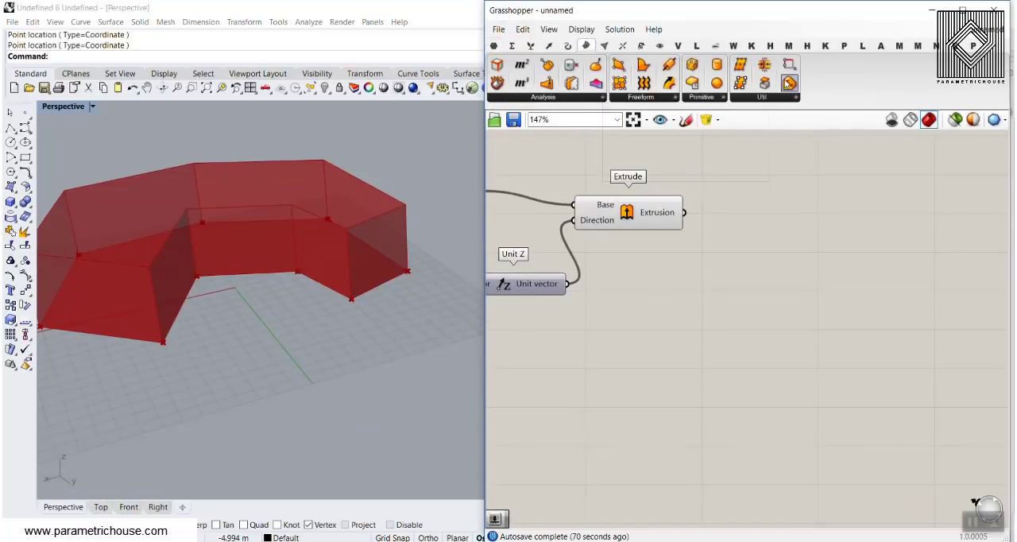
{"action": "left_click_drag", "start_coordinate": [788, 83], "coordinate": [802, 274]}
{"action": "scroll", "coordinate": [755, 289], "scroll_direction": "up", "scroll_amount": 2}
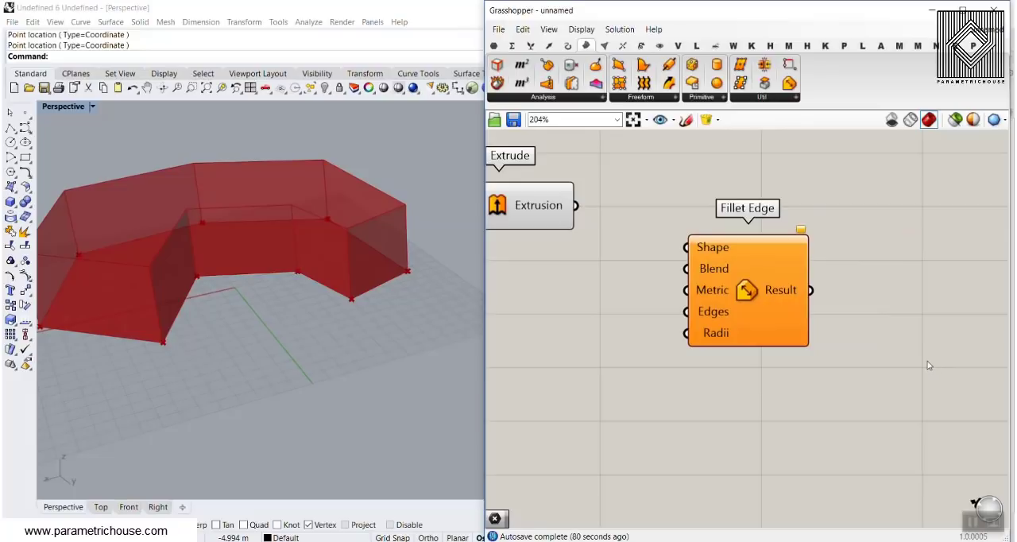
{"action": "left_click", "coordinate": [546, 212]}
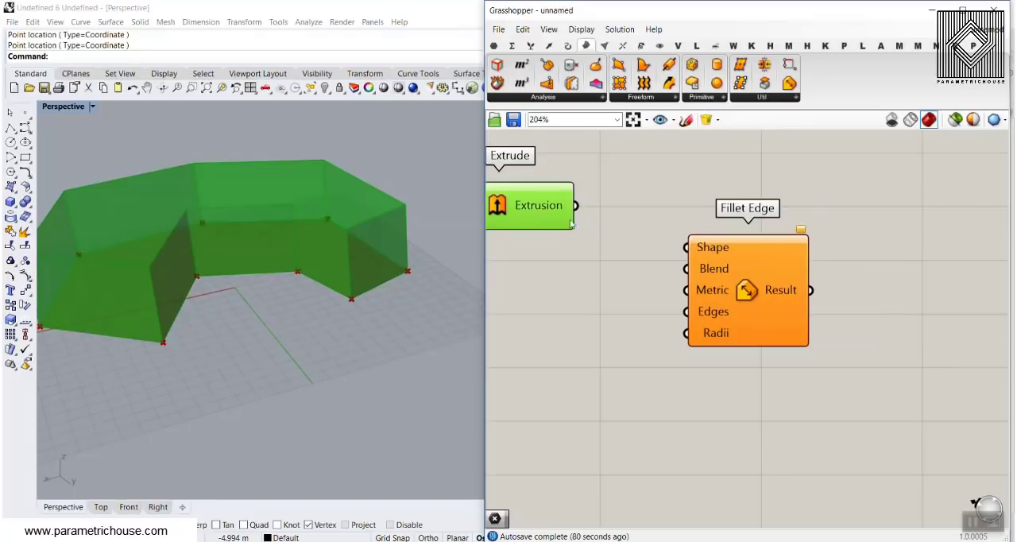
{"action": "left_click_drag", "start_coordinate": [578, 208], "coordinate": [707, 249]}
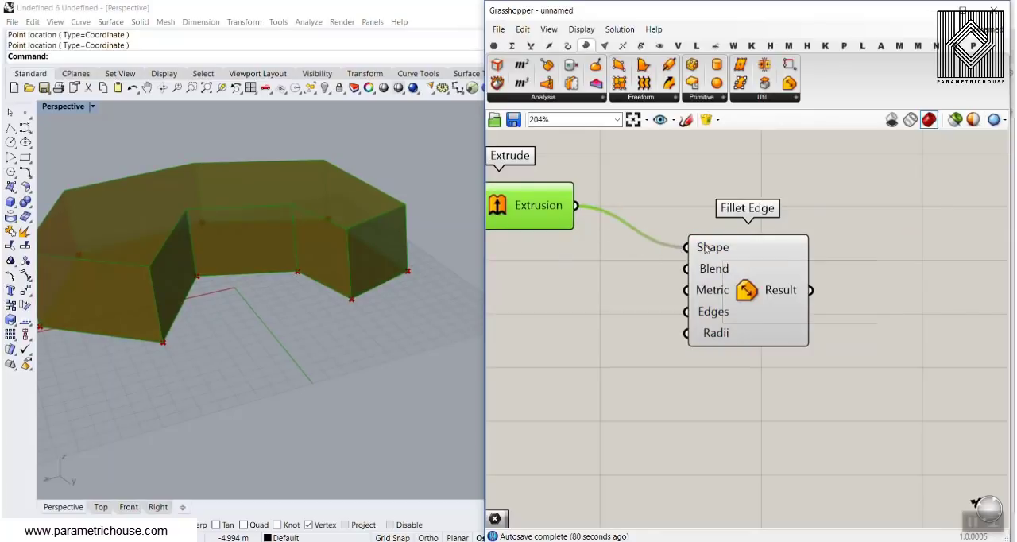
{"action": "key", "text": "ctrl+1"}
{"action": "left_click", "coordinate": [706, 249]}
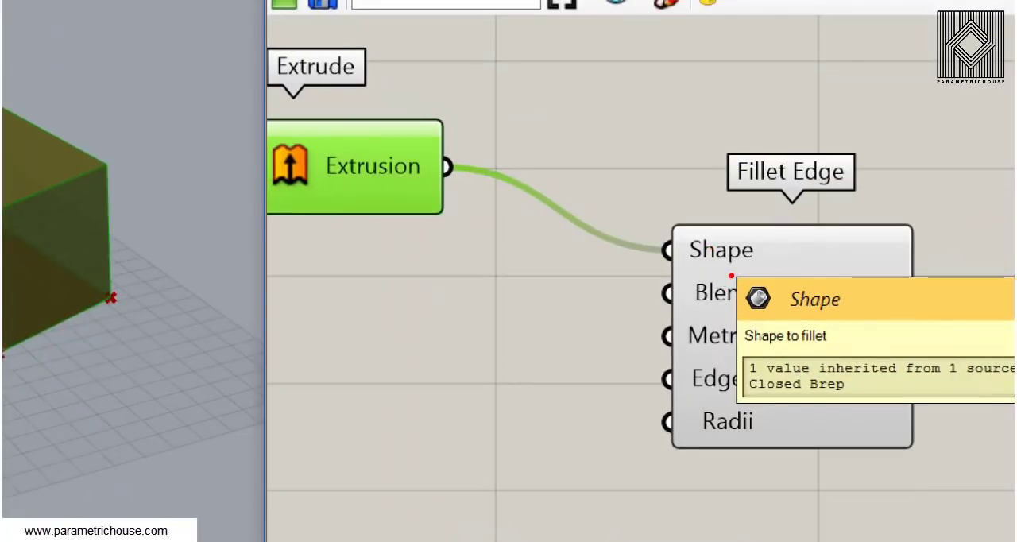
{"action": "left_click_drag", "start_coordinate": [731, 276], "coordinate": [786, 327], "text": "ctrl"}
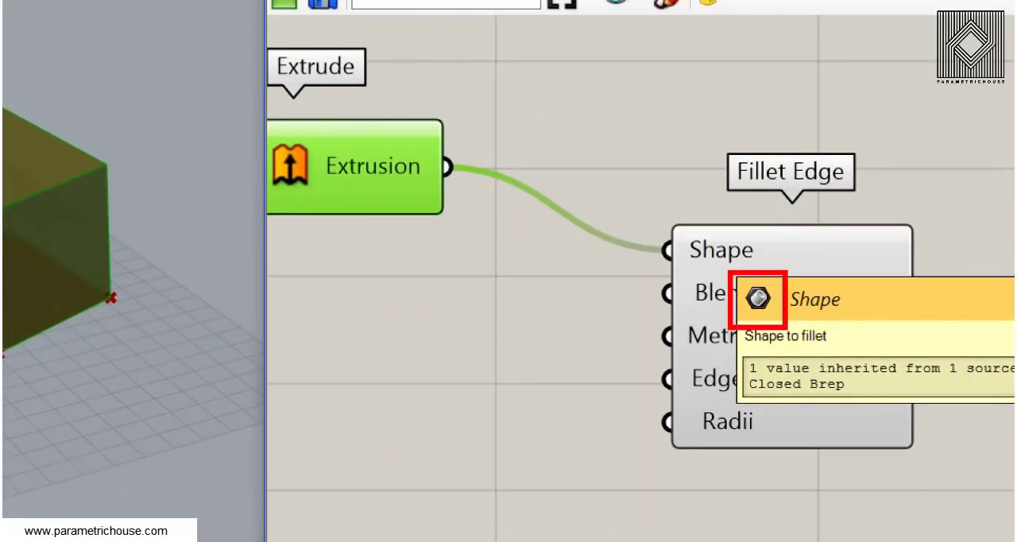
{"action": "key", "text": "Escape"}
{"action": "left_click", "coordinate": [613, 284]}
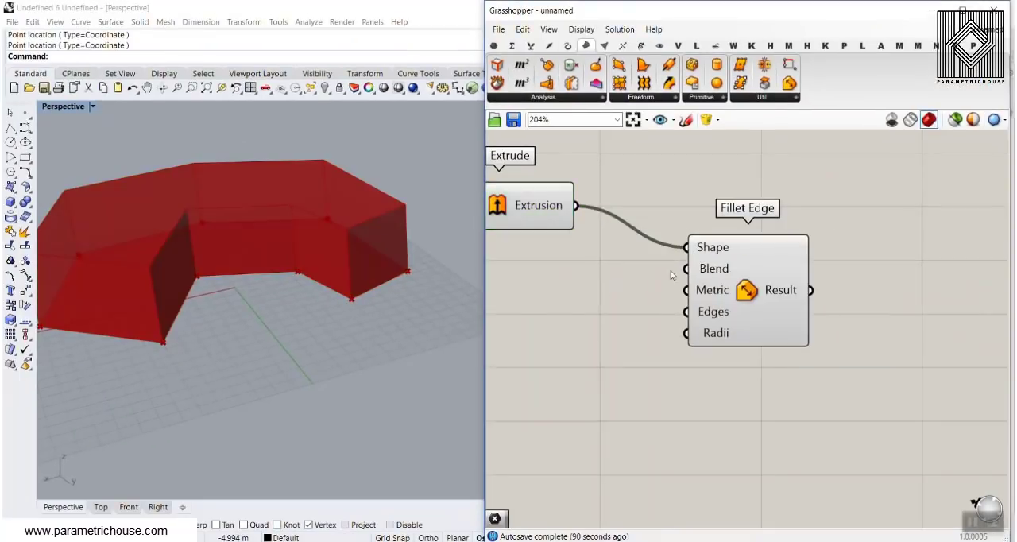
Turn off the preview of the PolyLine, Surface, Extrude and Unit Z components.
{"action": "scroll", "coordinate": [743, 283], "scroll_direction": "down", "scroll_amount": 3}
{"action": "scroll", "coordinate": [743, 282], "scroll_direction": "down", "scroll_amount": 3}
{"action": "left_click_drag", "start_coordinate": [739, 202], "coordinate": [634, 283]}
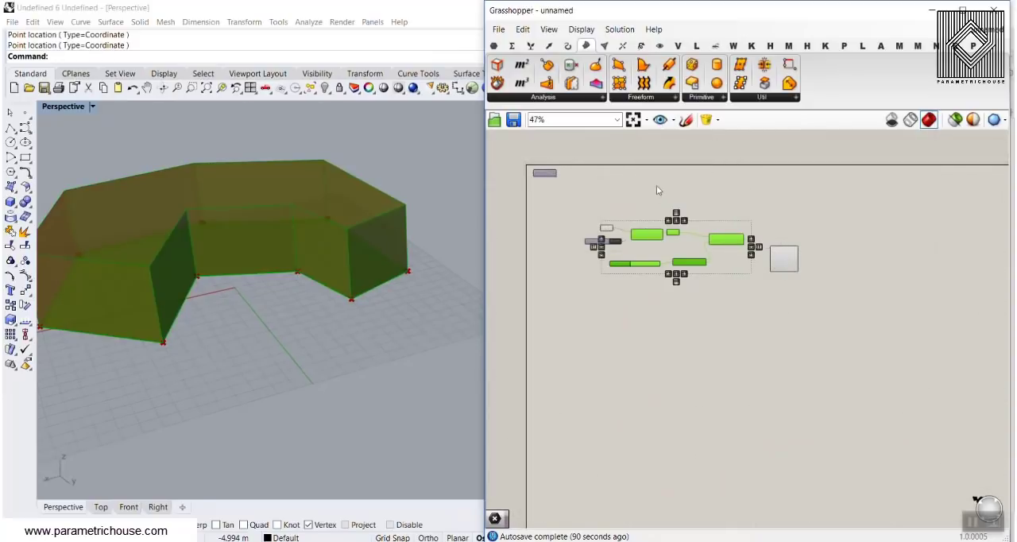
{"action": "right_click", "coordinate": [656, 187]}
{"action": "left_click", "coordinate": [673, 206]}
Move the Fillet Edge component farther from Extrude to make room for its input components.
{"action": "left_click", "coordinate": [759, 210]}
{"action": "right_click_drag", "start_coordinate": [760, 212], "coordinate": [654, 168]}
{"action": "scroll", "coordinate": [678, 223], "scroll_direction": "up", "scroll_amount": 7}
{"action": "left_click_drag", "start_coordinate": [678, 222], "coordinate": [819, 205]}
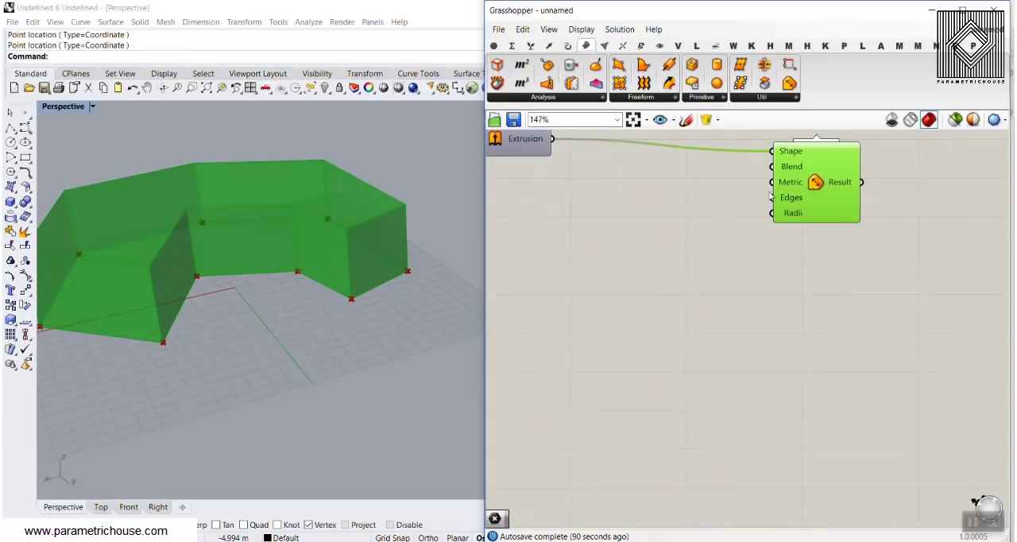
{"action": "right_click_drag", "start_coordinate": [728, 161], "coordinate": [728, 236]}
{"action": "scroll", "coordinate": [800, 237], "scroll_direction": "up", "scroll_amount": 1}
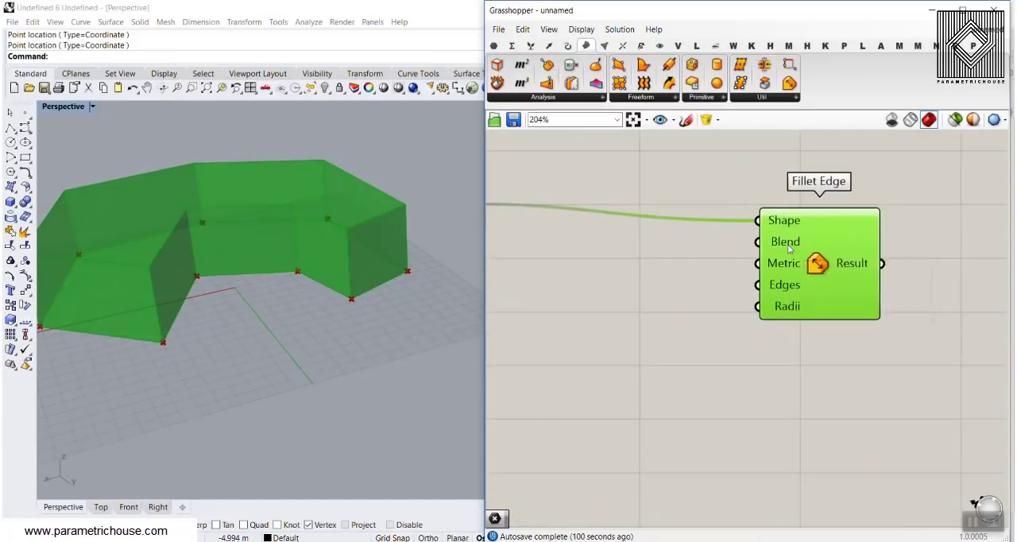
Review the type options of Fillet Edge's Blend input and align the component with the wire from Extrude.
{"action": "scroll", "coordinate": [711, 226], "scroll_direction": "up", "scroll_amount": 1}
{"action": "mouse_move", "coordinate": [711, 227]}
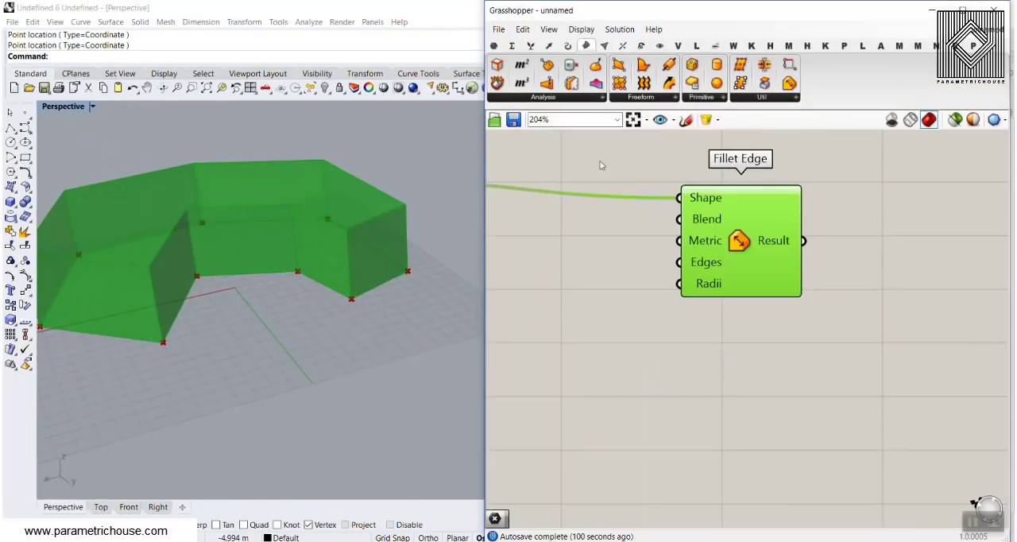
{"action": "right_click", "coordinate": [704, 224]}
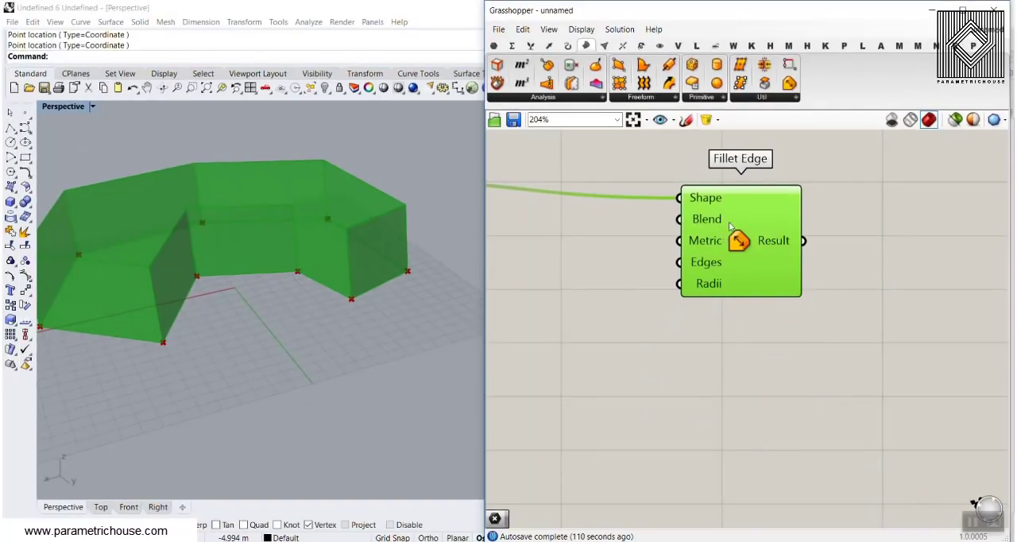
{"action": "left_click_drag", "start_coordinate": [729, 222], "coordinate": [816, 207]}
{"action": "right_click_drag", "start_coordinate": [729, 223], "coordinate": [758, 261]}
Create an integer number slider ranging from 0 to 2 and connect it to Fillet Edge's Blend input.
{"action": "double_click", "coordinate": [658, 254]}
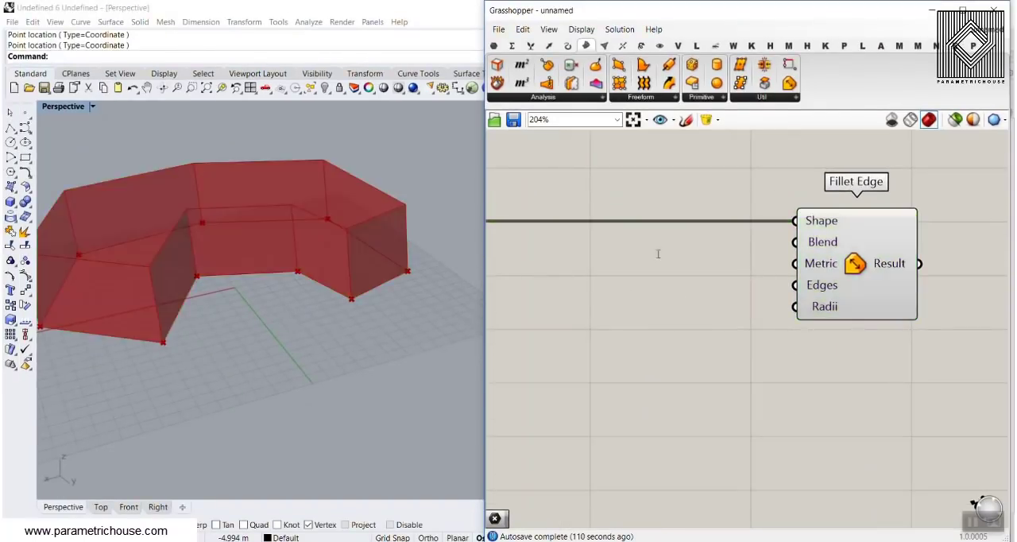
{"action": "type", "text": "0..2"}
{"action": "key", "text": "Return"}
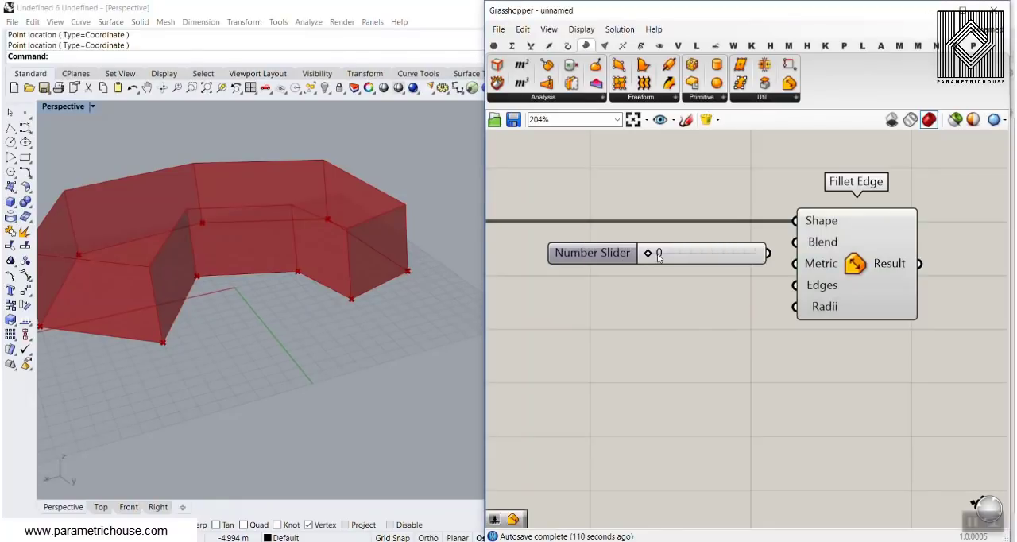
{"action": "scroll", "coordinate": [672, 245], "scroll_direction": "up", "scroll_amount": 1}
{"action": "left_click_drag", "start_coordinate": [783, 254], "coordinate": [820, 246]}
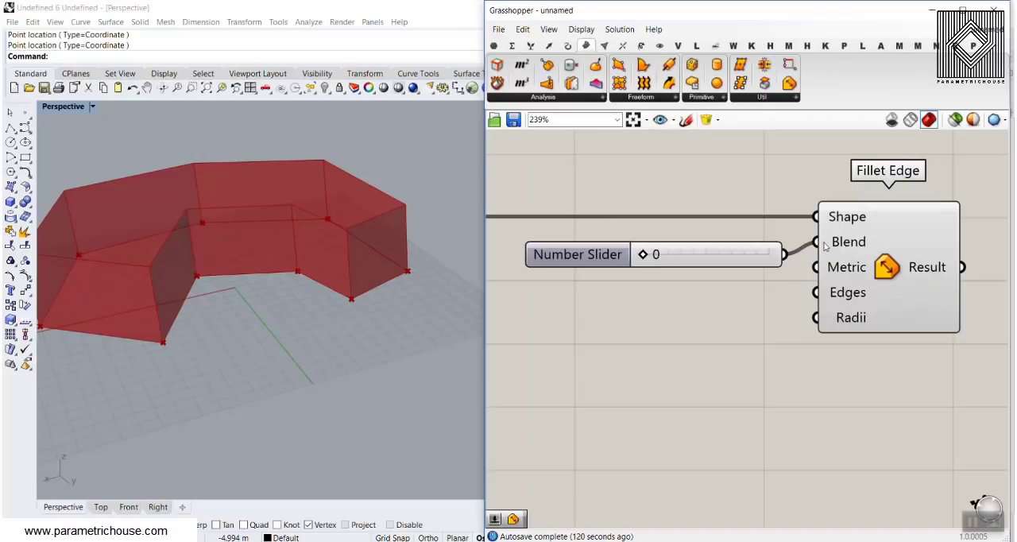
Try the Blend slider at 1 and 2 to check which blend type each value gives, and delete the slider.
{"action": "mouse_move", "coordinate": [834, 245]}
{"action": "left_click_drag", "start_coordinate": [649, 259], "coordinate": [689, 262]}
{"action": "mouse_move", "coordinate": [832, 244]}
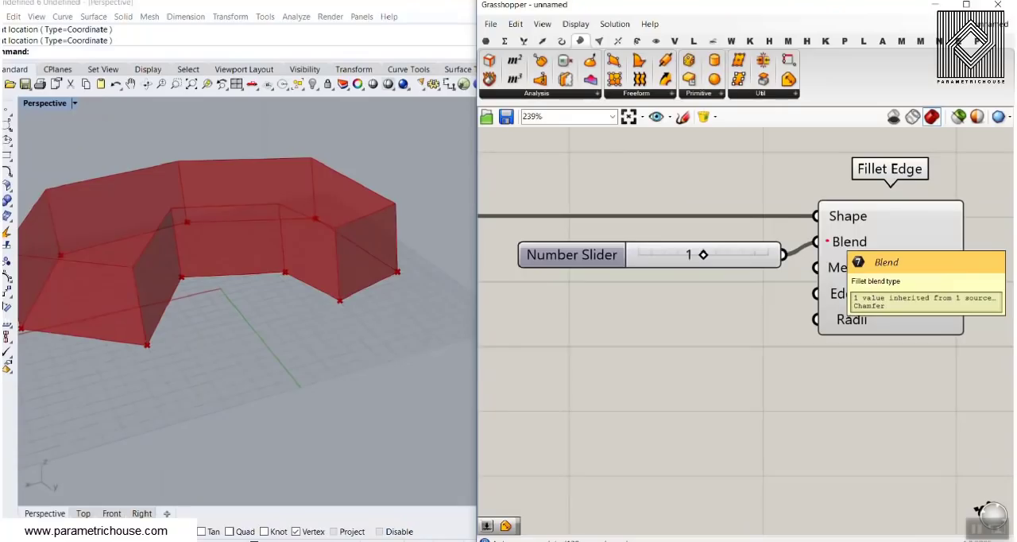
{"action": "left_click_drag", "start_coordinate": [703, 256], "coordinate": [773, 258]}
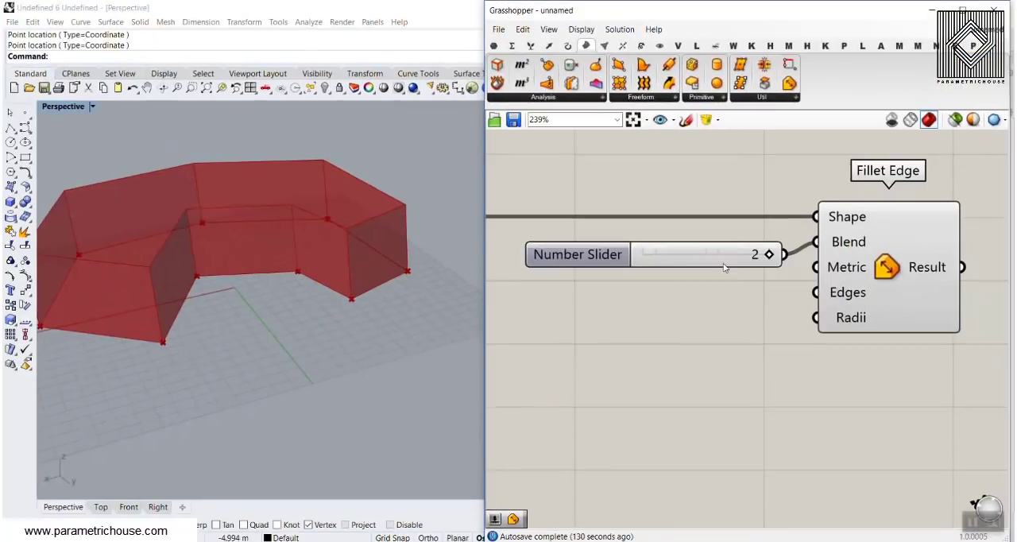
{"action": "left_click", "coordinate": [700, 260]}
{"action": "key", "text": "Delete"}
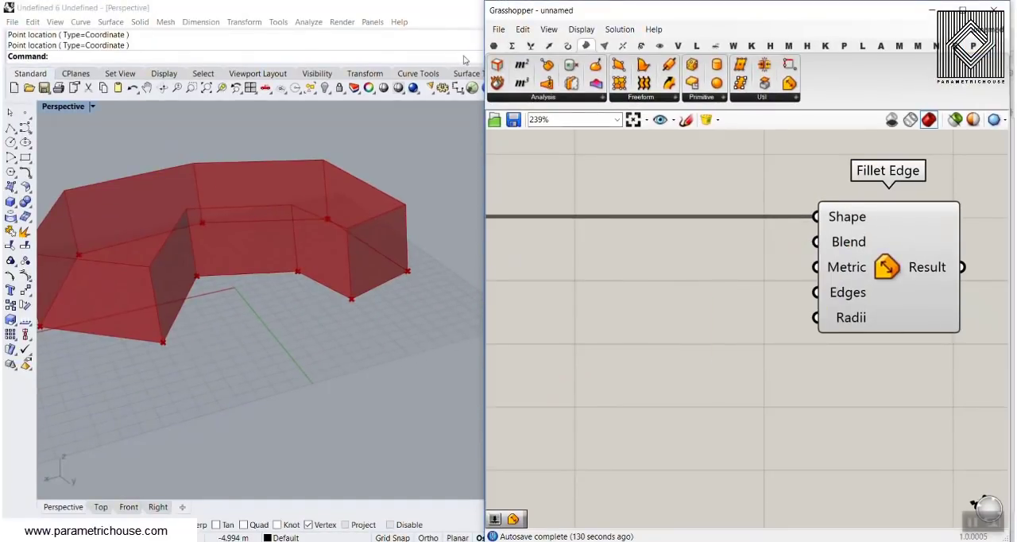
Add a Value List and replace its constants with Fillet = 0, Chamfer = 1 and a third entry for Blend.
{"action": "left_click", "coordinate": [493, 46]}
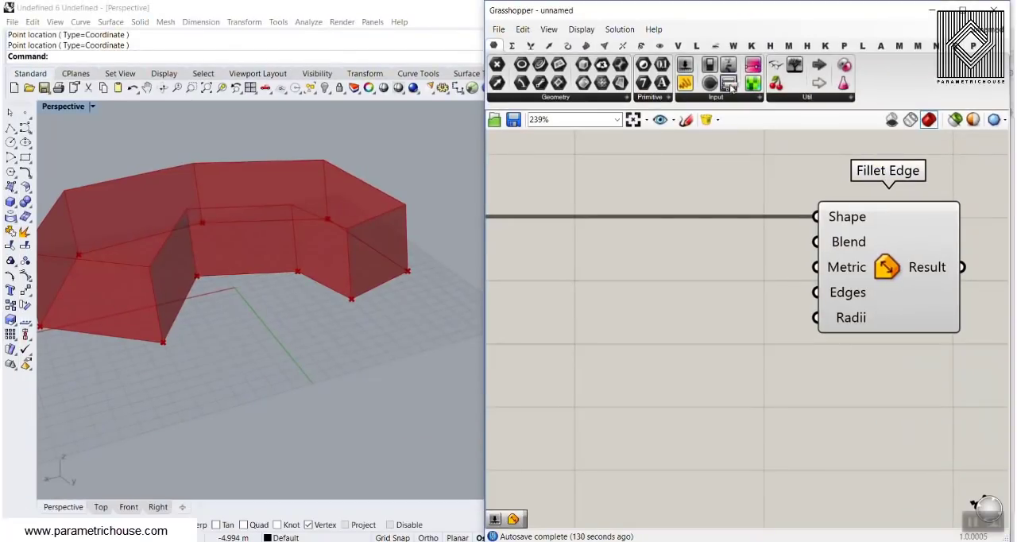
{"action": "left_click_drag", "start_coordinate": [729, 82], "coordinate": [630, 269]}
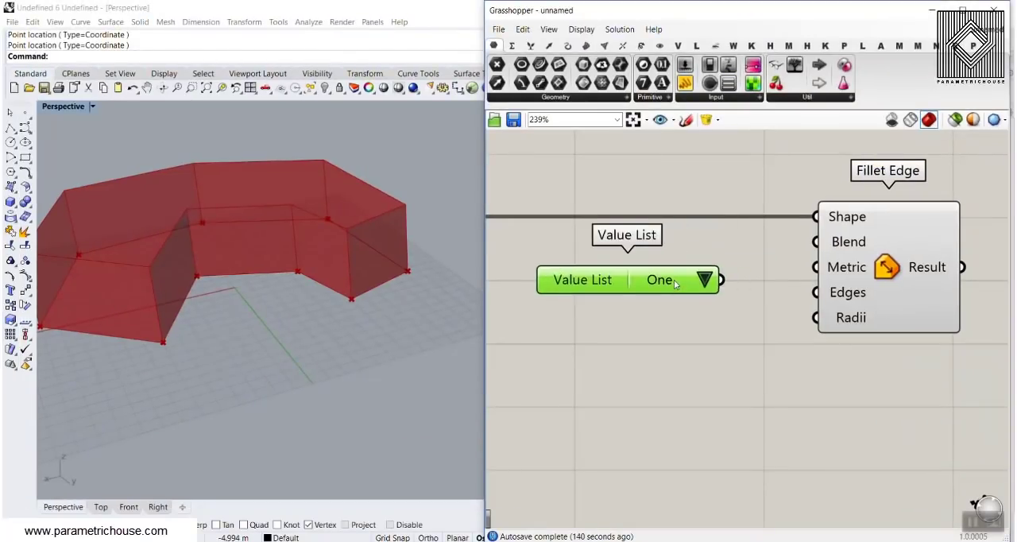
{"action": "double_click", "coordinate": [593, 268]}
{"action": "left_click_drag", "start_coordinate": [619, 247], "coordinate": [468, 152]}
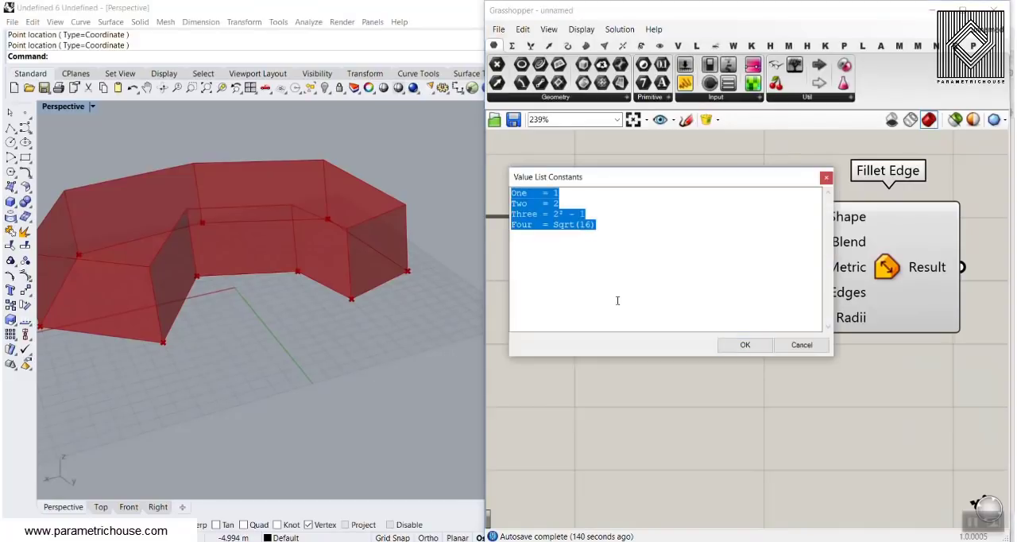
{"action": "type", "text": "Fillet = 0"}
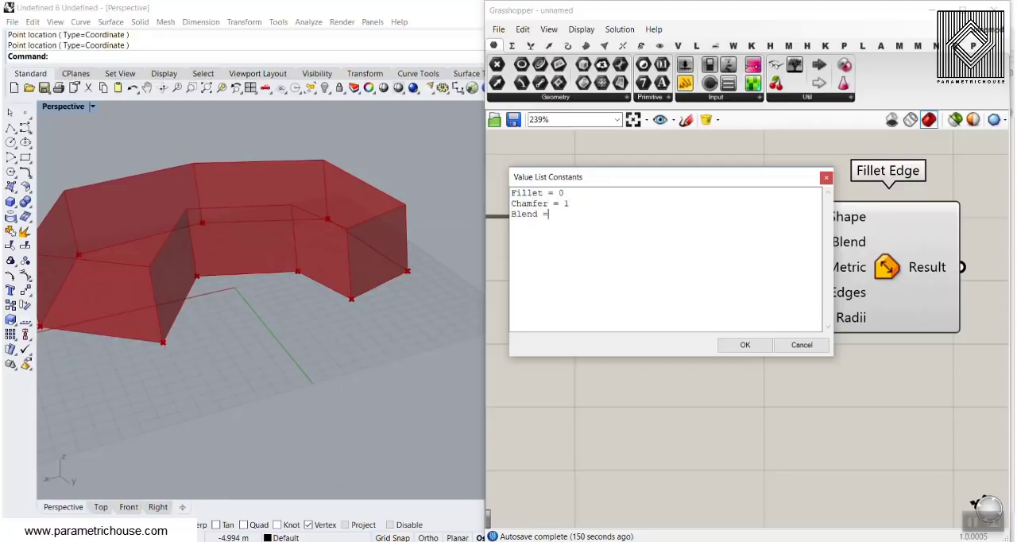
{"action": "left_click", "coordinate": [745, 345]}
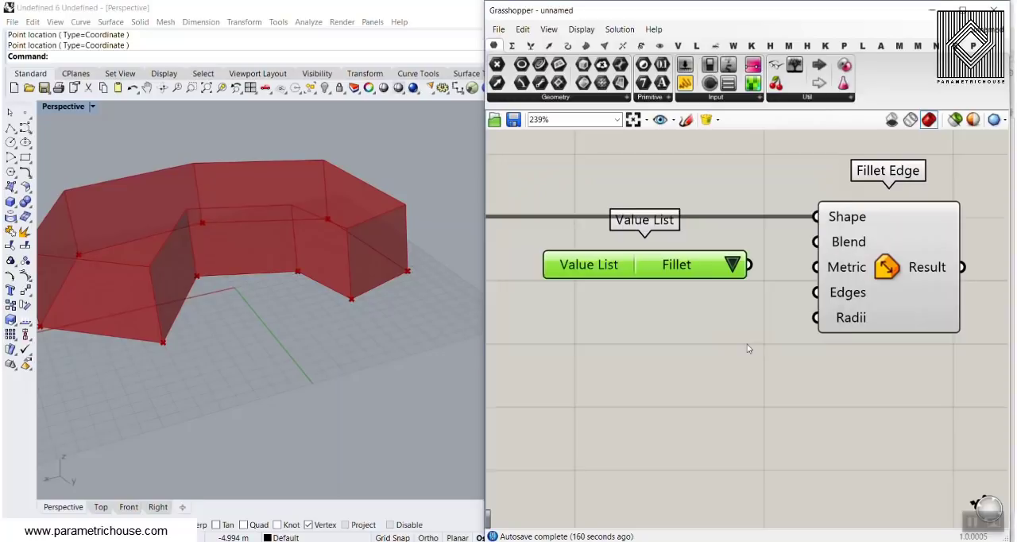
Connect the Value List to Fillet Edge's Blend input and set it to Chamfer.
{"action": "left_click", "coordinate": [731, 263]}
{"action": "left_click", "coordinate": [759, 287]}
{"action": "left_click", "coordinate": [731, 263]}
{"action": "left_click", "coordinate": [755, 300]}
{"action": "left_click_drag", "start_coordinate": [799, 248], "coordinate": [815, 242]}
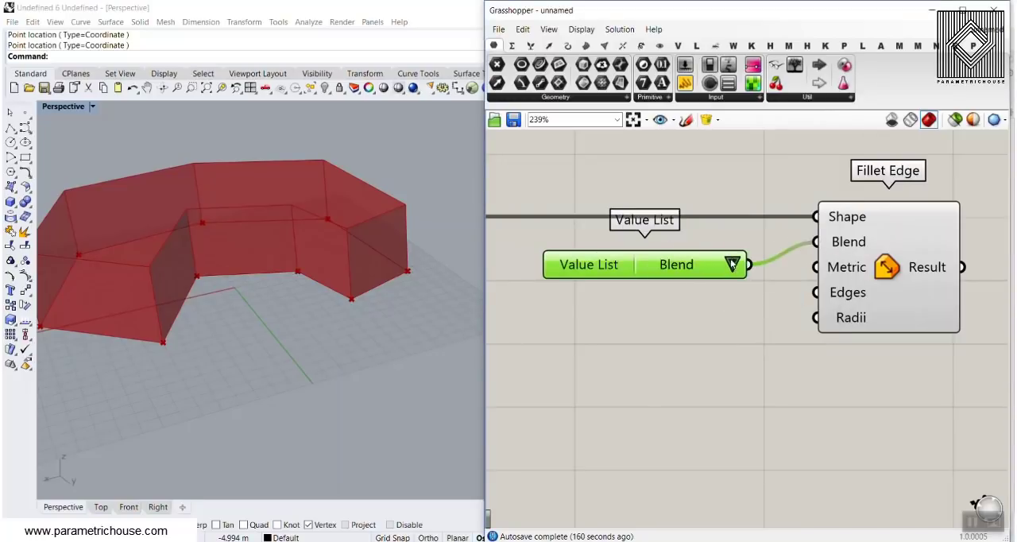
{"action": "left_click", "coordinate": [732, 265]}
{"action": "left_click", "coordinate": [758, 280]}
Clear the Value List's name and place the shortened component slightly lower, beside Fillet Edge.
{"action": "right_click", "coordinate": [607, 274]}
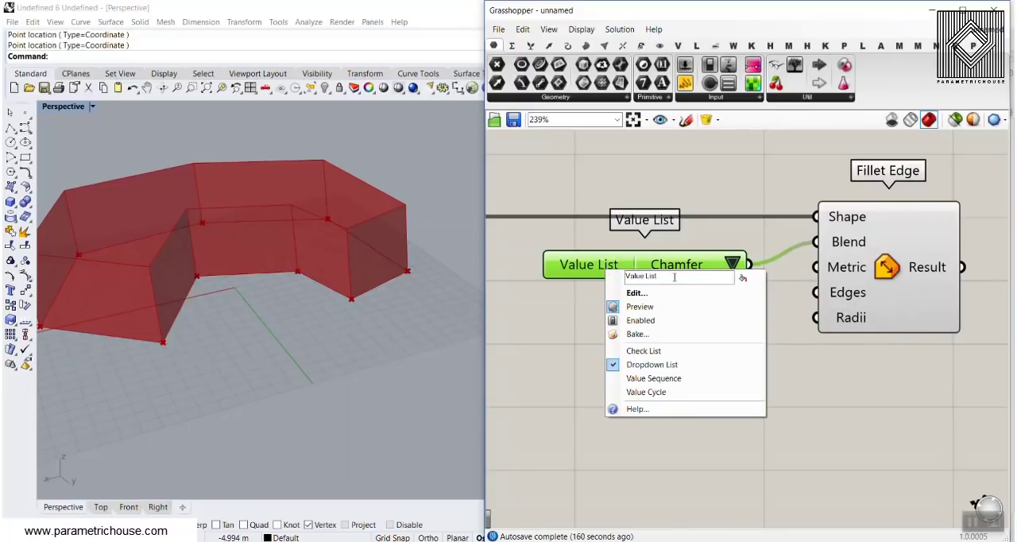
{"action": "left_click_drag", "start_coordinate": [674, 278], "coordinate": [597, 280]}
{"action": "key", "text": "BackSpace"}
{"action": "left_click", "coordinate": [598, 281]}
{"action": "left_click_drag", "start_coordinate": [684, 265], "coordinate": [645, 302]}
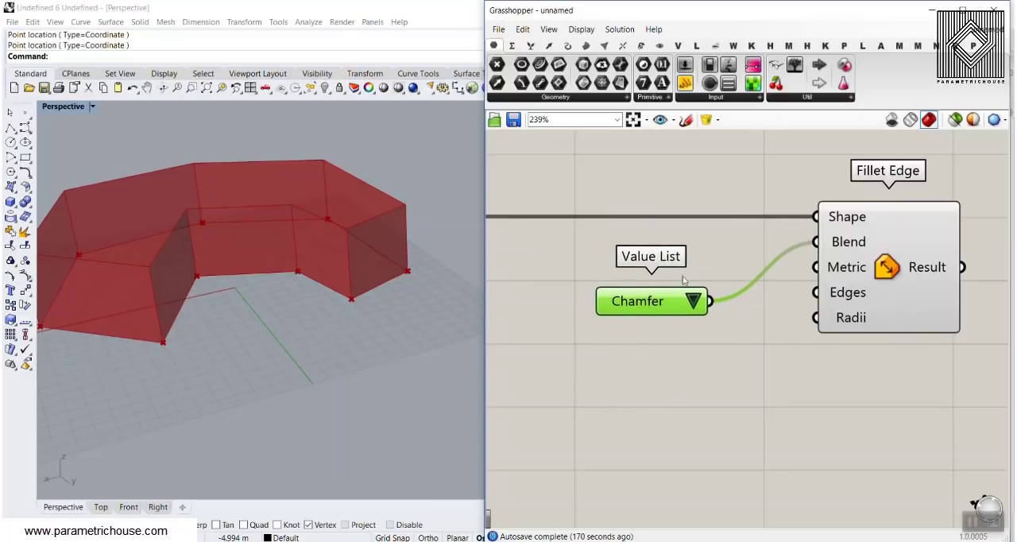
Switch the Value List to Check List mode and test its checkmarks, leaving Fillet, Chamfer and Blend all ticked.
{"action": "right_click", "coordinate": [645, 301]}
{"action": "left_click", "coordinate": [680, 378]}
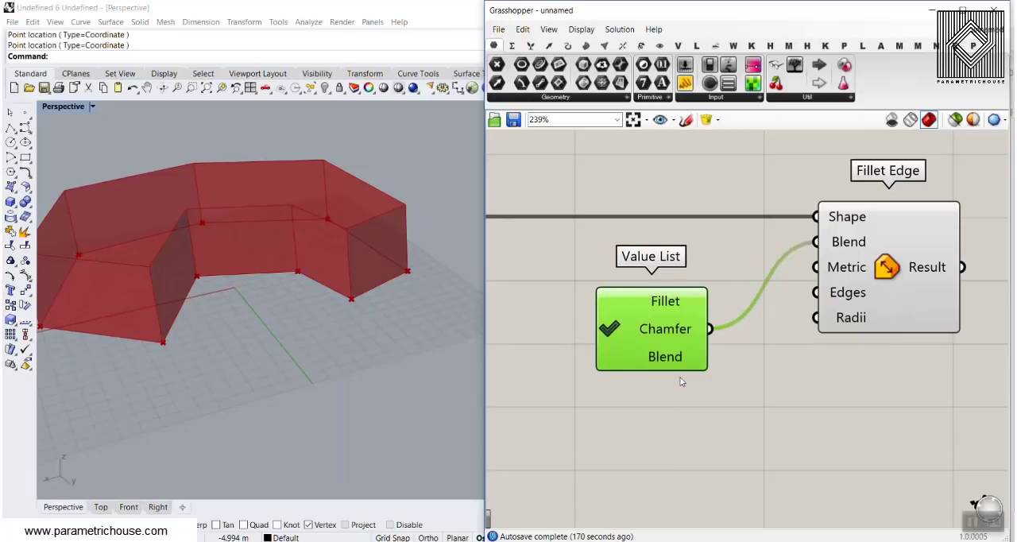
{"action": "left_click", "coordinate": [614, 322]}
{"action": "left_click", "coordinate": [614, 301]}
{"action": "left_click", "coordinate": [614, 301]}
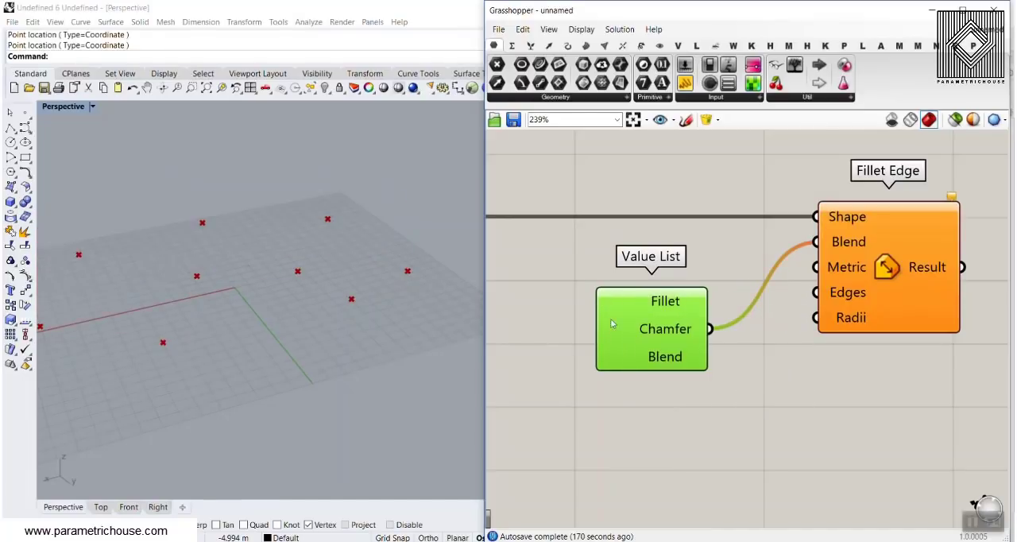
{"action": "left_click", "coordinate": [614, 357]}
{"action": "left_click", "coordinate": [612, 358]}
{"action": "left_click", "coordinate": [609, 302]}
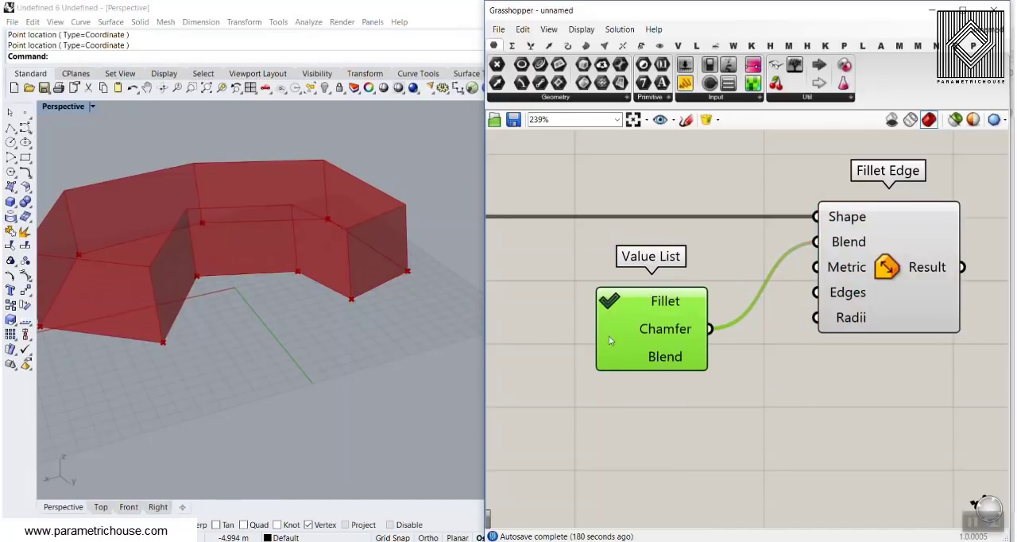
{"action": "left_click", "coordinate": [608, 334]}
{"action": "left_click", "coordinate": [609, 358]}
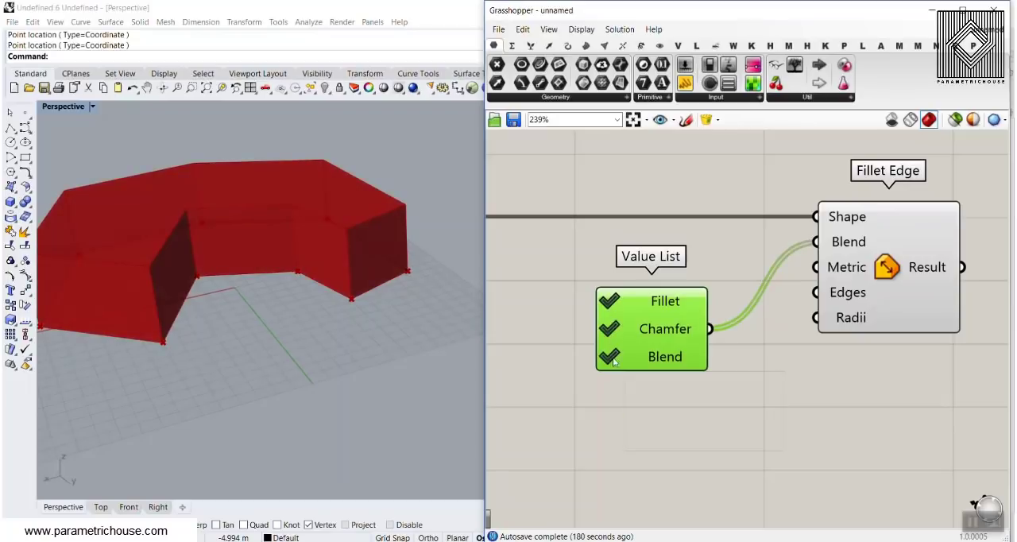
Untick all three Value List entries and switch the component to Value Sequence mode.
{"action": "left_click", "coordinate": [608, 358]}
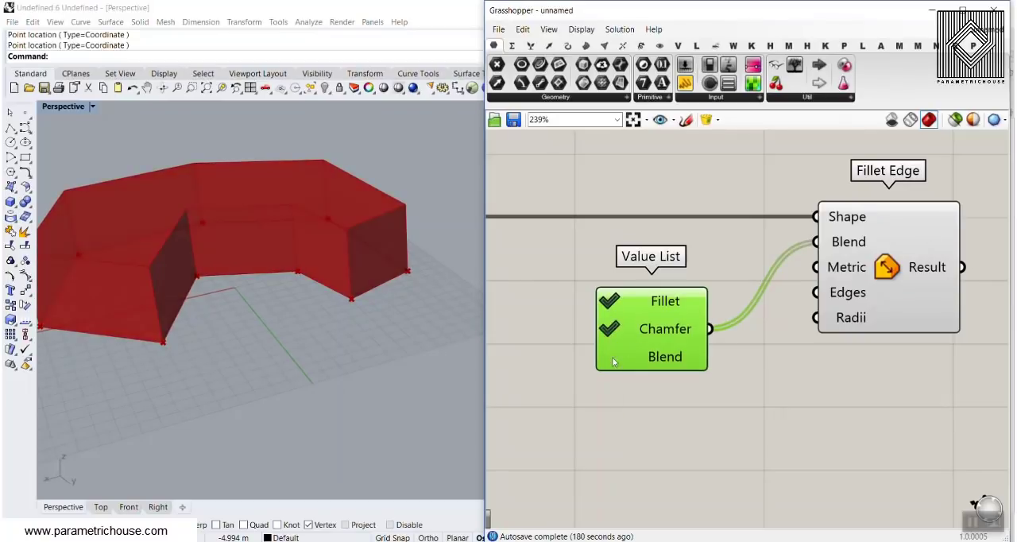
{"action": "left_click", "coordinate": [608, 329]}
{"action": "left_click", "coordinate": [608, 305]}
{"action": "right_click", "coordinate": [684, 314]}
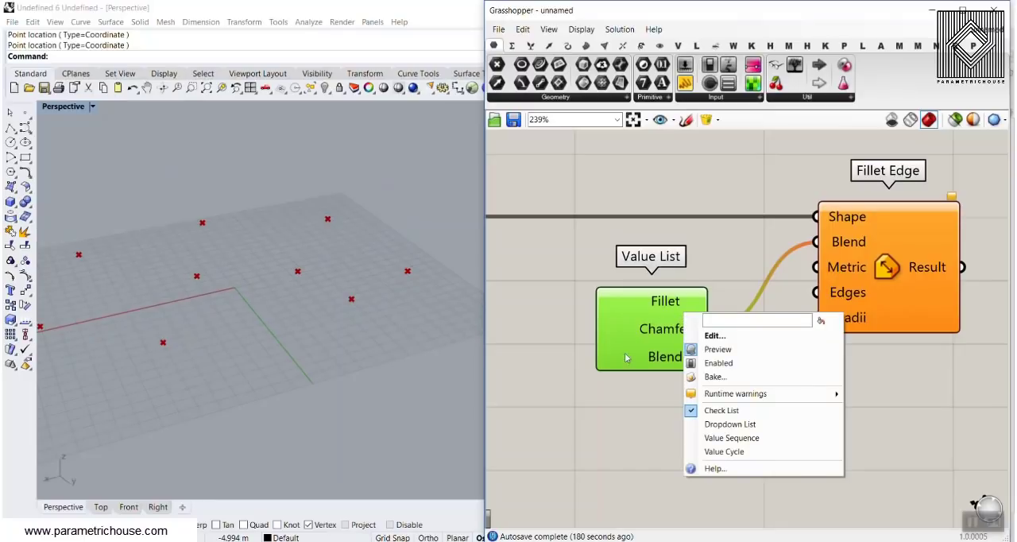
{"action": "left_click", "coordinate": [720, 438]}
Step back and forth through the Value List's entries, leave it on Fillet, and move it up beside Fillet Edge's Blend input.
{"action": "left_click", "coordinate": [718, 304]}
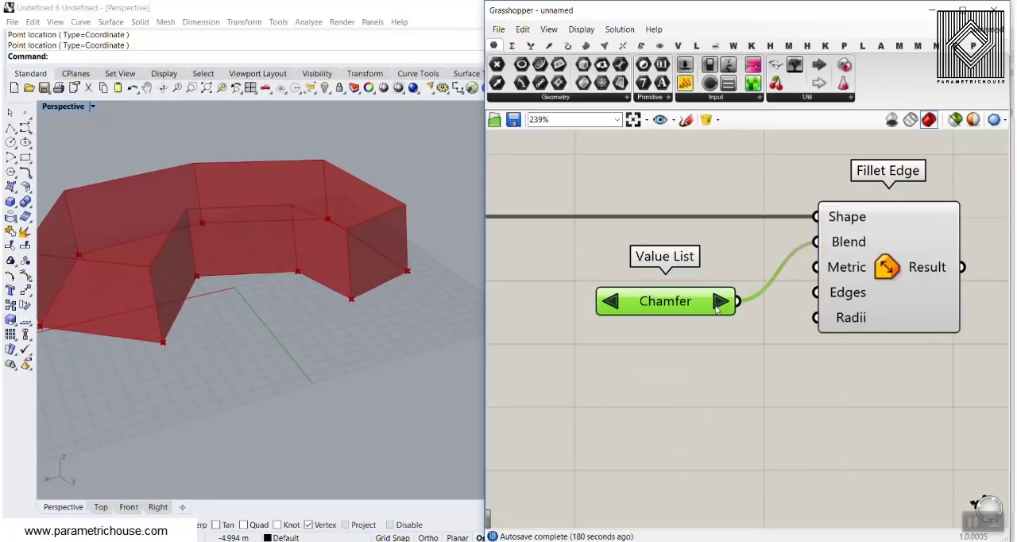
{"action": "left_click", "coordinate": [719, 303]}
{"action": "left_click", "coordinate": [612, 309]}
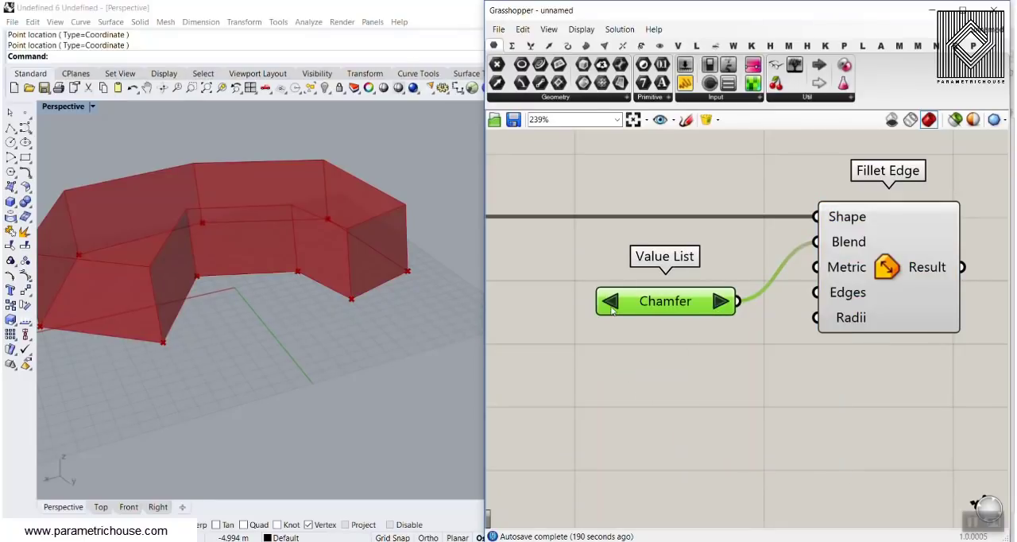
{"action": "right_click", "coordinate": [663, 304]}
{"action": "left_click", "coordinate": [654, 425]}
{"action": "left_click", "coordinate": [611, 313]}
{"action": "left_click", "coordinate": [611, 313]}
{"action": "left_click_drag", "start_coordinate": [654, 308], "coordinate": [637, 262]}
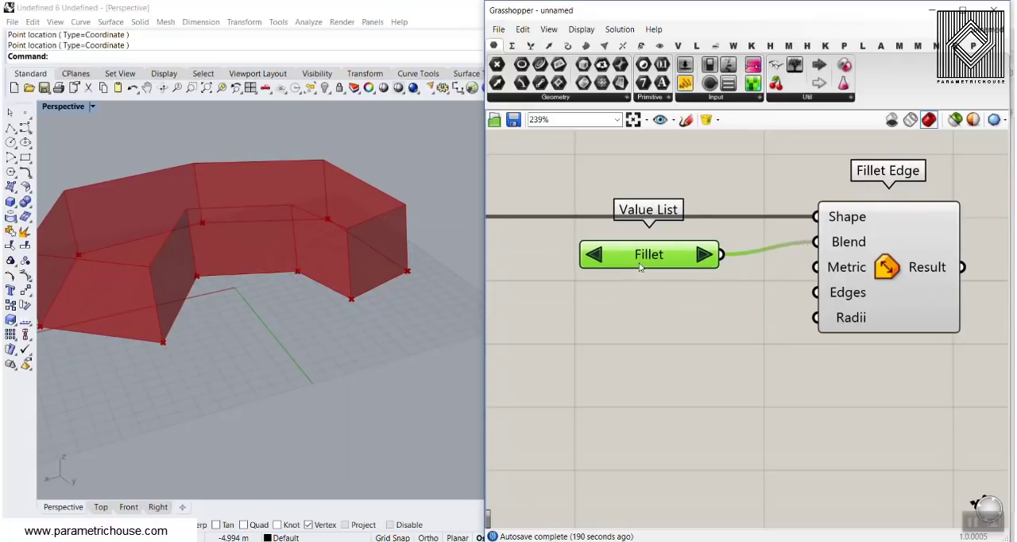
{"action": "left_click", "coordinate": [693, 331]}
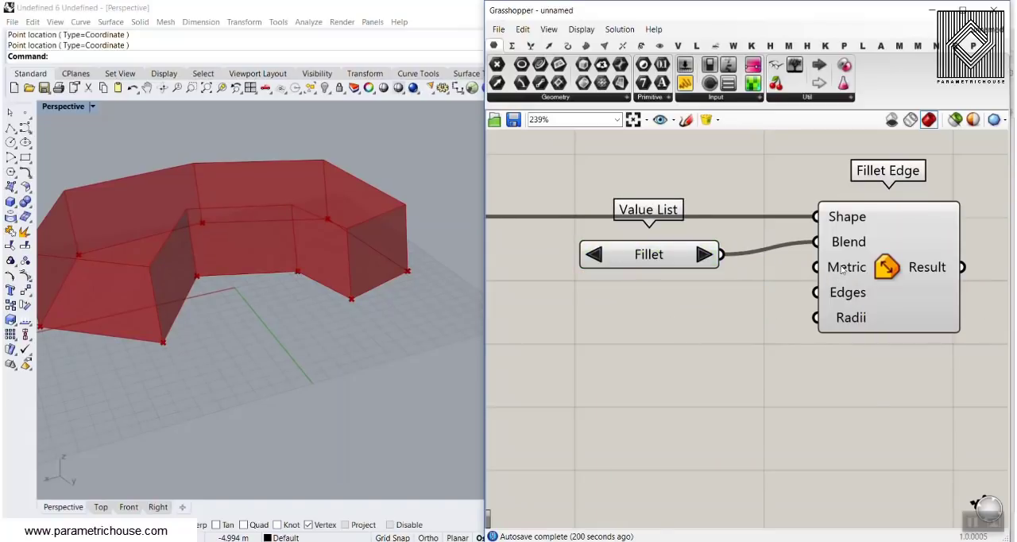
Examine the Rolling Ball, Edge Distance and Rail Distance options offered by Fillet Edge's Metric input.
{"action": "right_click", "coordinate": [841, 269]}
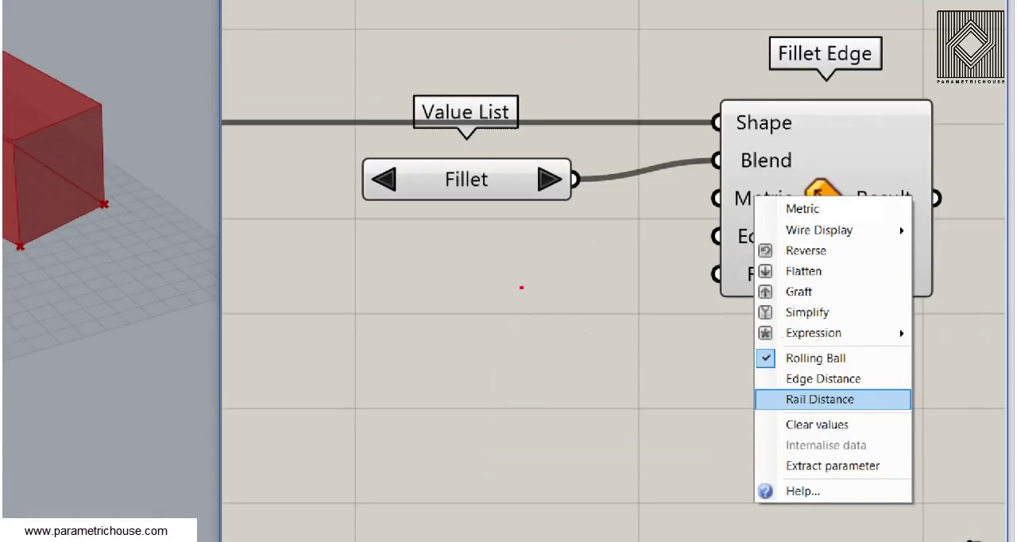
{"action": "left_click_drag", "start_coordinate": [617, 234], "coordinate": [321, 329]}
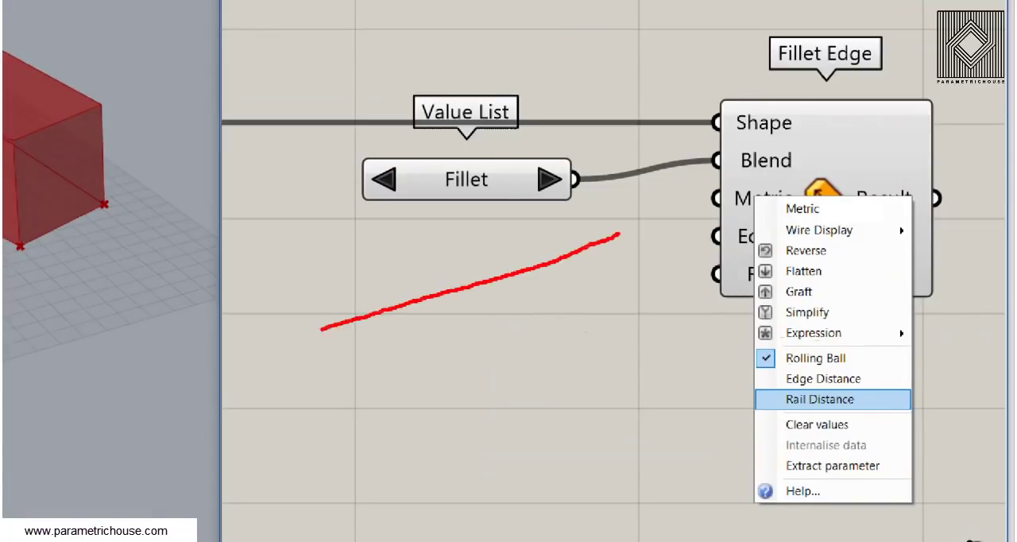
{"action": "left_click_drag", "start_coordinate": [670, 290], "coordinate": [370, 459]}
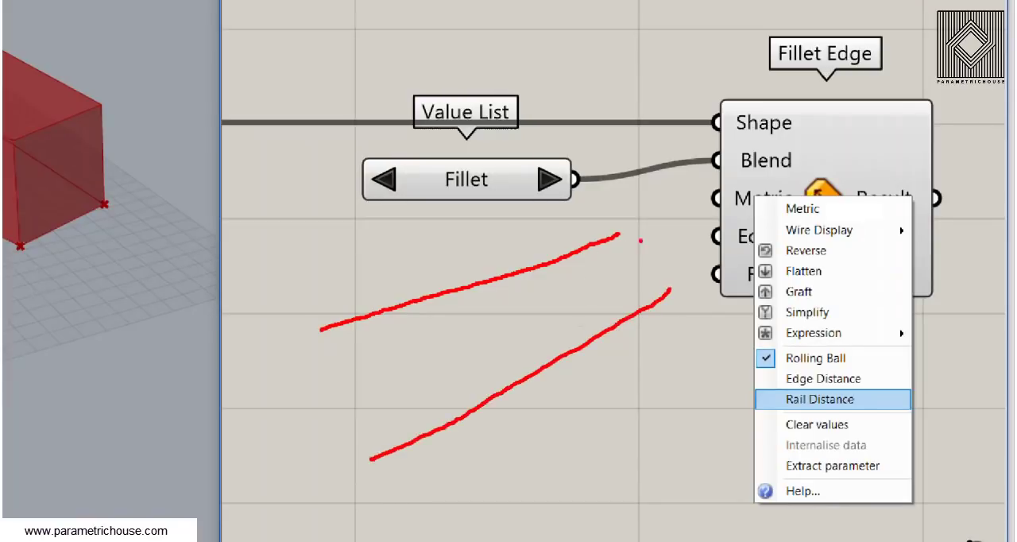
{"action": "mouse_move", "coordinate": [653, 222]}
{"action": "left_mouse_down"}
{"action": "mouse_move", "coordinate": [617, 219]}
{"action": "mouse_move", "coordinate": [699, 278]}
{"action": "mouse_move", "coordinate": [618, 221]}
{"action": "left_mouse_up"}
{"action": "mouse_move", "coordinate": [631, 280]}
{"action": "left_mouse_down"}
{"action": "mouse_move", "coordinate": [561, 323]}
{"action": "mouse_move", "coordinate": [606, 327]}
{"action": "left_mouse_up"}
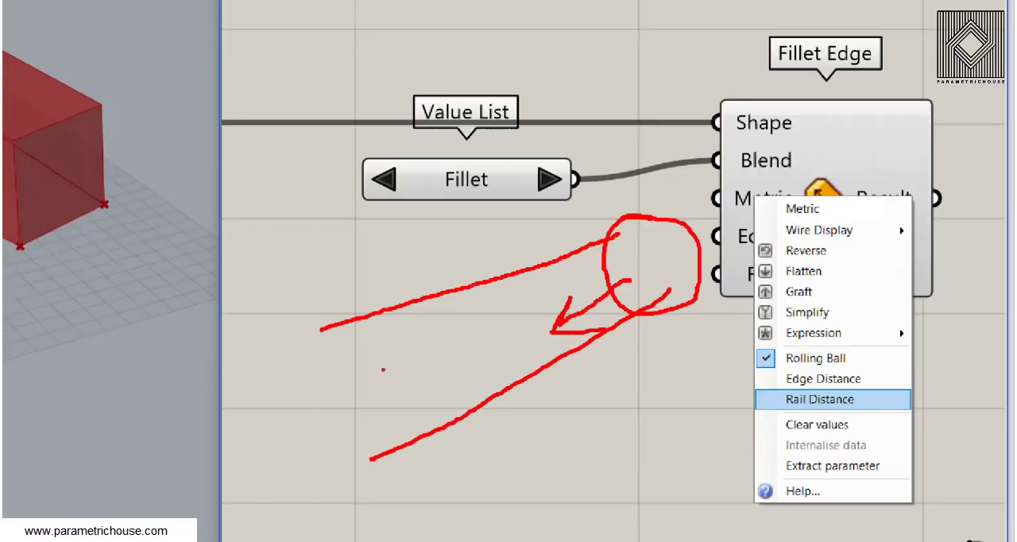
{"action": "key", "text": "ctrl+z"}
{"action": "key", "text": "ctrl+z"}
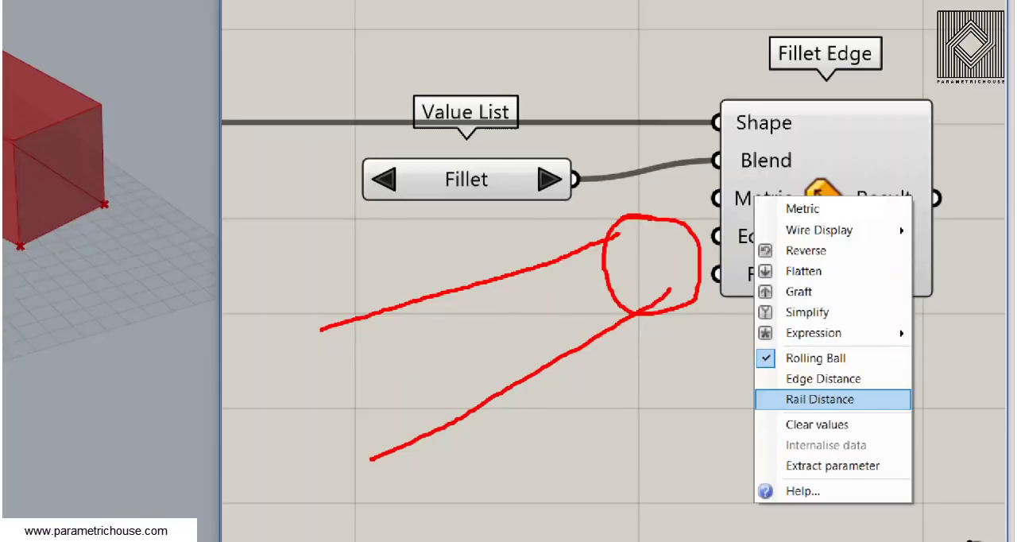
{"action": "key", "text": "ctrl+z"}
{"action": "left_click_drag", "start_coordinate": [618, 234], "coordinate": [670, 288]}
{"action": "key", "text": "ctrl+z"}
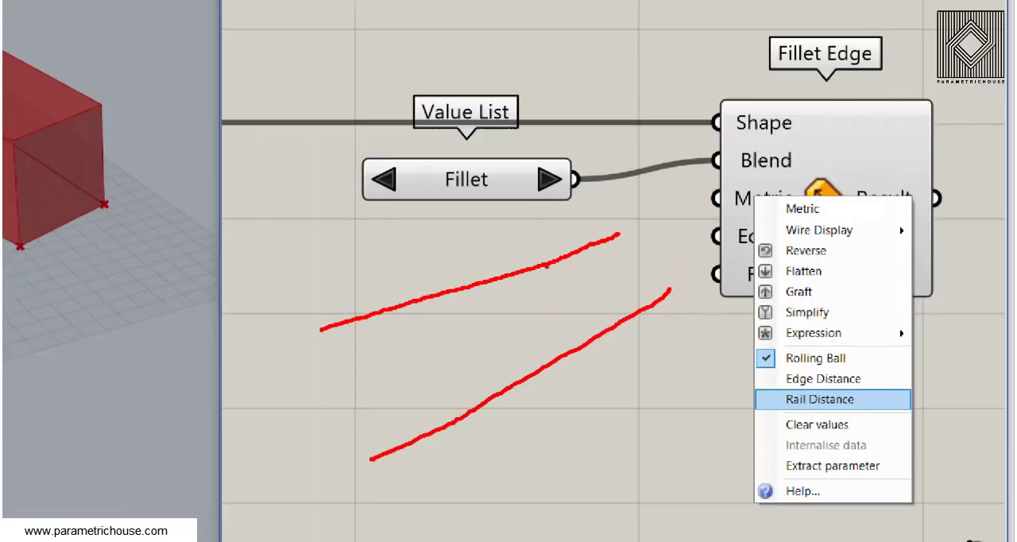
{"action": "mouse_move", "coordinate": [547, 256]}
{"action": "left_mouse_down"}
{"action": "mouse_move", "coordinate": [585, 337]}
{"action": "mouse_move", "coordinate": [567, 327]}
{"action": "left_mouse_up"}
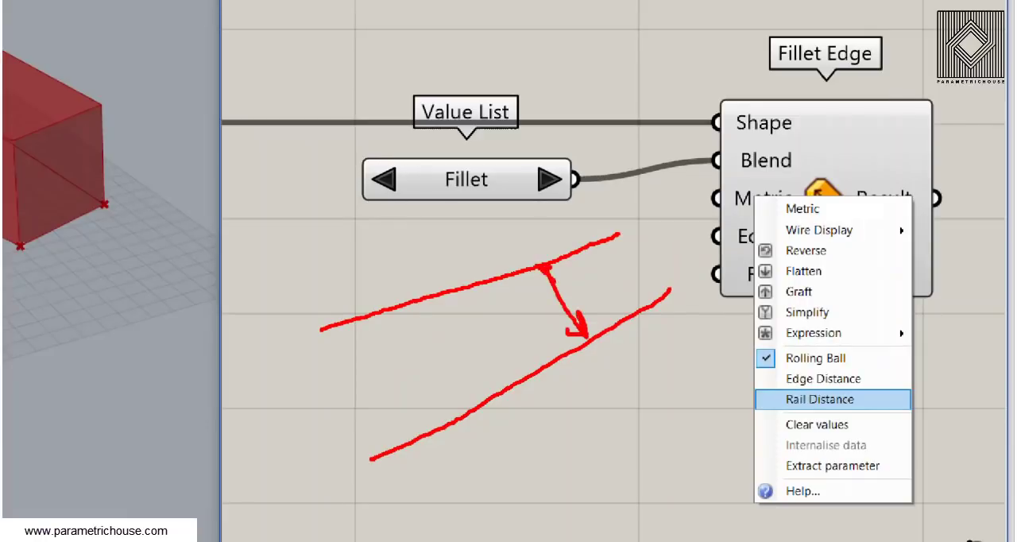
{"action": "left_click_drag", "start_coordinate": [541, 278], "coordinate": [567, 276]}
{"action": "mouse_move", "coordinate": [655, 255]}
{"action": "left_mouse_down"}
{"action": "mouse_move", "coordinate": [712, 237]}
{"action": "mouse_move", "coordinate": [694, 264]}
{"action": "left_mouse_up"}
{"action": "key", "text": "ctrl+z"}
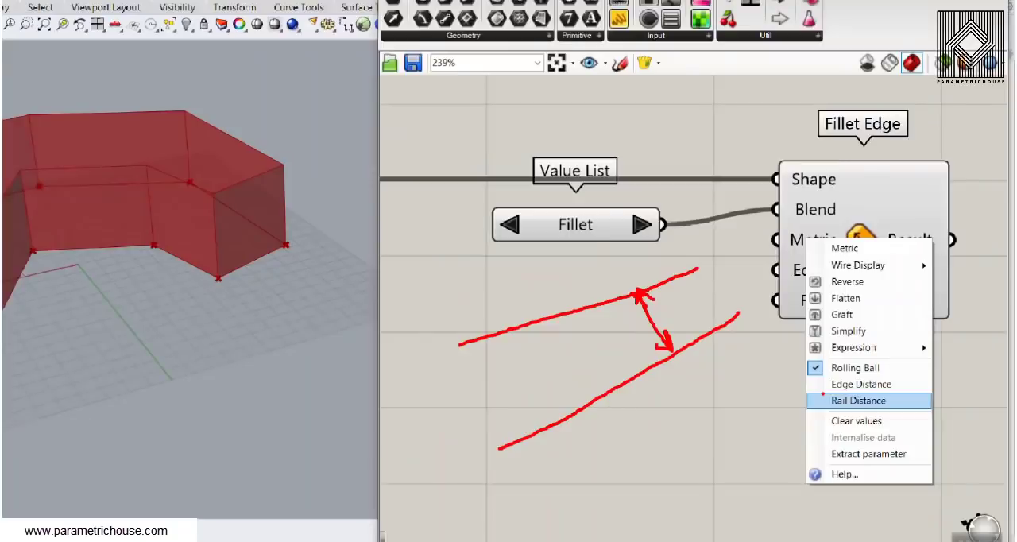
{"action": "left_click", "coordinate": [819, 399]}
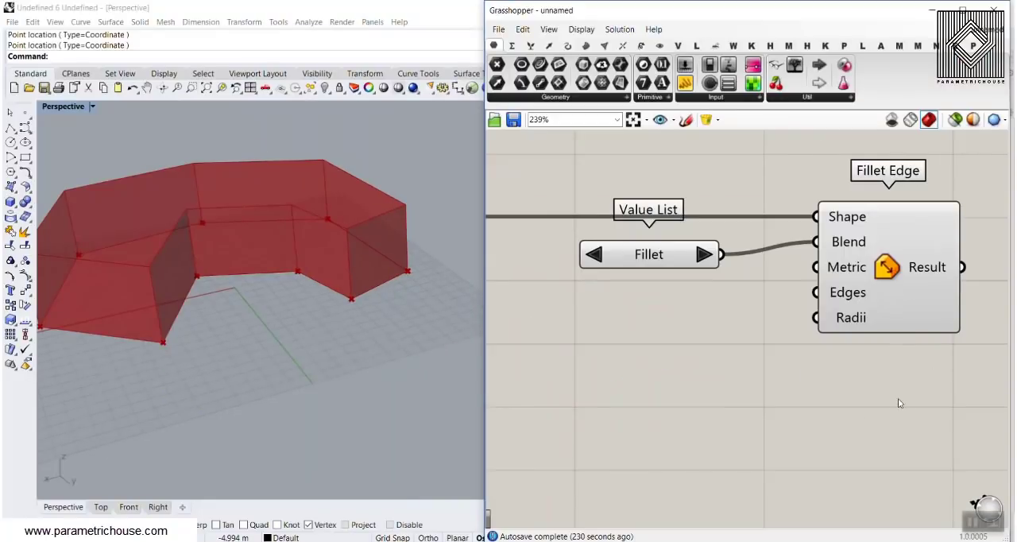
Nudge the Value List up, add a Number Slider at 0 below it, and connect the slider to Fillet Edge's Metric input.
{"action": "left_click", "coordinate": [495, 189]}
{"action": "left_click_drag", "start_coordinate": [667, 258], "coordinate": [672, 253]}
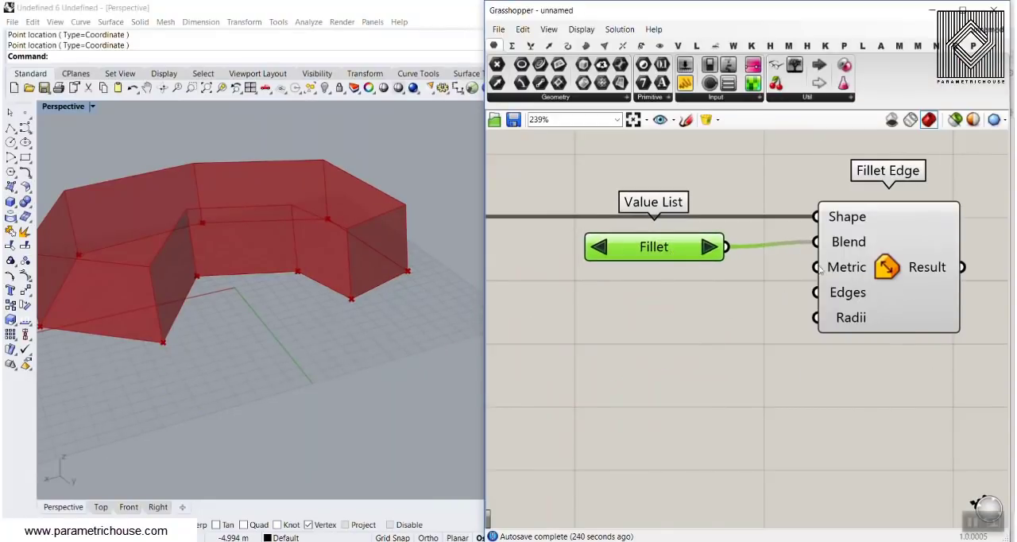
{"action": "double_click", "coordinate": [664, 306]}
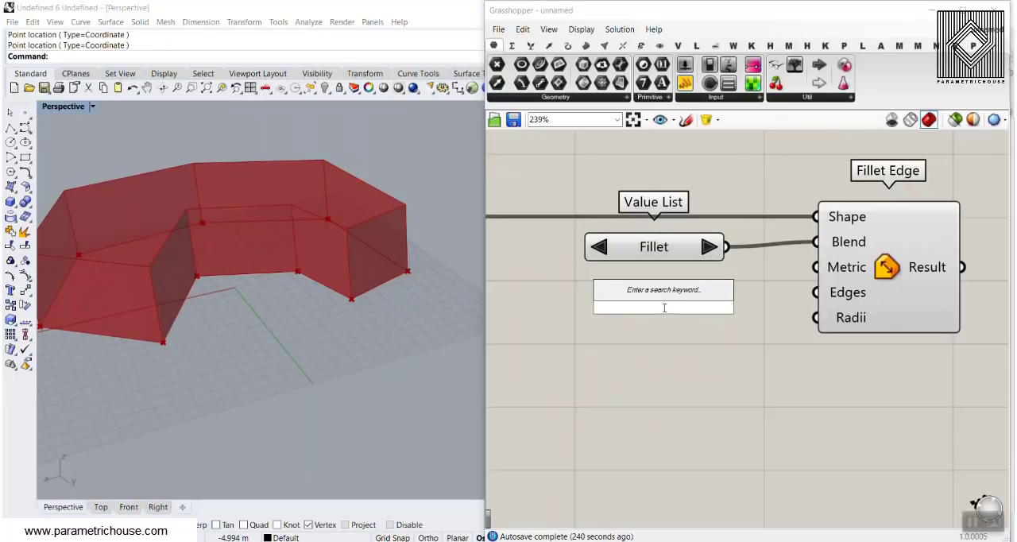
{"action": "double_click", "coordinate": [652, 286]}
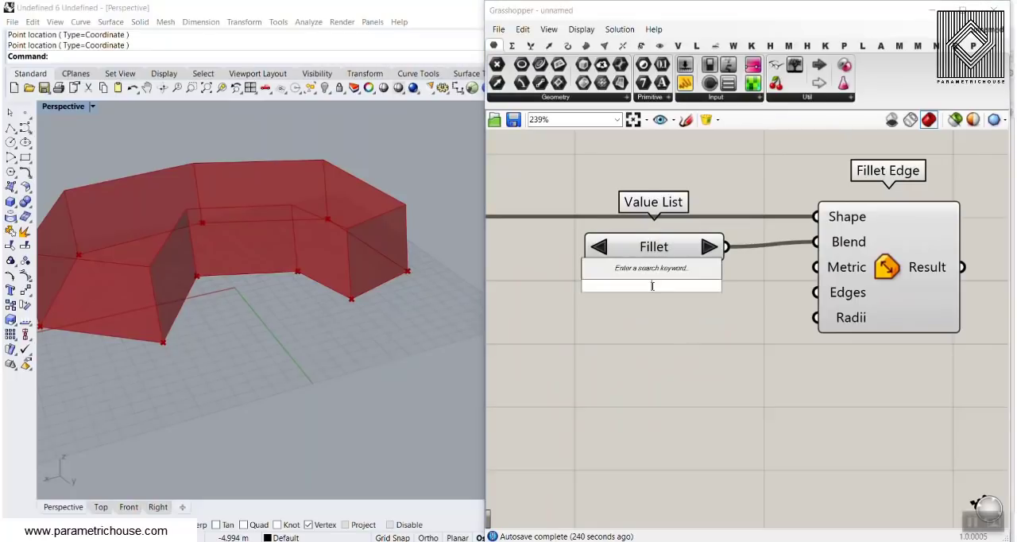
{"action": "type", "text": "0.2"}
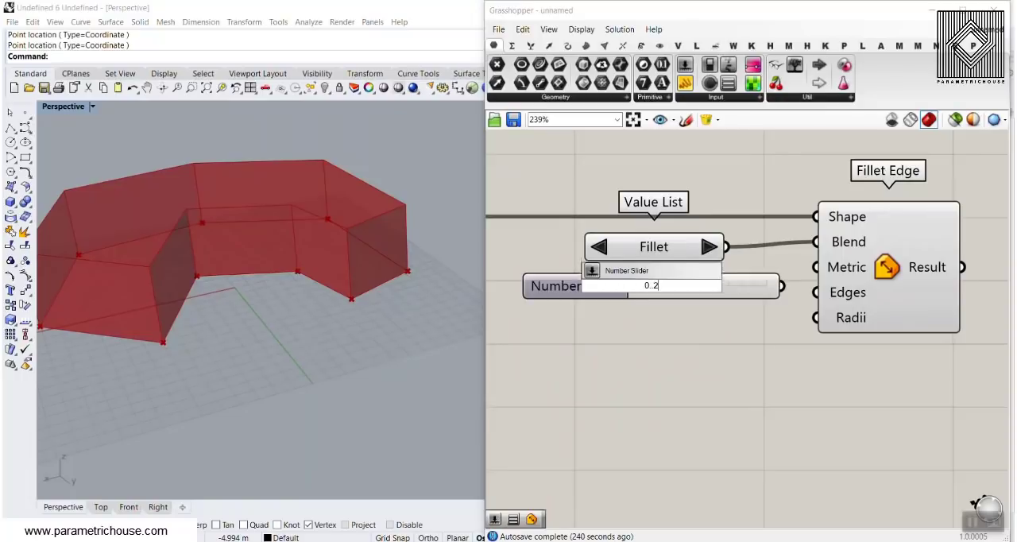
{"action": "key", "text": "Return"}
{"action": "left_click_drag", "start_coordinate": [783, 286], "coordinate": [816, 267]}
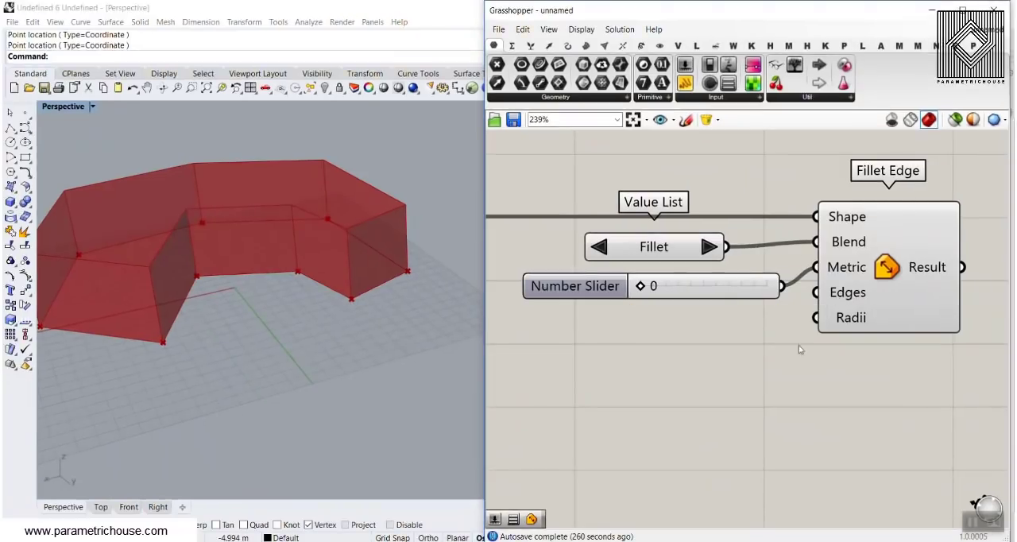
Add a Deconstruct Brep component below the Extrude component and feed it the Extrusion output.
{"action": "scroll", "coordinate": [403, 275], "scroll_direction": "down", "scroll_amount": 5}
{"action": "right_click_drag", "start_coordinate": [387, 263], "coordinate": [345, 278]}
{"action": "scroll", "coordinate": [344, 277], "scroll_direction": "up", "scroll_amount": 5}
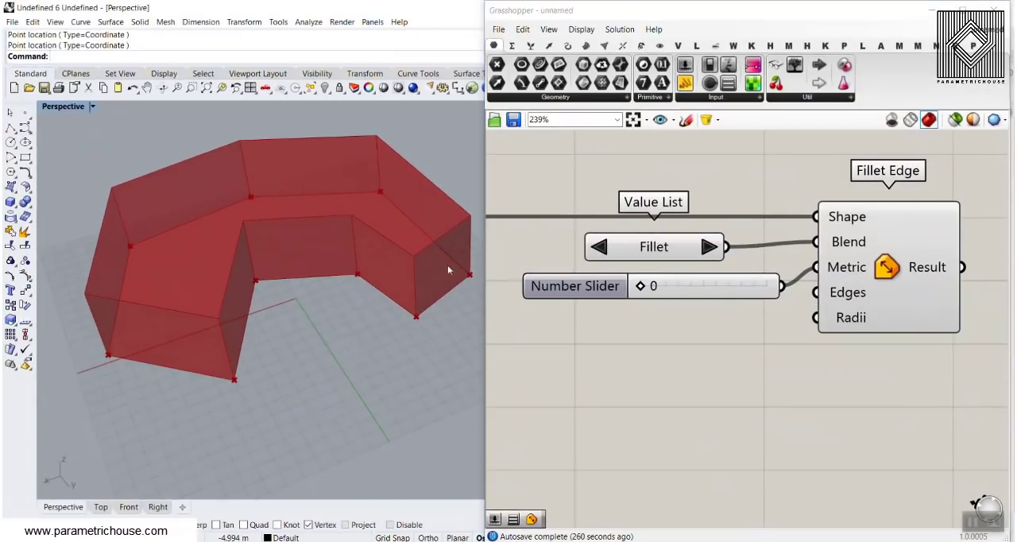
{"action": "right_click_drag", "start_coordinate": [706, 221], "coordinate": [798, 220]}
{"action": "scroll", "coordinate": [830, 235], "scroll_direction": "down", "scroll_amount": 4}
{"action": "scroll", "coordinate": [674, 246], "scroll_direction": "up", "scroll_amount": 2}
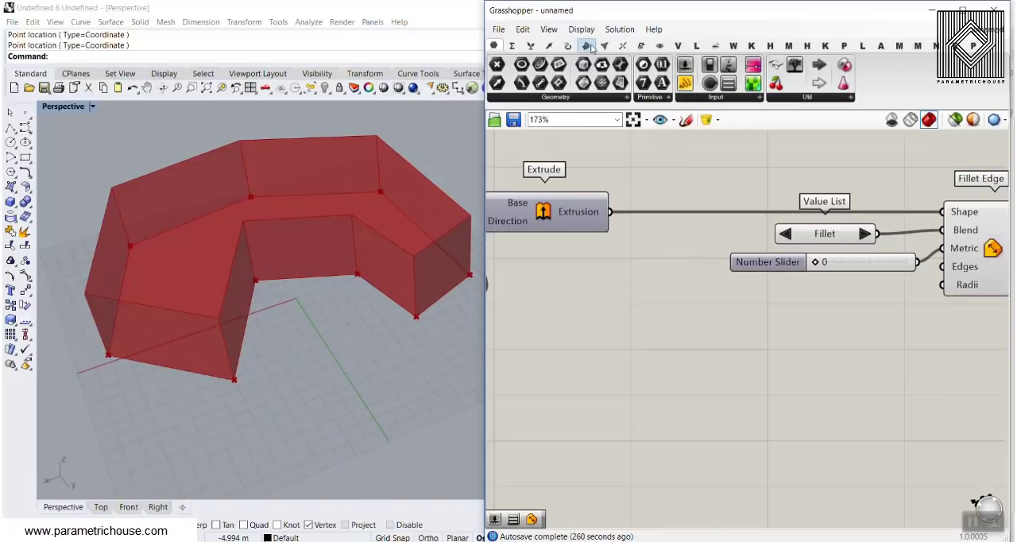
{"action": "left_click", "coordinate": [588, 46]}
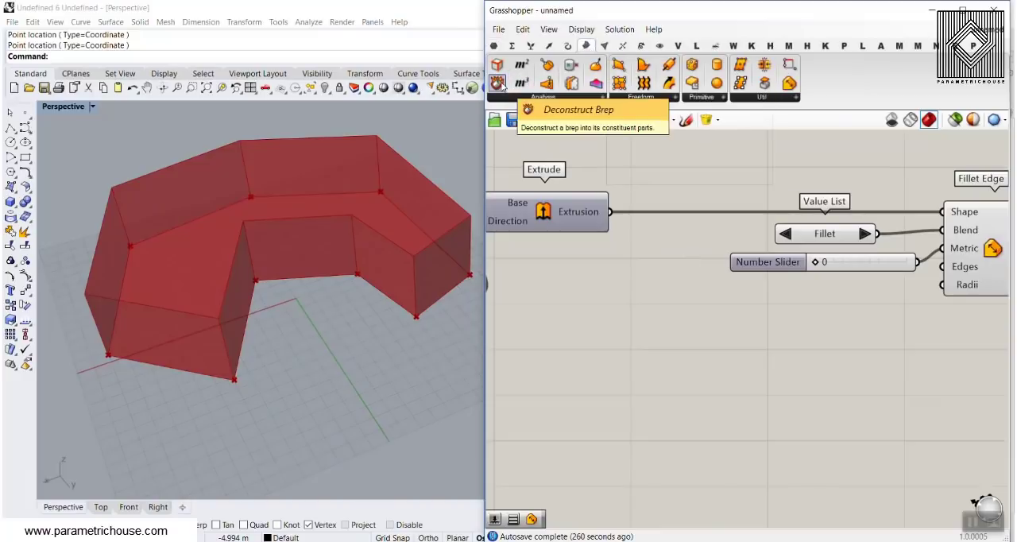
{"action": "left_click_drag", "start_coordinate": [498, 83], "coordinate": [714, 369]}
{"action": "scroll", "coordinate": [592, 213], "scroll_direction": "up", "scroll_amount": 1}
{"action": "left_click_drag", "start_coordinate": [613, 211], "coordinate": [676, 402]}
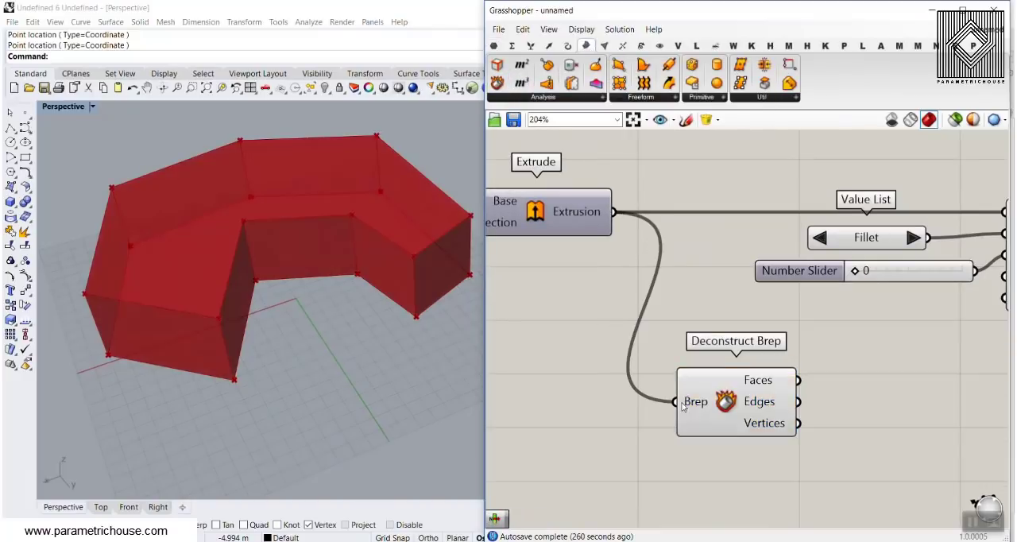
{"action": "right_click_drag", "start_coordinate": [682, 406], "coordinate": [702, 379]}
Add a Point On Curve component at 0.500 and connect Deconstruct Brep's Edges output to it to mark each edge's midpoint.
{"action": "right_click_drag", "start_coordinate": [789, 327], "coordinate": [660, 199]}
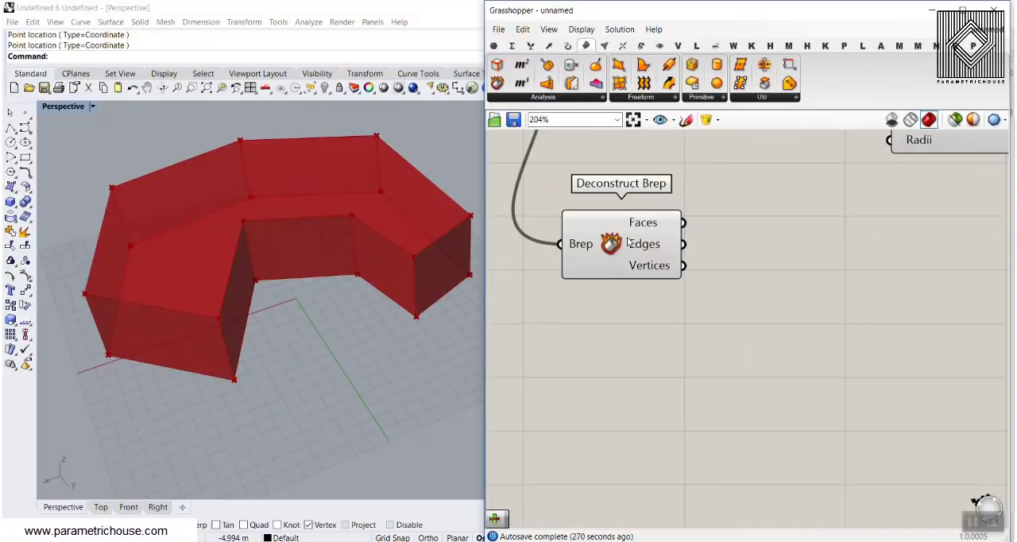
{"action": "left_click", "coordinate": [631, 241]}
{"action": "left_click", "coordinate": [754, 306]}
{"action": "left_click", "coordinate": [569, 46]}
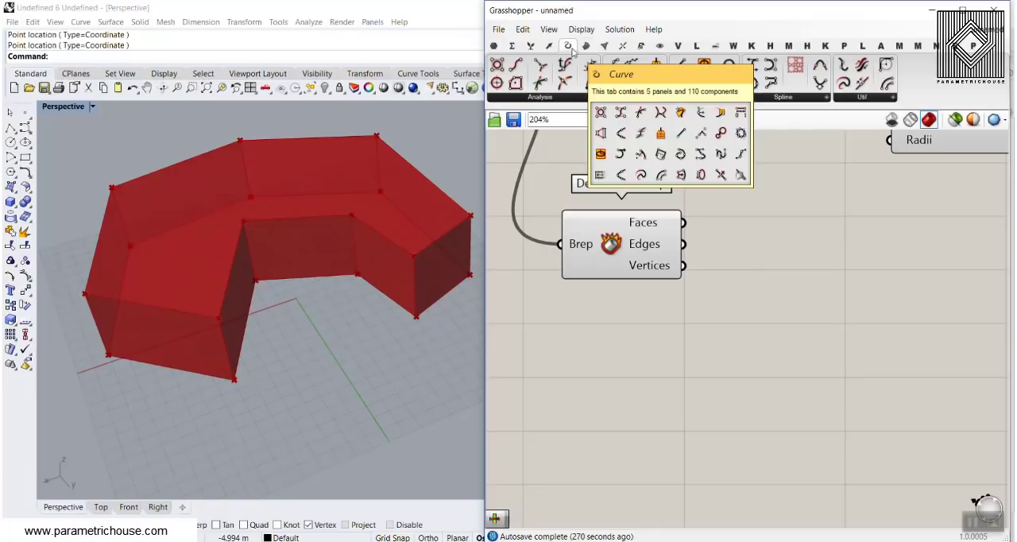
{"action": "left_click_drag", "start_coordinate": [540, 82], "coordinate": [723, 250]}
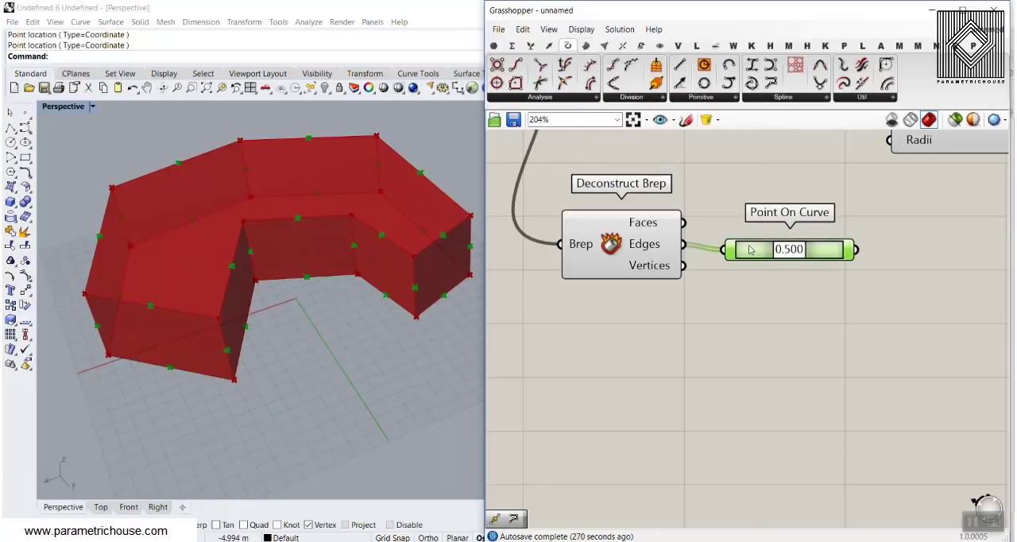
{"action": "scroll", "coordinate": [250, 205], "scroll_direction": "up", "scroll_amount": 6}
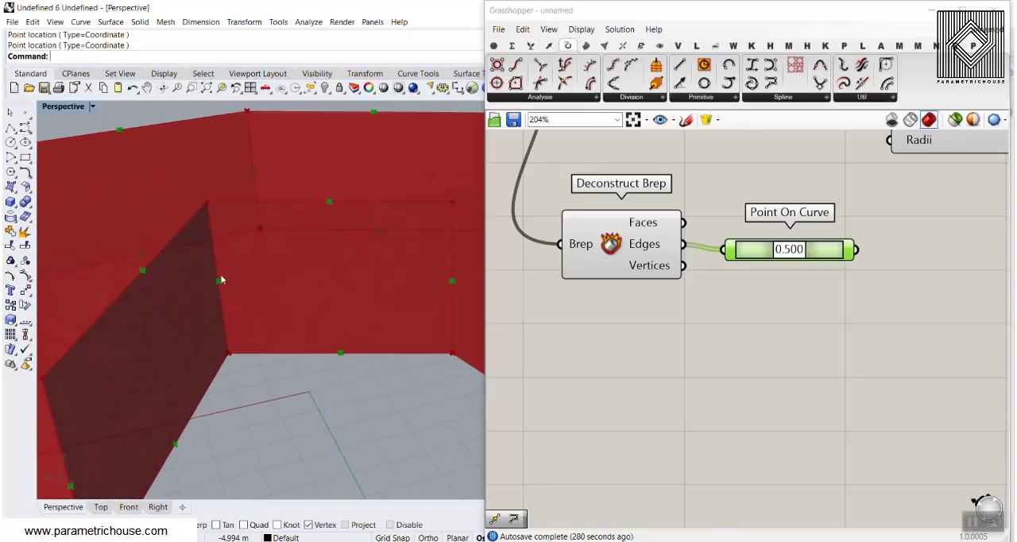
{"action": "scroll", "coordinate": [221, 279], "scroll_direction": "down", "scroll_amount": 6}
{"action": "left_click", "coordinate": [846, 290]}
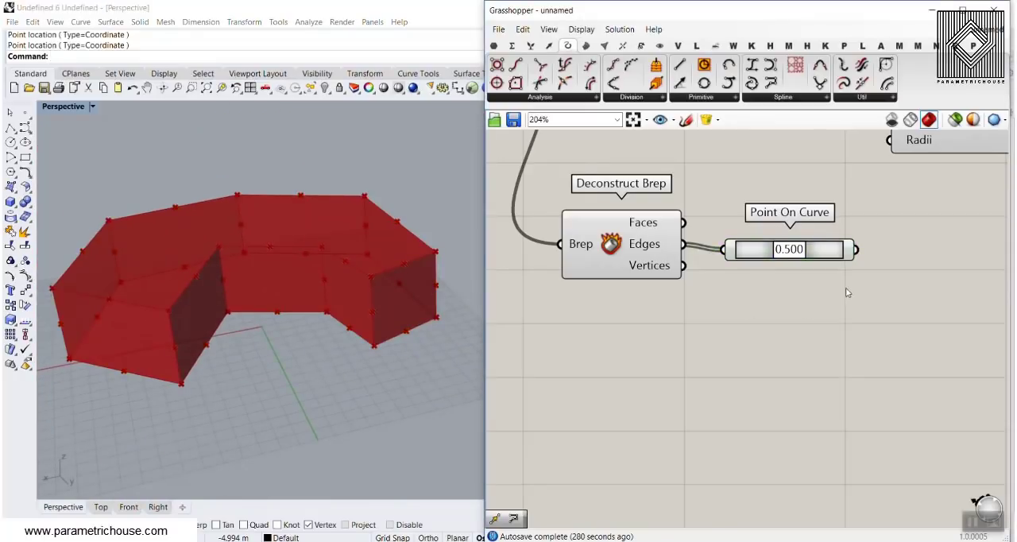
{"action": "right_click_drag", "start_coordinate": [846, 289], "coordinate": [813, 315]}
{"action": "left_click", "coordinate": [792, 274]}
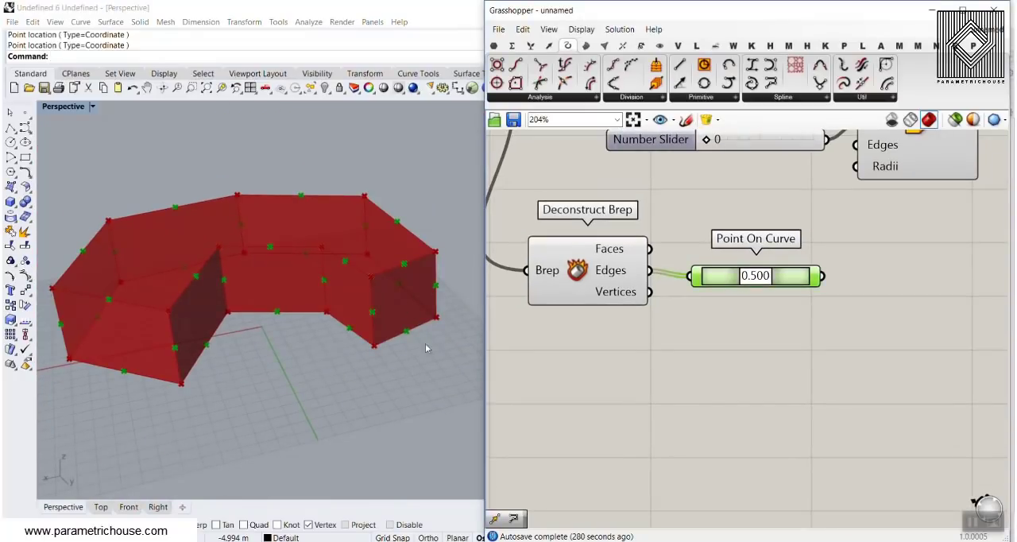
Add a Point List fed by the Point On Curve output and turn off Point On Curve's preview.
{"action": "left_click", "coordinate": [659, 46]}
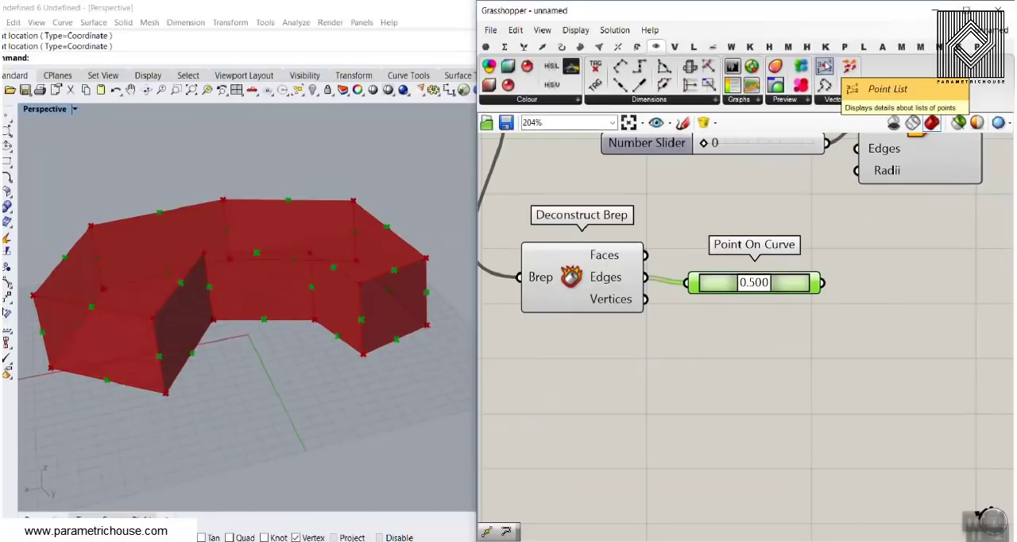
{"action": "left_click_drag", "start_coordinate": [825, 65], "coordinate": [913, 330]}
{"action": "scroll", "coordinate": [913, 330], "scroll_direction": "up", "scroll_amount": 2}
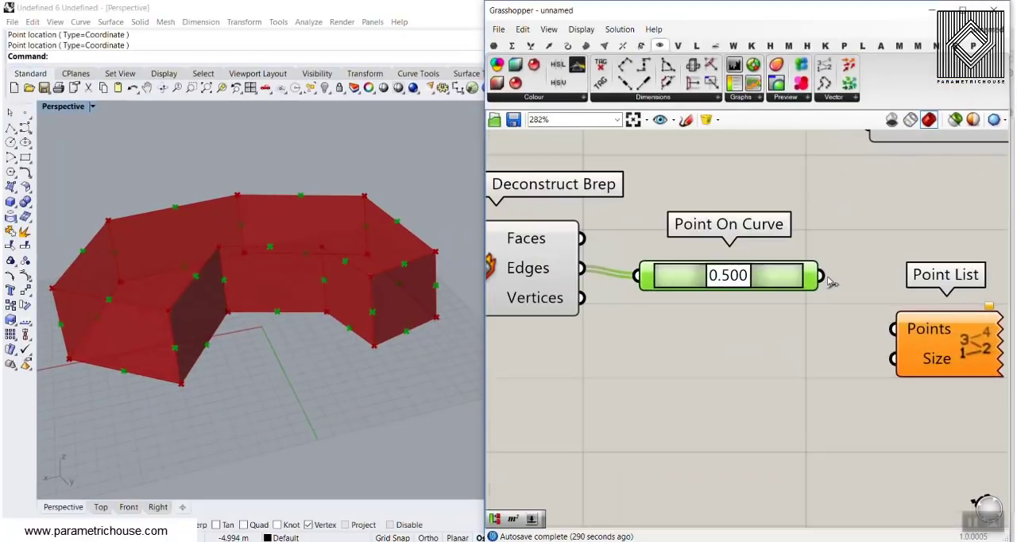
{"action": "left_click_drag", "start_coordinate": [822, 275], "coordinate": [893, 329]}
{"action": "right_click", "coordinate": [765, 280]}
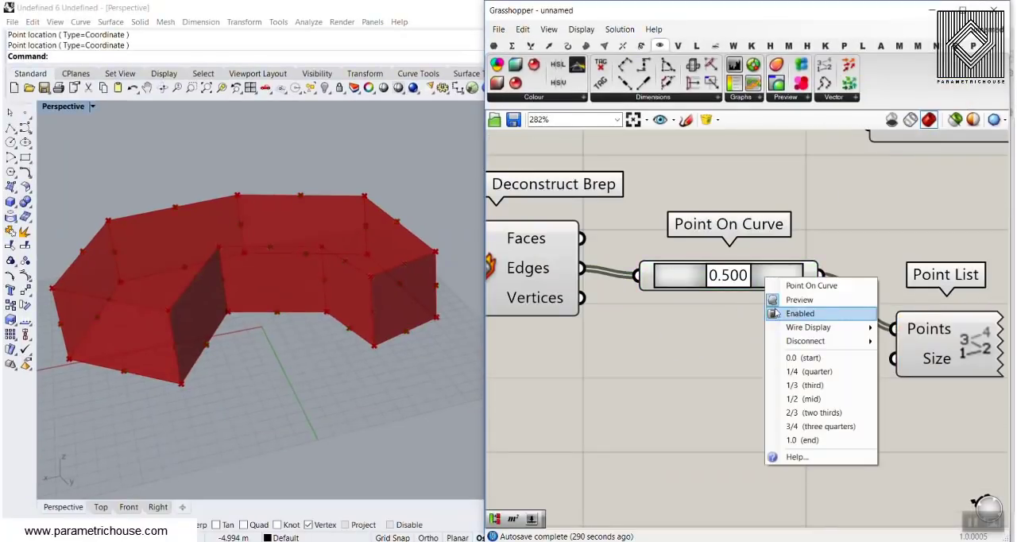
{"action": "left_click", "coordinate": [778, 300]}
Add a Number Slider set to 2.56 and connect it to the Point List's Size input.
{"action": "right_click_drag", "start_coordinate": [783, 318], "coordinate": [705, 280]}
{"action": "double_click", "coordinate": [663, 343]}
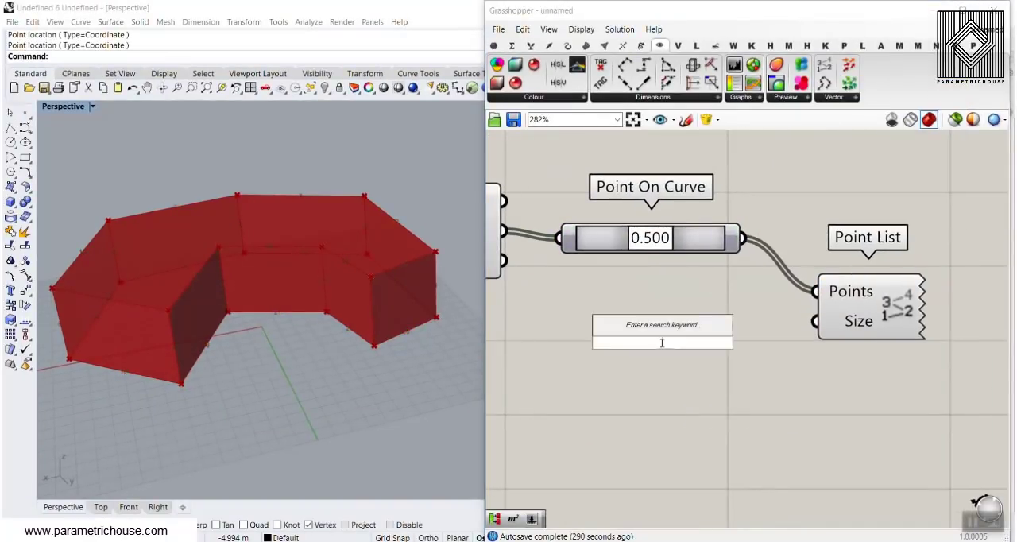
{"action": "type", "text": "2.56"}
{"action": "key", "text": "Return"}
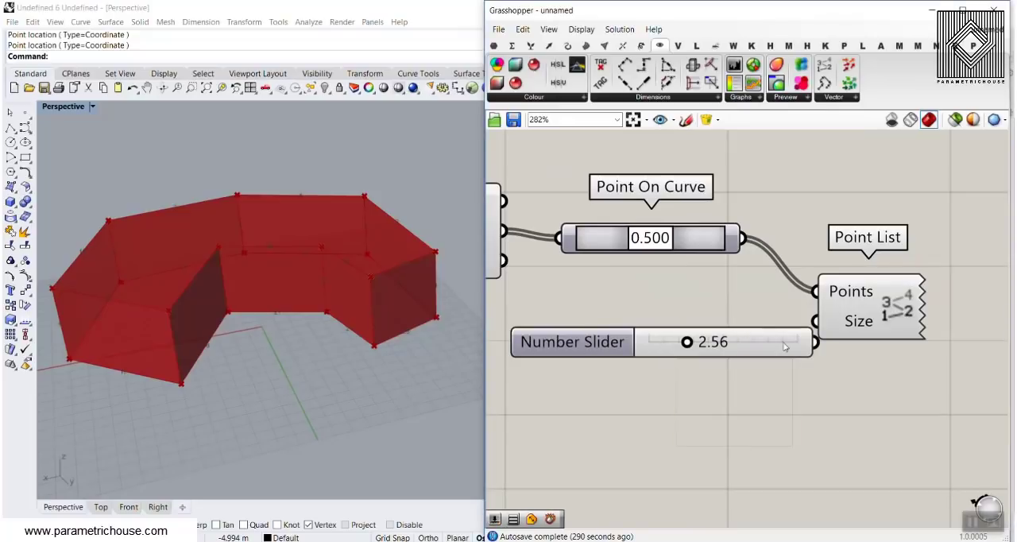
{"action": "left_click_drag", "start_coordinate": [794, 343], "coordinate": [815, 322]}
{"action": "right_click_drag", "start_coordinate": [318, 298], "coordinate": [202, 270]}
{"action": "scroll", "coordinate": [201, 270], "scroll_direction": "up", "scroll_amount": 3}
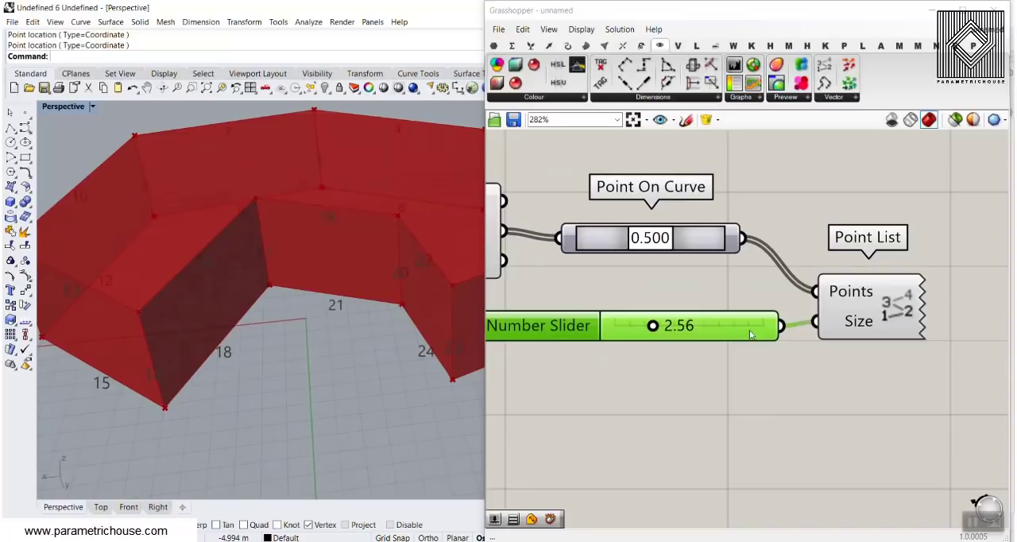
Bake the Point List's edge numbers into the Rhino model as text dots with the default attributes.
{"action": "right_click", "coordinate": [903, 301]}
{"action": "left_click", "coordinate": [892, 345]}
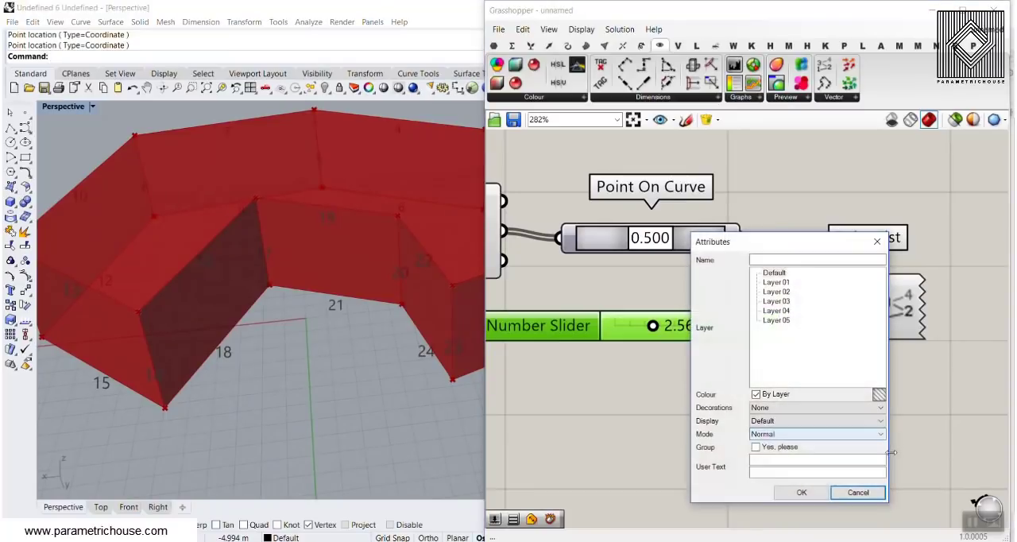
{"action": "left_click", "coordinate": [801, 492]}
{"action": "scroll", "coordinate": [263, 363], "scroll_direction": "down", "scroll_amount": 3}
{"action": "right_click_drag", "start_coordinate": [263, 348], "coordinate": [199, 290]}
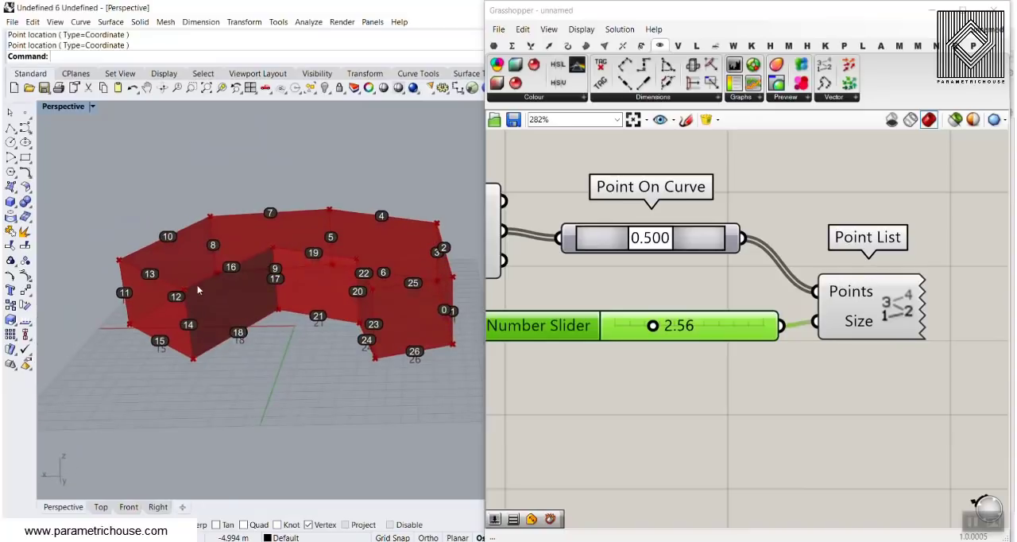
Delete the Point List with its size slider, plus the Deconstruct Brep and Point On Curve components.
{"action": "left_click_drag", "start_coordinate": [917, 371], "coordinate": [675, 314]}
{"action": "key", "text": "Delete"}
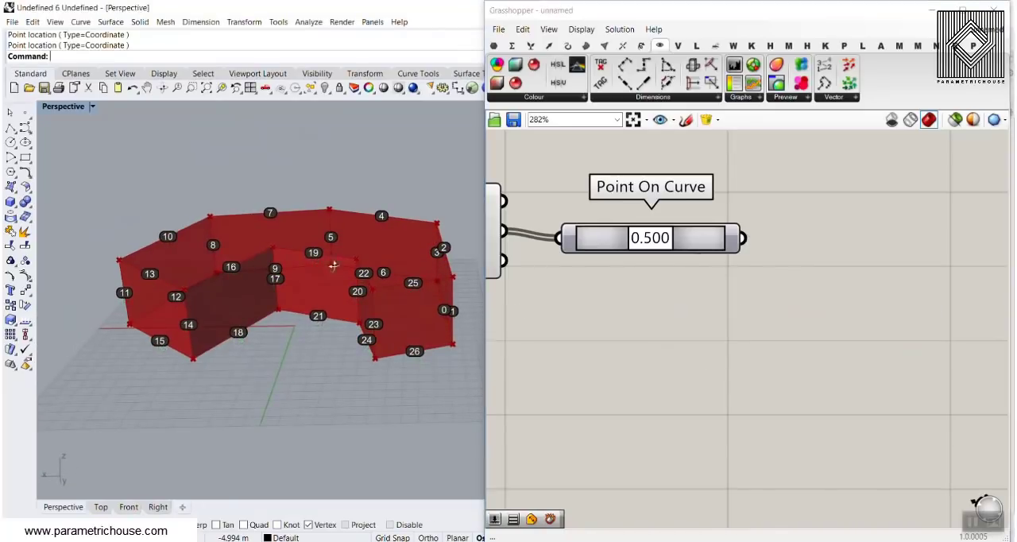
{"action": "right_click_drag", "start_coordinate": [333, 266], "coordinate": [254, 323]}
{"action": "right_click_drag", "start_coordinate": [356, 210], "coordinate": [375, 251]}
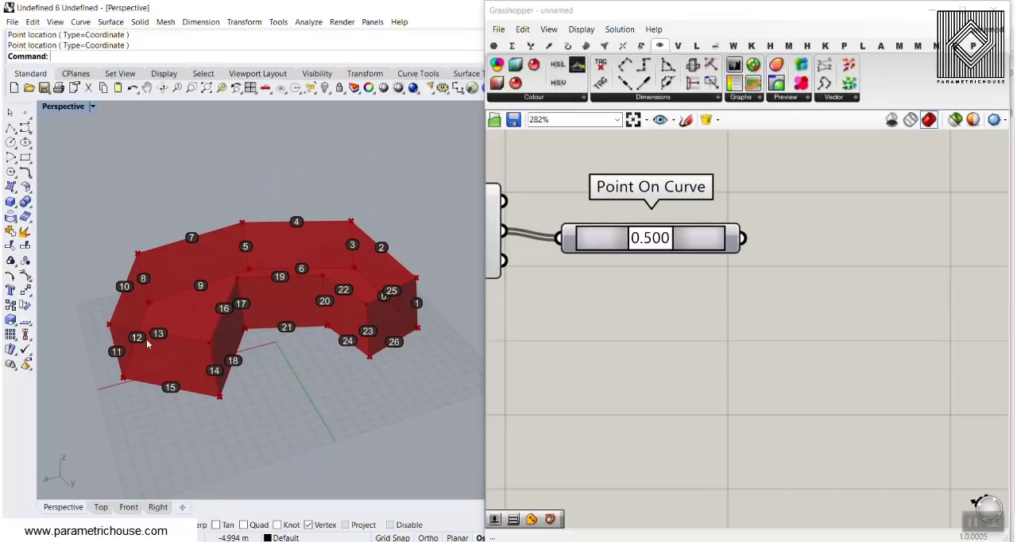
{"action": "right_click_drag", "start_coordinate": [165, 327], "coordinate": [359, 291]}
{"action": "scroll", "coordinate": [359, 291], "scroll_direction": "down", "scroll_amount": 3}
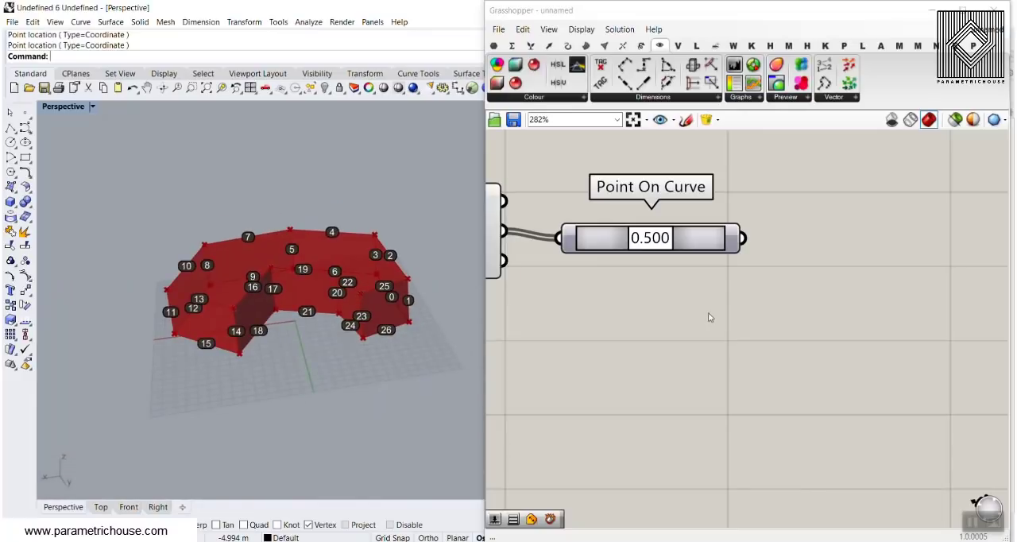
{"action": "right_click_drag", "start_coordinate": [692, 315], "coordinate": [799, 375]}
{"action": "scroll", "coordinate": [799, 374], "scroll_direction": "down", "scroll_amount": 5}
{"action": "left_click_drag", "start_coordinate": [799, 373], "coordinate": [662, 308]}
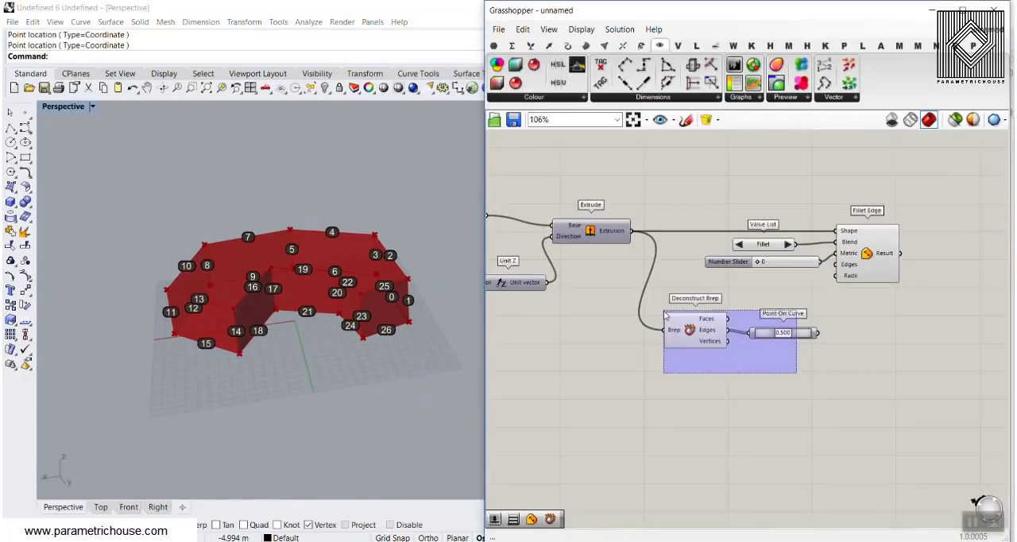
{"action": "key", "text": "Delete"}
Set Fillet Edge's Edges input to the top edge indices 13, 16, 19, 22, 25, 2, 4, 7 and 10.
{"action": "scroll", "coordinate": [767, 309], "scroll_direction": "up", "scroll_amount": 3}
{"action": "right_click_drag", "start_coordinate": [766, 309], "coordinate": [726, 320]}
{"action": "right_click_drag", "start_coordinate": [415, 338], "coordinate": [424, 294]}
{"action": "scroll", "coordinate": [364, 274], "scroll_direction": "up", "scroll_amount": 2}
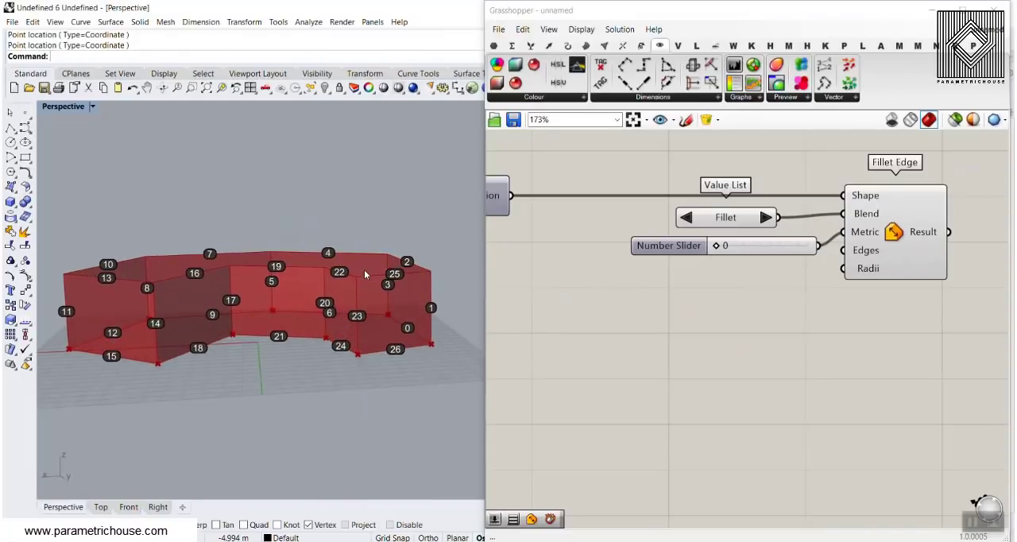
{"action": "right_click", "coordinate": [861, 251]}
{"action": "mouse_move", "coordinate": [874, 384]}
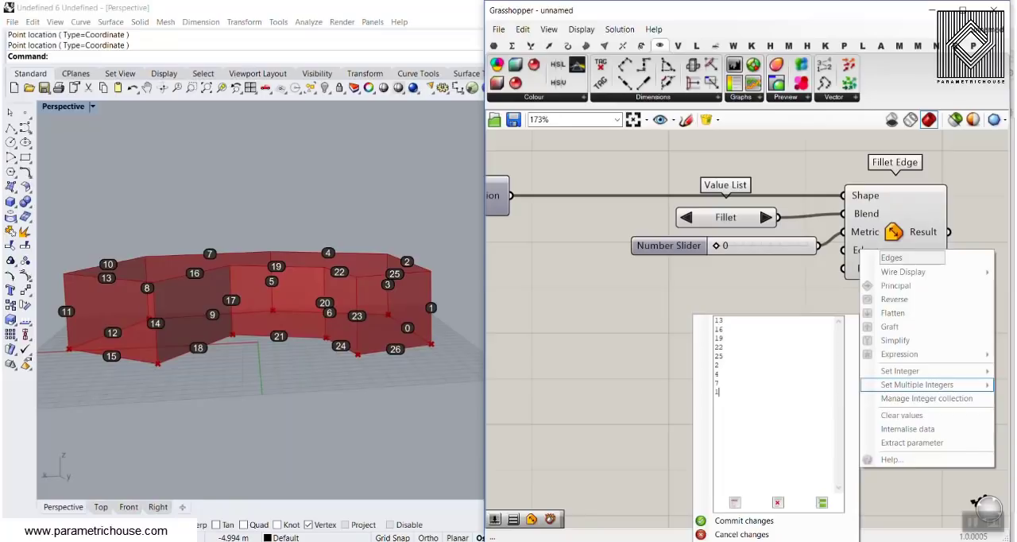
{"action": "left_click", "coordinate": [750, 521]}
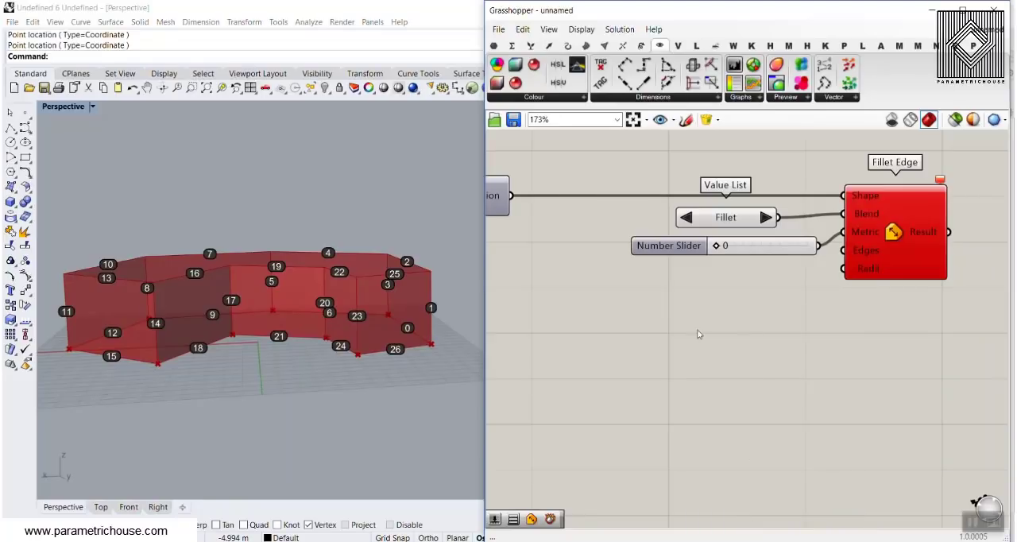
Add a 5.65 Number Slider, connect it to Fillet Edge's Radii input, and raise it to about 6.4.
{"action": "double_click", "coordinate": [681, 326]}
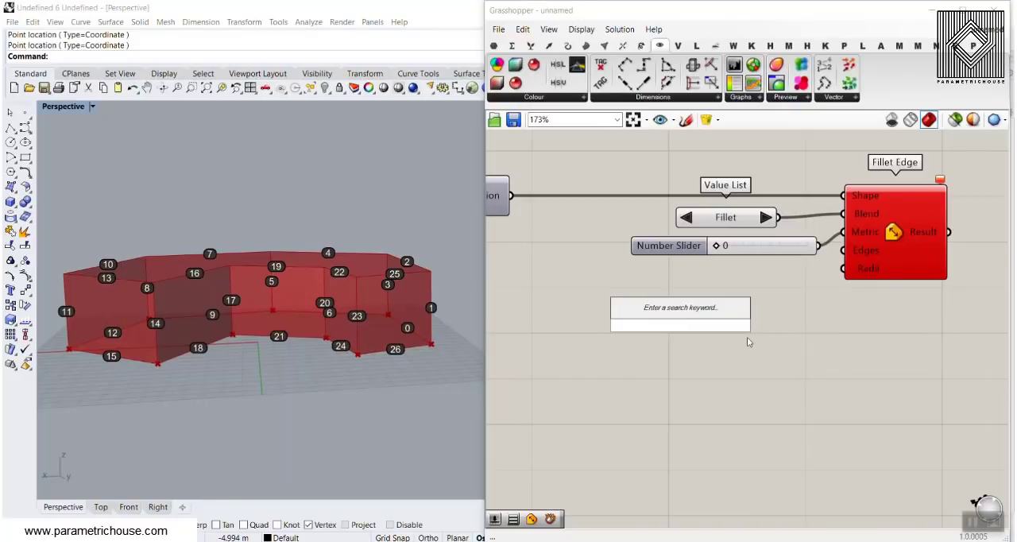
{"action": "type", "text": "5.65"}
{"action": "key", "text": "Return"}
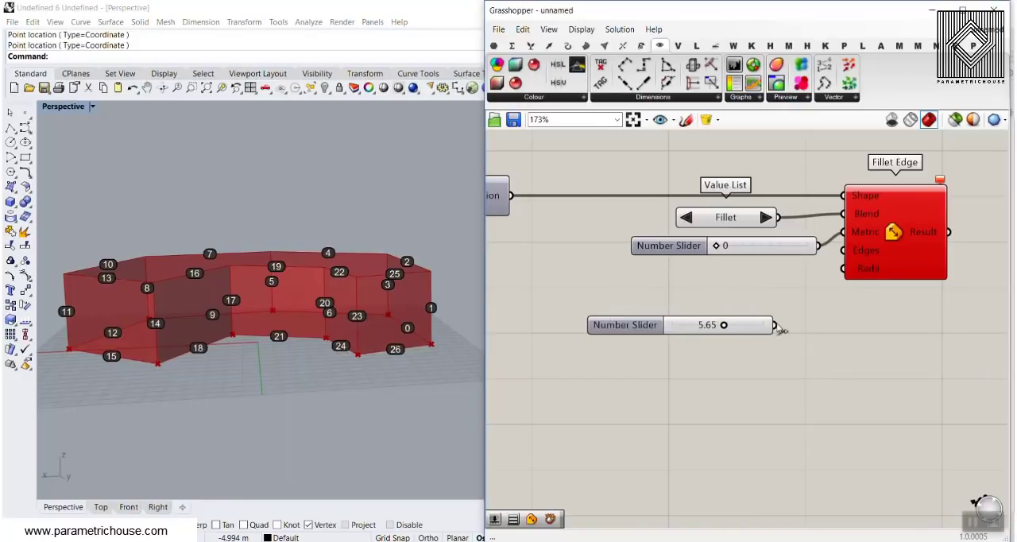
{"action": "left_click_drag", "start_coordinate": [775, 325], "coordinate": [844, 268]}
{"action": "right_click_drag", "start_coordinate": [354, 270], "coordinate": [321, 317]}
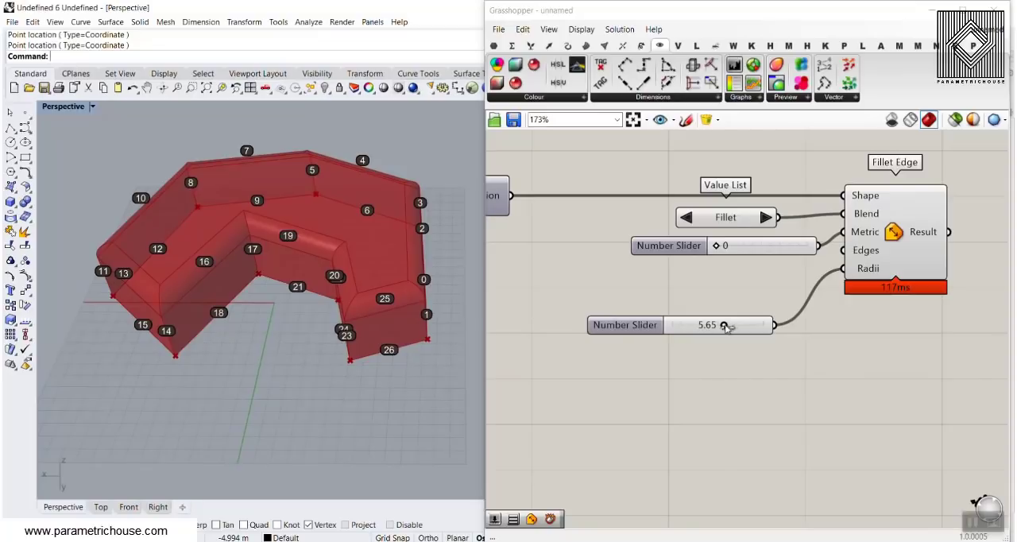
{"action": "mouse_move", "coordinate": [725, 326]}
{"action": "left_mouse_down"}
{"action": "mouse_move", "coordinate": [747, 328]}
{"action": "mouse_move", "coordinate": [723, 326]}
{"action": "left_mouse_up"}
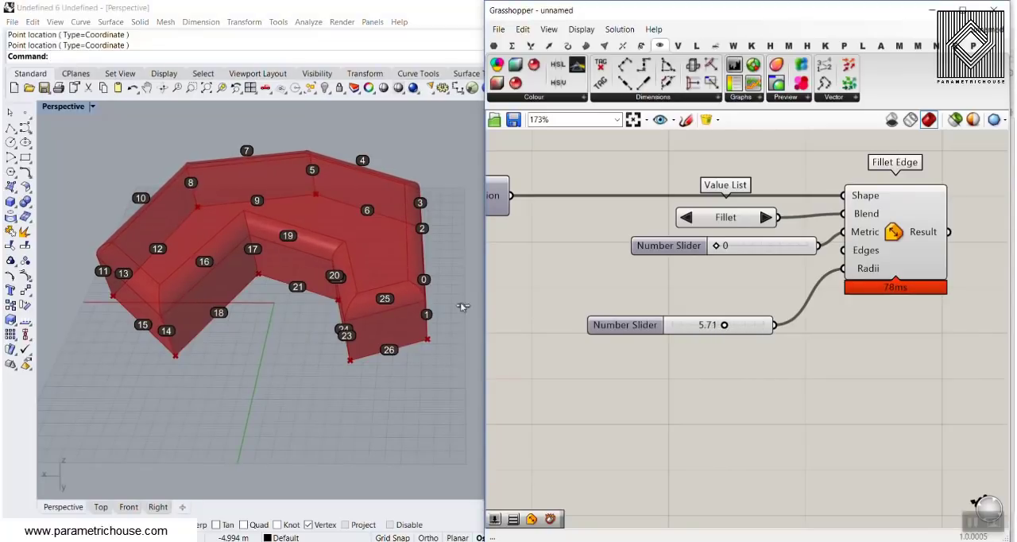
{"action": "right_click_drag", "start_coordinate": [465, 306], "coordinate": [288, 315]}
{"action": "left_click_drag", "start_coordinate": [725, 326], "coordinate": [737, 329]}
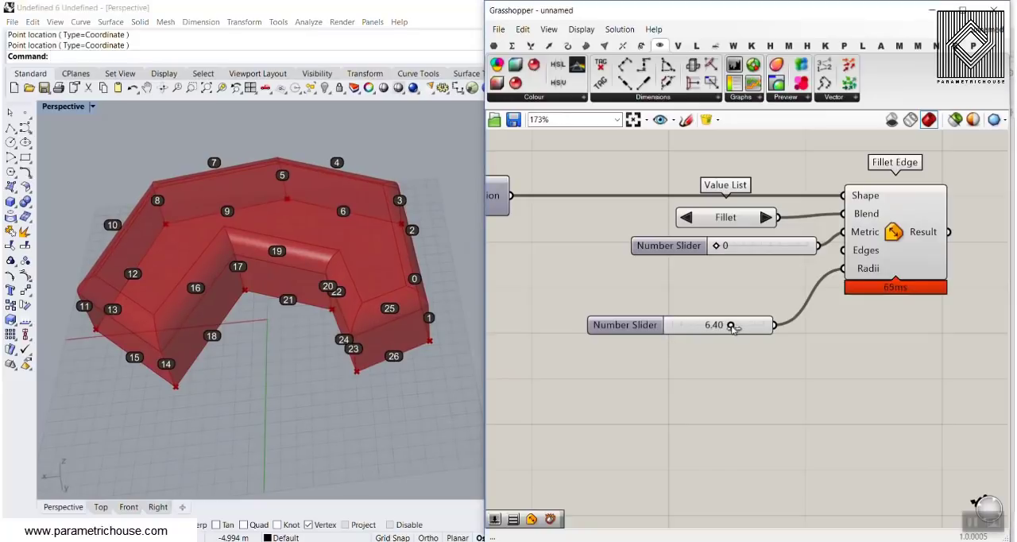
Lower the Number Slider feeding Unit Z to about 7 to make the extrusion much shallower.
{"action": "scroll", "coordinate": [737, 329], "scroll_direction": "down", "scroll_amount": 4}
{"action": "right_click_drag", "start_coordinate": [737, 329], "coordinate": [981, 314]}
{"action": "scroll", "coordinate": [981, 314], "scroll_direction": "down", "scroll_amount": 1}
{"action": "scroll", "coordinate": [658, 263], "scroll_direction": "up", "scroll_amount": 6}
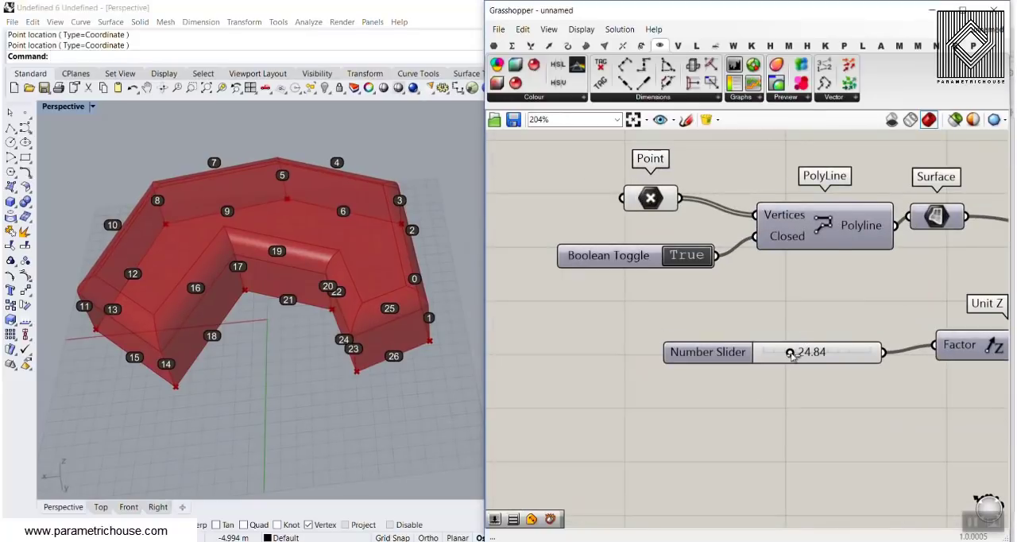
{"action": "left_click_drag", "start_coordinate": [790, 352], "coordinate": [776, 352]}
{"action": "left_click_drag", "start_coordinate": [775, 353], "coordinate": [774, 354]}
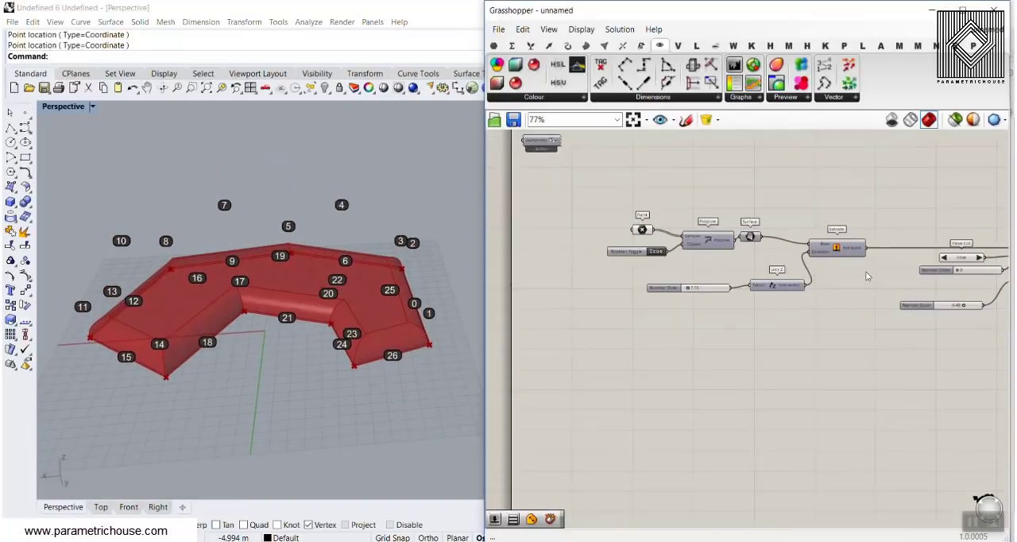
Set the fillet radius slider to 6.50 and inspect the rounded edges on the shallow extrusion.
{"action": "mouse_move", "coordinate": [748, 309]}
{"action": "left_mouse_down"}
{"action": "mouse_move", "coordinate": [737, 309]}
{"action": "mouse_move", "coordinate": [749, 308]}
{"action": "left_mouse_up"}
{"action": "right_click_drag", "start_coordinate": [306, 274], "coordinate": [342, 316]}
{"action": "scroll", "coordinate": [253, 278], "scroll_direction": "up", "scroll_amount": 2}
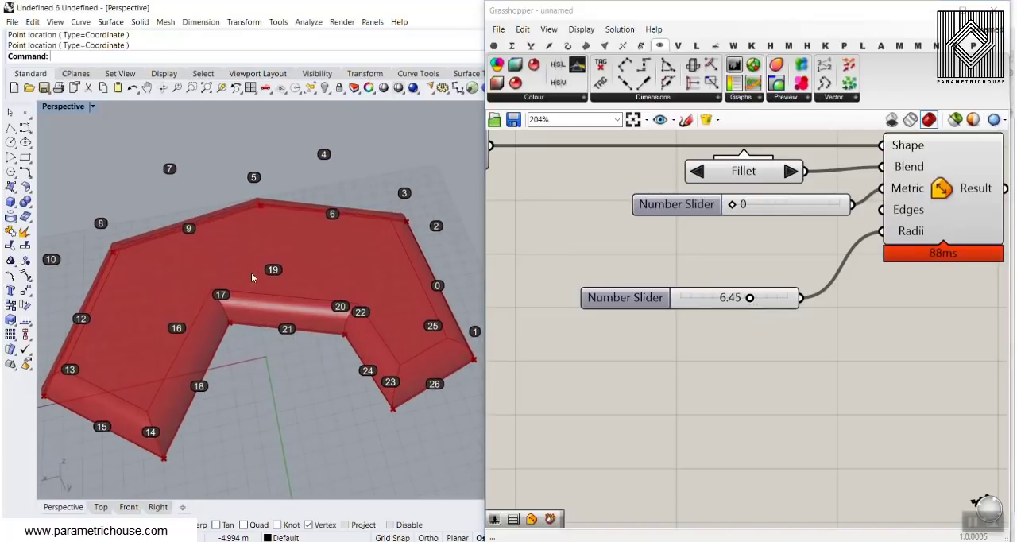
{"action": "right_click_drag", "start_coordinate": [254, 277], "coordinate": [291, 289]}
{"action": "mouse_move", "coordinate": [750, 299]}
{"action": "left_mouse_down"}
{"action": "mouse_move", "coordinate": [761, 299]}
{"action": "mouse_move", "coordinate": [752, 301]}
{"action": "left_mouse_up"}
Increase the Number Slider feeding Unit Z to make the extrusion taller.
{"action": "right_click_drag", "start_coordinate": [641, 282], "coordinate": [801, 267]}
{"action": "scroll", "coordinate": [834, 274], "scroll_direction": "down", "scroll_amount": 6}
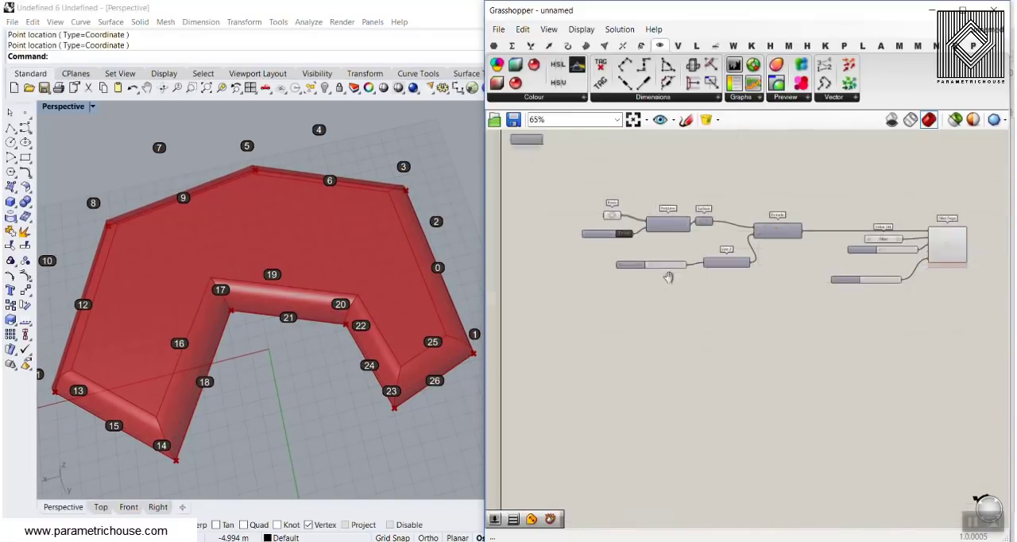
{"action": "scroll", "coordinate": [665, 276], "scroll_direction": "up", "scroll_amount": 5}
{"action": "left_click_drag", "start_coordinate": [630, 273], "coordinate": [638, 273]}
Set the fillet radius slider to 10.00 and inspect the larger rounding on the solid.
{"action": "right_click_drag", "start_coordinate": [733, 272], "coordinate": [572, 263]}
{"action": "scroll", "coordinate": [571, 263], "scroll_direction": "down", "scroll_amount": 4}
{"action": "scroll", "coordinate": [814, 292], "scroll_direction": "up", "scroll_amount": 6}
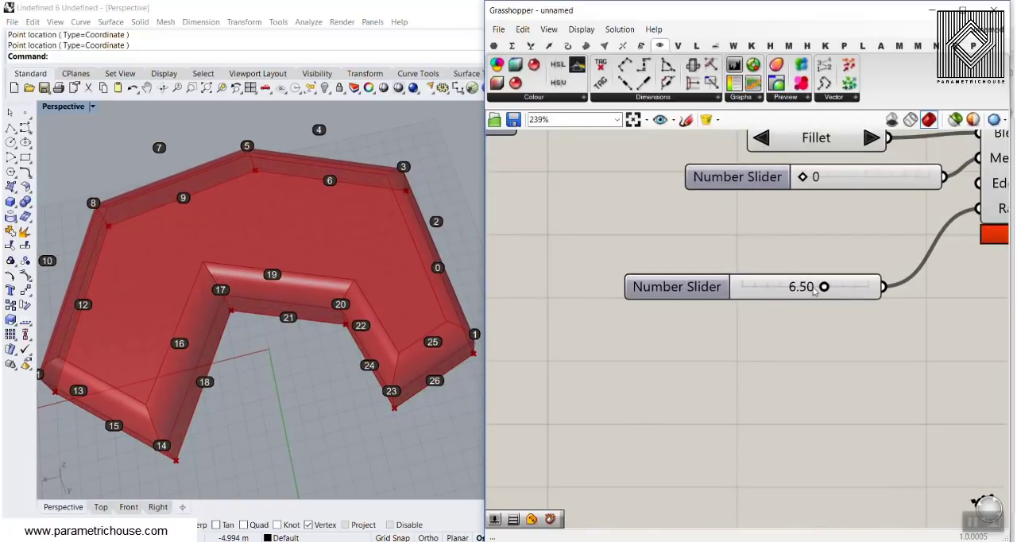
{"action": "left_click_drag", "start_coordinate": [825, 287], "coordinate": [869, 288]}
{"action": "right_click_drag", "start_coordinate": [397, 326], "coordinate": [342, 270]}
Bake the Fillet Edge component's Result output into the Rhino model.
{"action": "scroll", "coordinate": [297, 193], "scroll_direction": "down", "scroll_amount": 6}
{"action": "right_click_drag", "start_coordinate": [877, 181], "coordinate": [680, 200]}
{"action": "scroll", "coordinate": [680, 200], "scroll_direction": "down", "scroll_amount": 2}
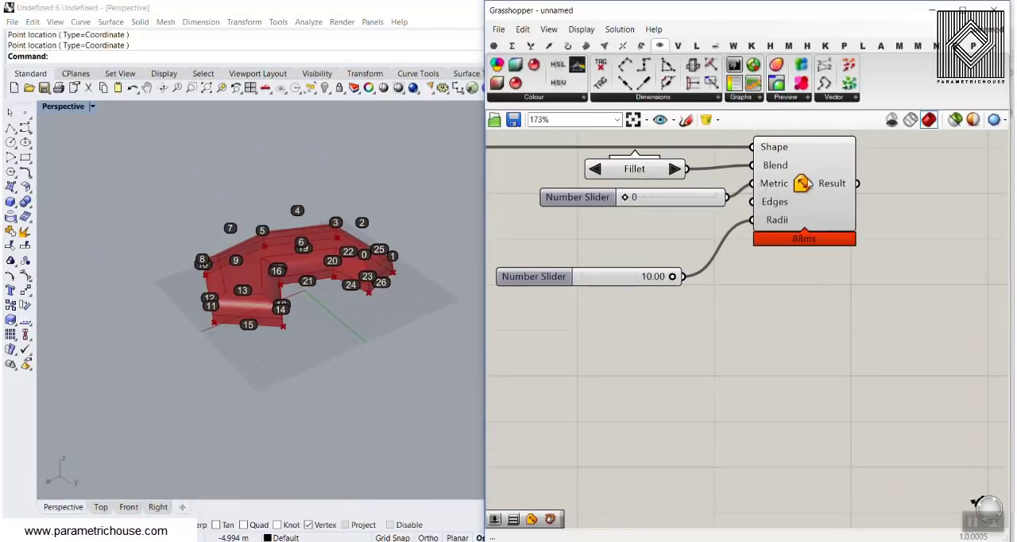
{"action": "right_click", "coordinate": [835, 182]}
{"action": "left_click", "coordinate": [869, 199]}
{"action": "left_click", "coordinate": [874, 323]}
Select the baked polysurface and move it away from the labelled preview geometry.
{"action": "right_click_drag", "start_coordinate": [319, 211], "coordinate": [314, 217]}
{"action": "scroll", "coordinate": [314, 219], "scroll_direction": "down", "scroll_amount": 3}
{"action": "left_click", "coordinate": [301, 243]}
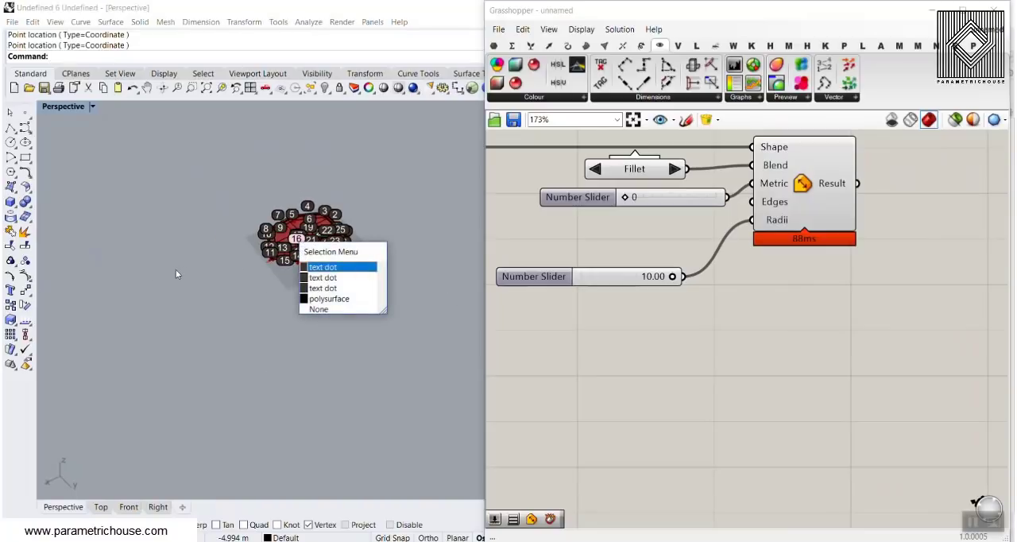
{"action": "left_click", "coordinate": [328, 298]}
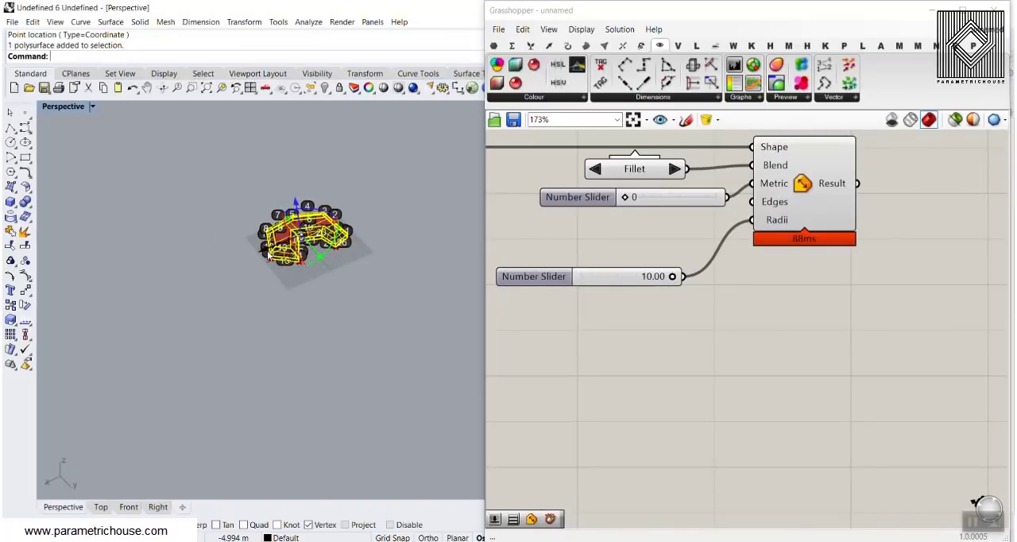
{"action": "left_click_drag", "start_coordinate": [258, 252], "coordinate": [177, 287]}
Switch the Perspective viewport to Shaded display and inspect the baked filleted solid.
{"action": "left_click", "coordinate": [72, 106]}
{"action": "left_click", "coordinate": [77, 152]}
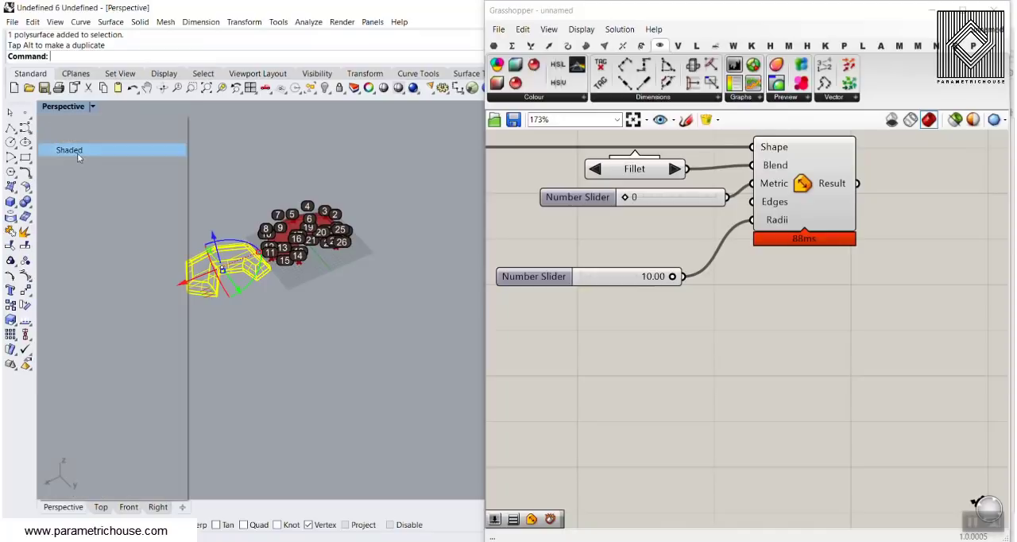
{"action": "scroll", "coordinate": [244, 279], "scroll_direction": "up", "scroll_amount": 5}
{"action": "right_click_drag", "start_coordinate": [234, 266], "coordinate": [217, 302]}
{"action": "scroll", "coordinate": [216, 316], "scroll_direction": "down", "scroll_amount": 5}
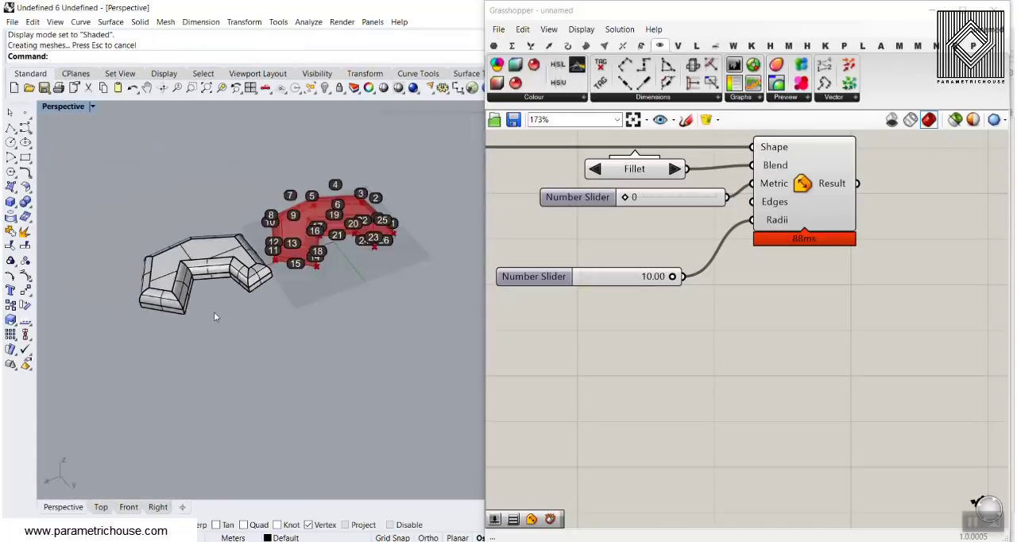
Delete the baked polysurface and all the edge number text dots from the Rhino model.
{"action": "left_click", "coordinate": [205, 271]}
{"action": "key", "text": "Delete"}
{"action": "scroll", "coordinate": [286, 321], "scroll_direction": "up", "scroll_amount": 5}
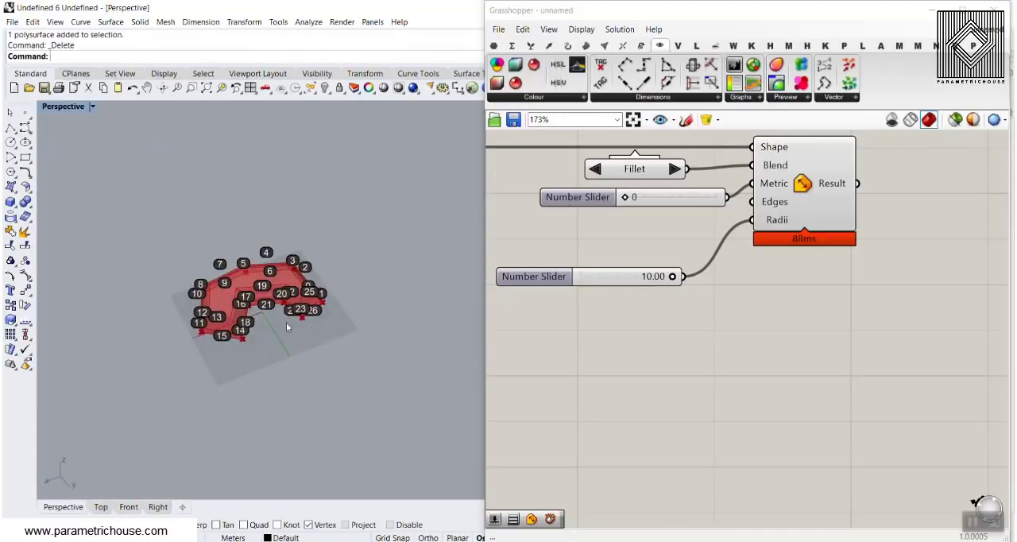
{"action": "left_click_drag", "start_coordinate": [393, 350], "coordinate": [86, 178]}
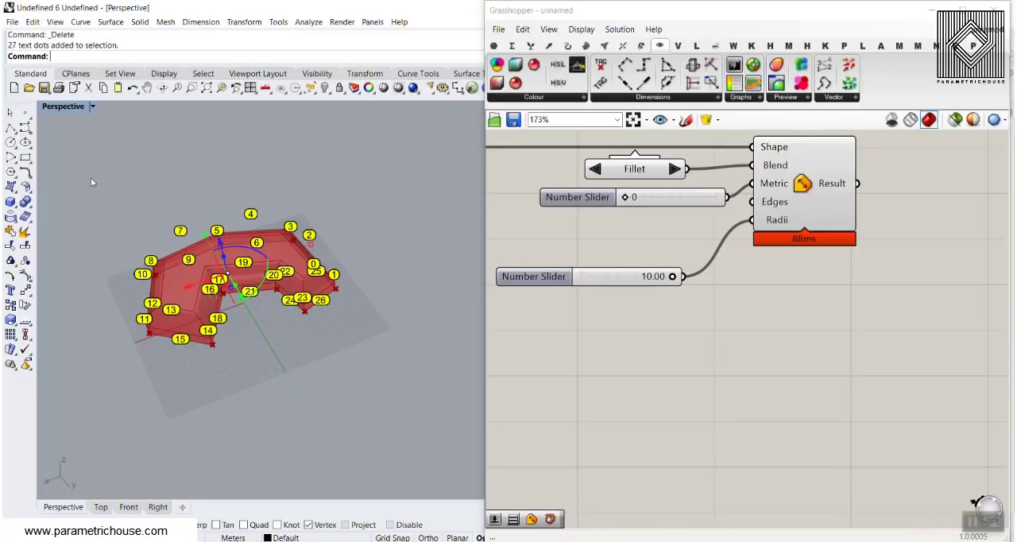
{"action": "key", "text": "Delete"}
Move the fillet radius Number Slider further down on the canvas, away from the metric slider.
{"action": "right_click_drag", "start_coordinate": [642, 246], "coordinate": [731, 282]}
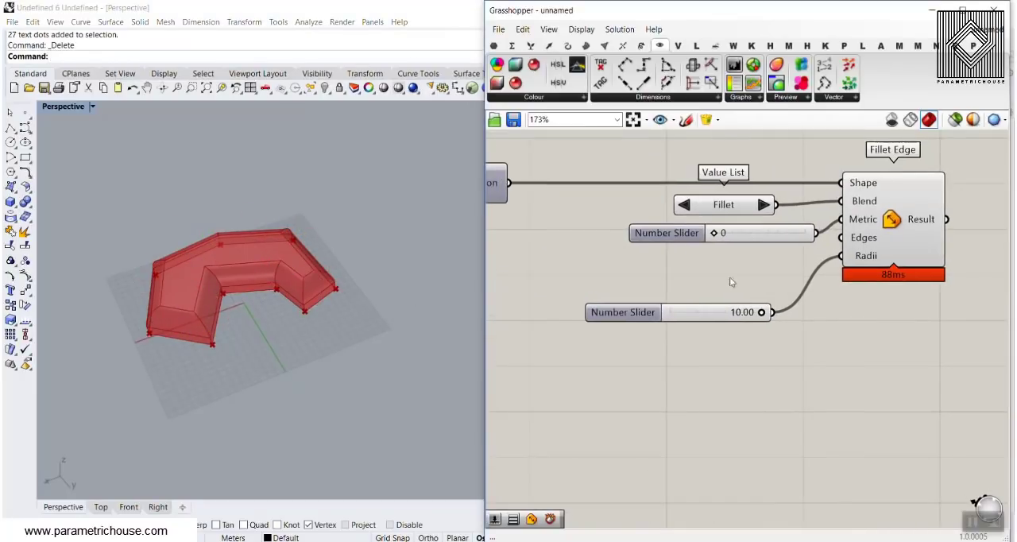
{"action": "left_click_drag", "start_coordinate": [702, 312], "coordinate": [725, 346]}
{"action": "left_click", "coordinate": [666, 298]}
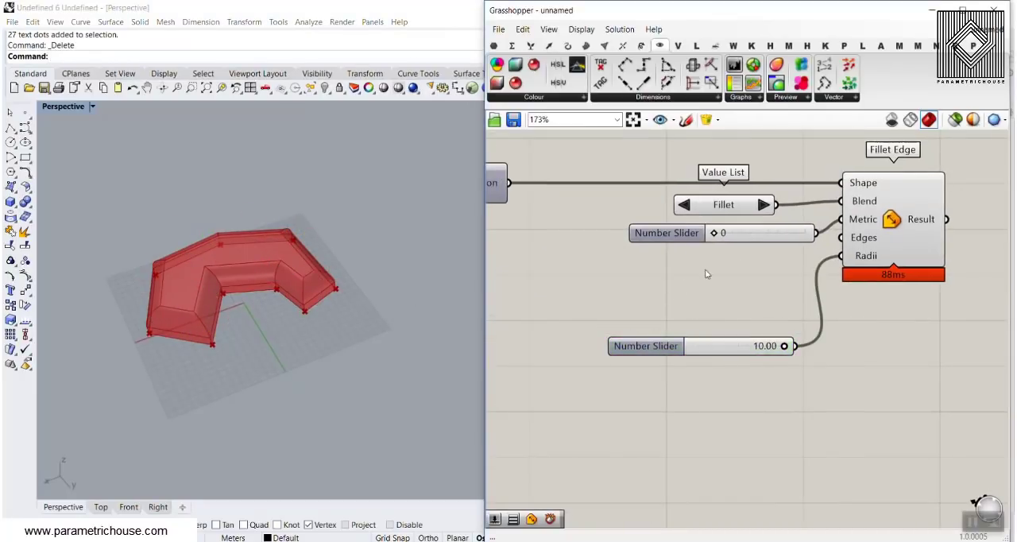
Turn off the Fillet Edge preview and turn on the Extrude preview to show the unfilleted solid.
{"action": "scroll", "coordinate": [847, 274], "scroll_direction": "down", "scroll_amount": 1}
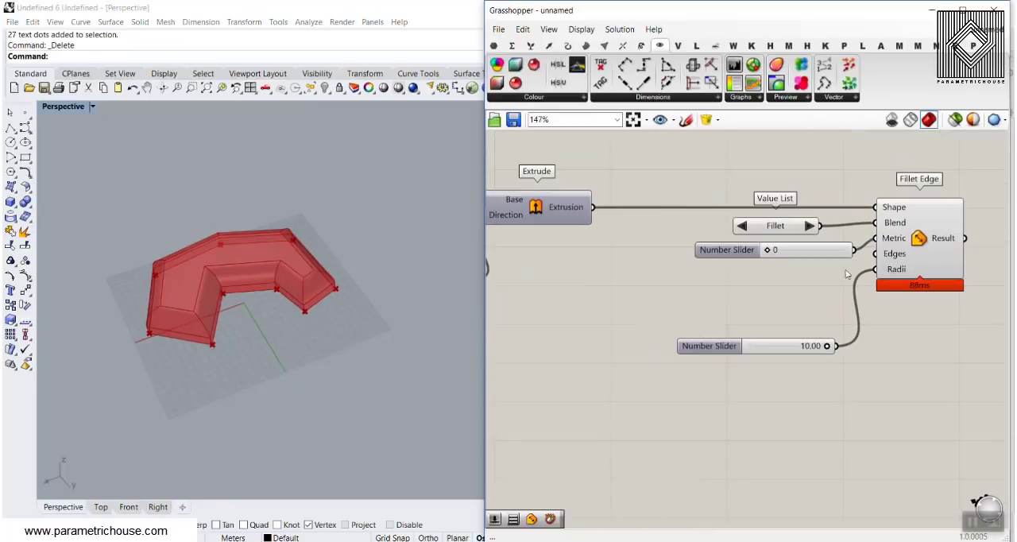
{"action": "right_click", "coordinate": [930, 237]}
{"action": "left_click", "coordinate": [885, 254]}
{"action": "right_click_drag", "start_coordinate": [583, 271], "coordinate": [688, 272]}
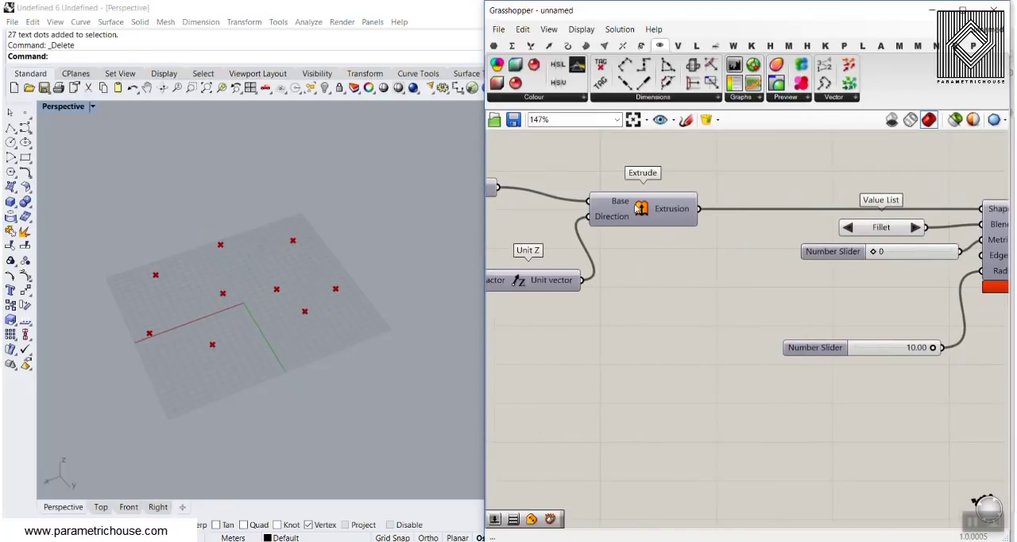
{"action": "right_click", "coordinate": [638, 208]}
{"action": "left_click", "coordinate": [653, 230]}
{"action": "scroll", "coordinate": [211, 323], "scroll_direction": "up", "scroll_amount": 5}
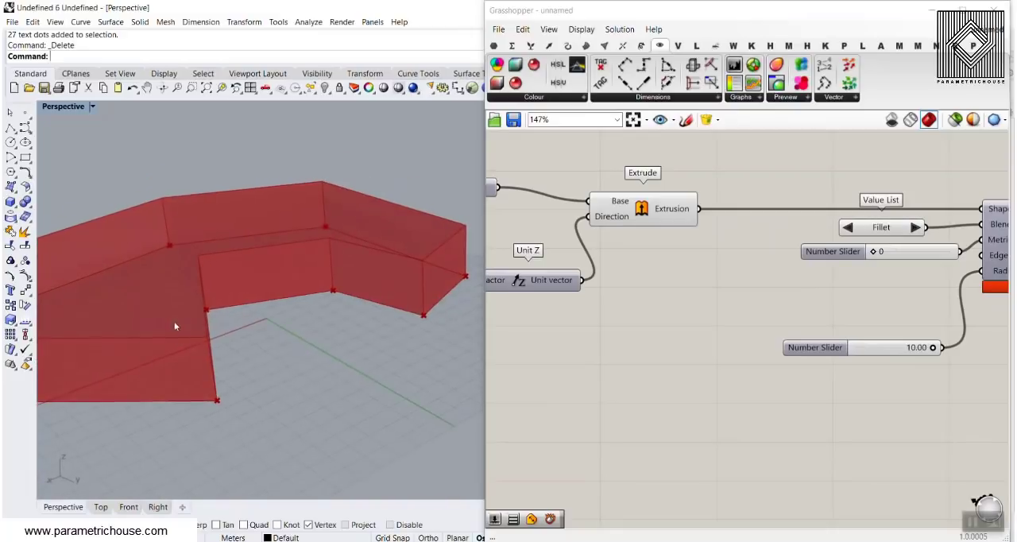
{"action": "scroll", "coordinate": [188, 340], "scroll_direction": "down", "scroll_amount": 5}
{"action": "right_click_drag", "start_coordinate": [164, 338], "coordinate": [174, 335]}
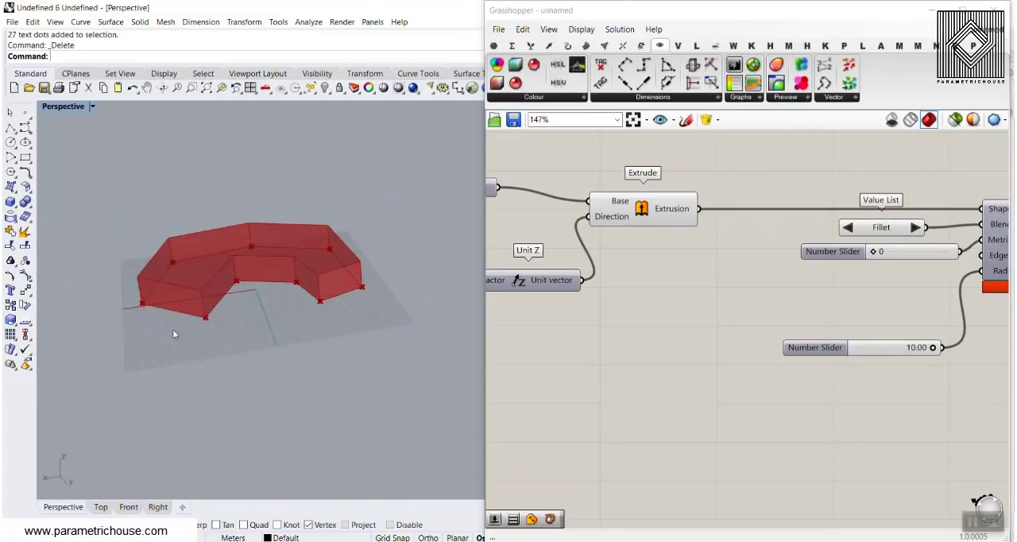
{"action": "scroll", "coordinate": [244, 289], "scroll_direction": "up", "scroll_amount": 4}
Add a Deconstruct Brep component below the radius slider and connect Extrude's Extrusion output to it.
{"action": "right_click_drag", "start_coordinate": [745, 283], "coordinate": [709, 289]}
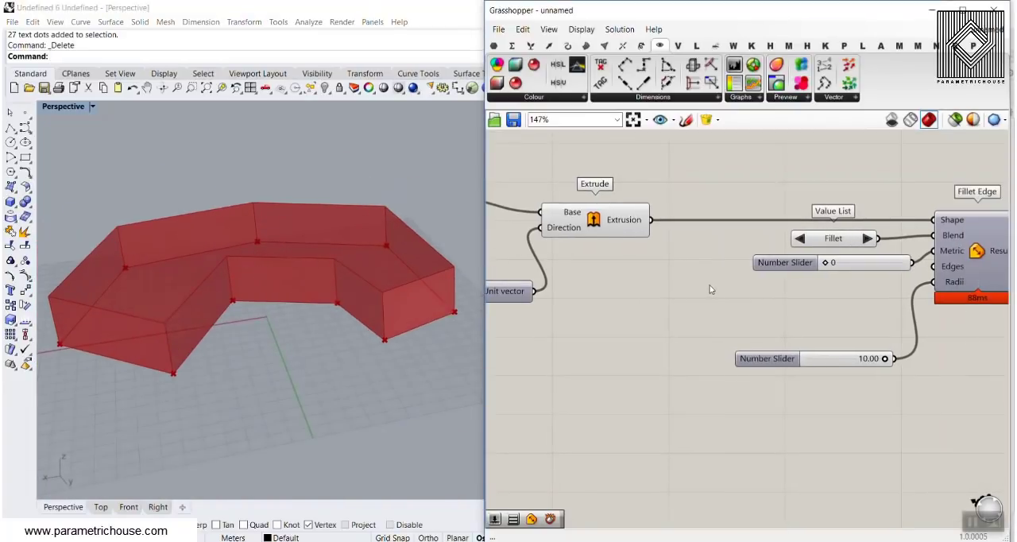
{"action": "left_click", "coordinate": [586, 45]}
{"action": "left_click_drag", "start_coordinate": [496, 82], "coordinate": [635, 320]}
{"action": "left_click_drag", "start_coordinate": [650, 221], "coordinate": [592, 319]}
{"action": "right_click_drag", "start_coordinate": [631, 361], "coordinate": [577, 293]}
{"action": "left_click_drag", "start_coordinate": [576, 253], "coordinate": [602, 391]}
{"action": "right_click_drag", "start_coordinate": [678, 398], "coordinate": [678, 366]}
{"action": "scroll", "coordinate": [677, 365], "scroll_direction": "up", "scroll_amount": 3}
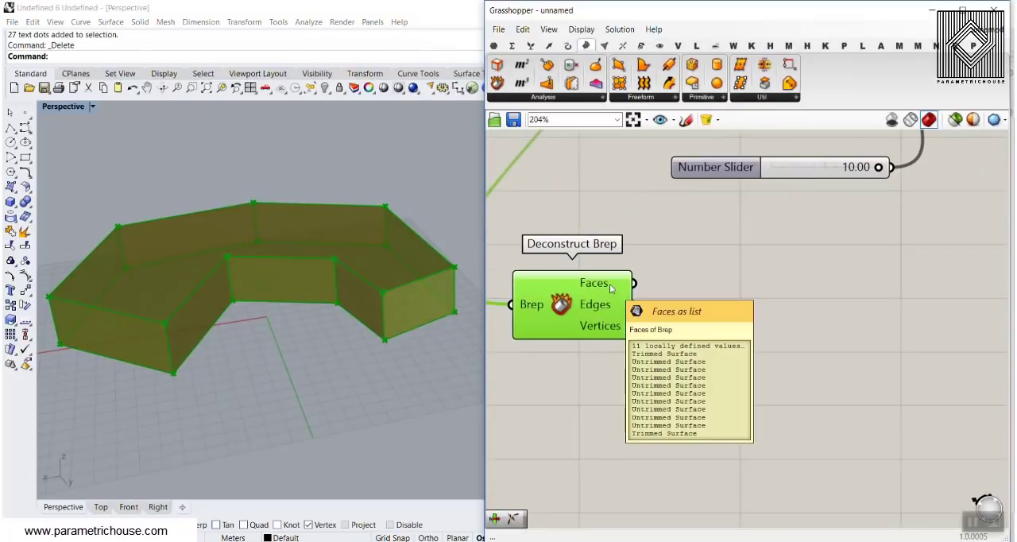
Add a List Item component beside Deconstruct Brep and connect the Faces output to its List input.
{"action": "left_click", "coordinate": [703, 309]}
{"action": "left_click", "coordinate": [532, 46]}
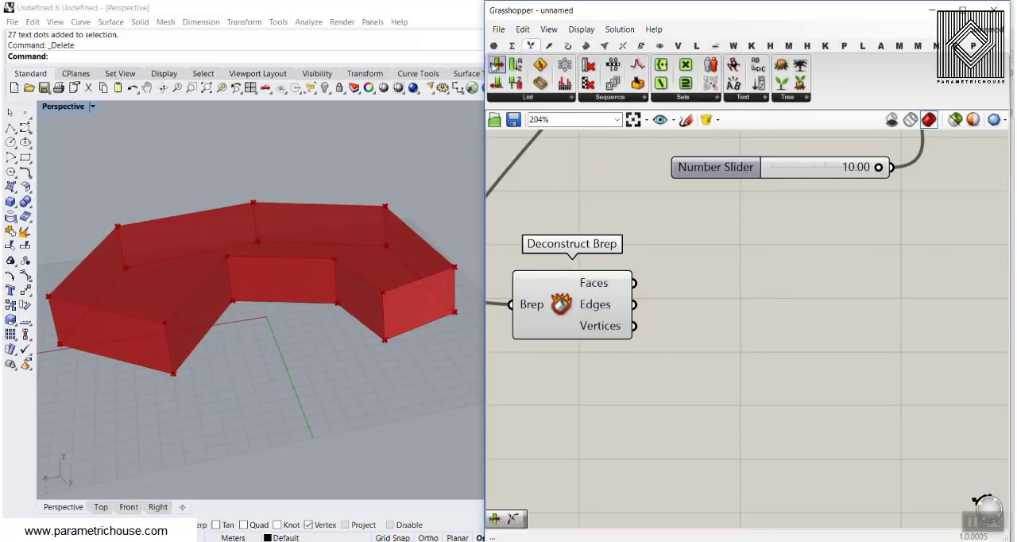
{"action": "left_click_drag", "start_coordinate": [497, 64], "coordinate": [769, 339]}
{"action": "left_click_drag", "start_coordinate": [633, 283], "coordinate": [773, 355]}
Add a Number Slider ranging from 0 to 10 and connect it to List Item's Index input.
{"action": "double_click", "coordinate": [571, 392]}
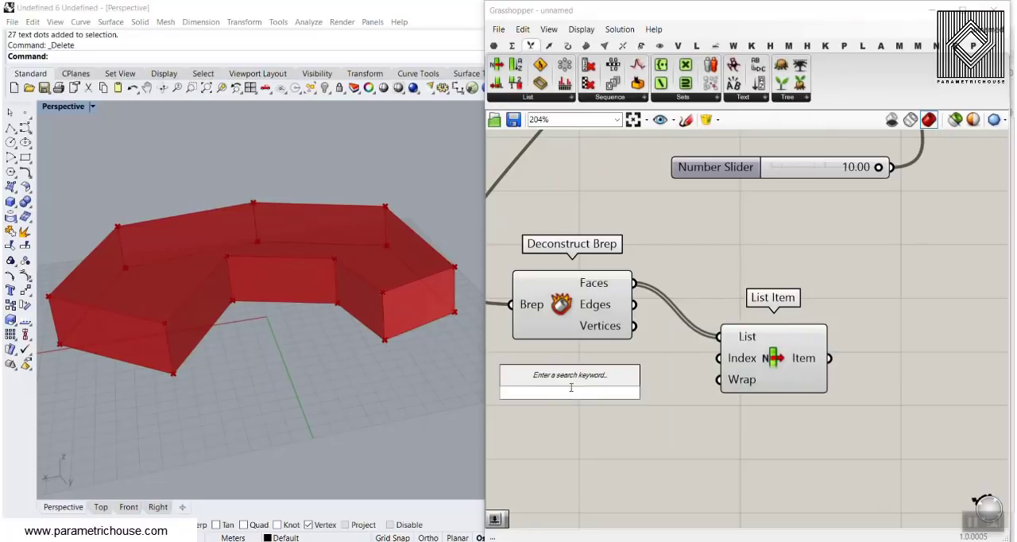
{"action": "left_click_drag", "start_coordinate": [589, 305], "coordinate": [588, 303]}
{"action": "mouse_move", "coordinate": [587, 283]}
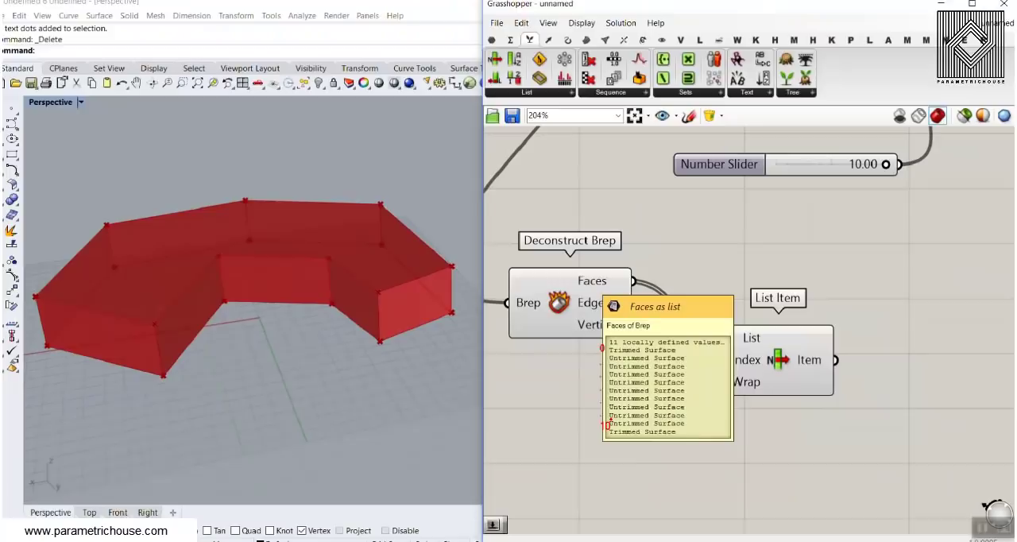
{"action": "double_click", "coordinate": [590, 380]}
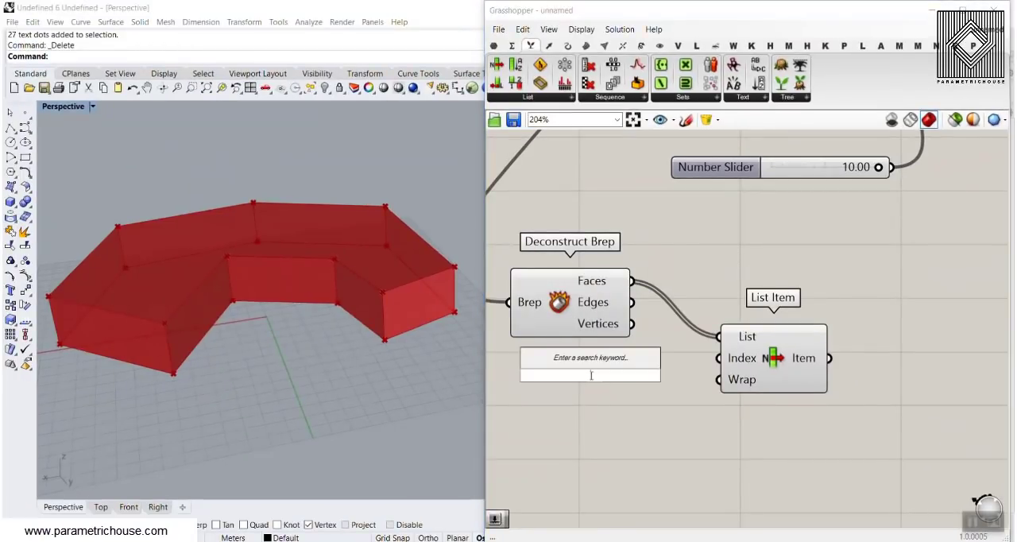
{"action": "type", "text": "0..1"}
{"action": "key", "text": "Return"}
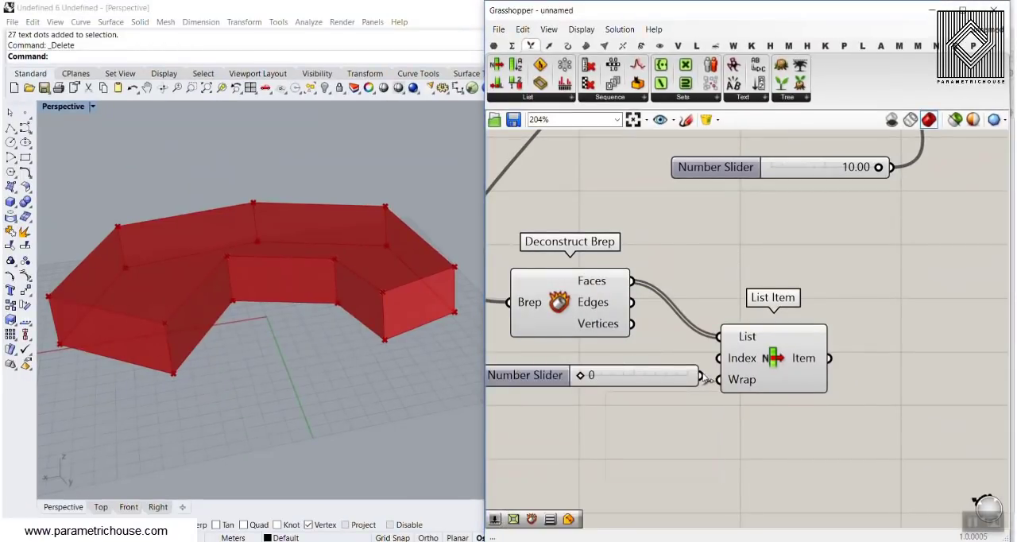
{"action": "left_click_drag", "start_coordinate": [702, 376], "coordinate": [720, 358]}
Set the List Item's index slider to 10 to pick the top face of the extruded solid.
{"action": "left_click", "coordinate": [795, 354]}
{"action": "right_click_drag", "start_coordinate": [274, 350], "coordinate": [218, 314]}
{"action": "right_click_drag", "start_coordinate": [357, 303], "coordinate": [364, 254]}
{"action": "left_click_drag", "start_coordinate": [583, 376], "coordinate": [602, 376]}
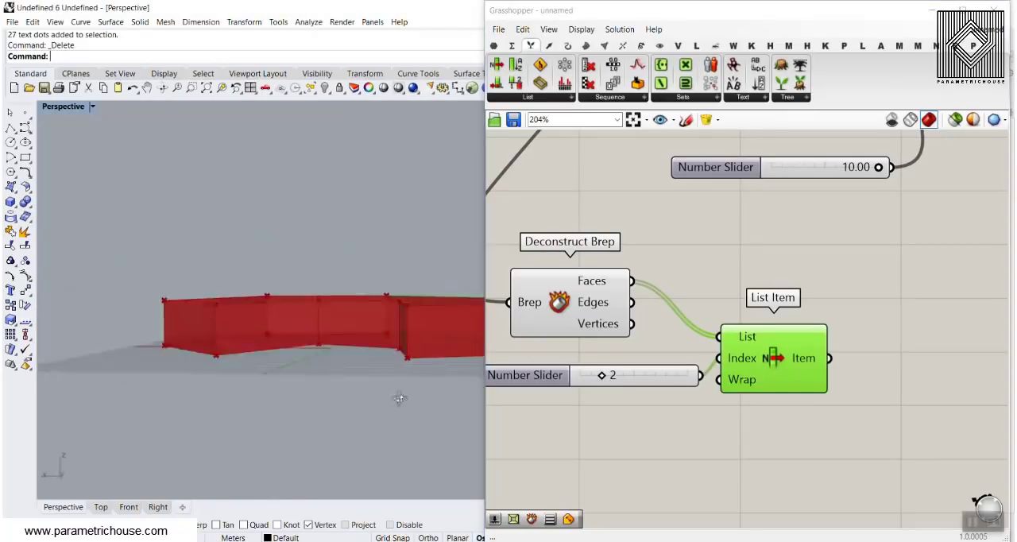
{"action": "right_click_drag", "start_coordinate": [214, 151], "coordinate": [351, 148]}
{"action": "scroll", "coordinate": [274, 311], "scroll_direction": "down", "scroll_amount": 4}
{"action": "scroll", "coordinate": [350, 148], "scroll_direction": "down", "scroll_amount": 4}
{"action": "right_click_drag", "start_coordinate": [334, 247], "coordinate": [343, 282]}
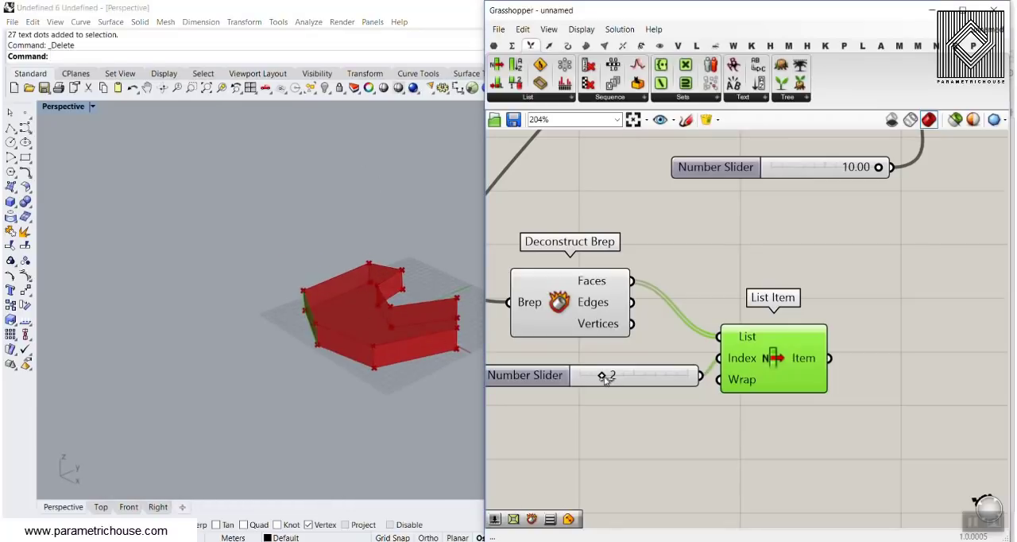
{"action": "left_click_drag", "start_coordinate": [603, 375], "coordinate": [697, 371]}
{"action": "right_click_drag", "start_coordinate": [379, 306], "coordinate": [200, 250]}
{"action": "scroll", "coordinate": [277, 268], "scroll_direction": "up", "scroll_amount": 6}
{"action": "scroll", "coordinate": [199, 291], "scroll_direction": "up", "scroll_amount": 4}
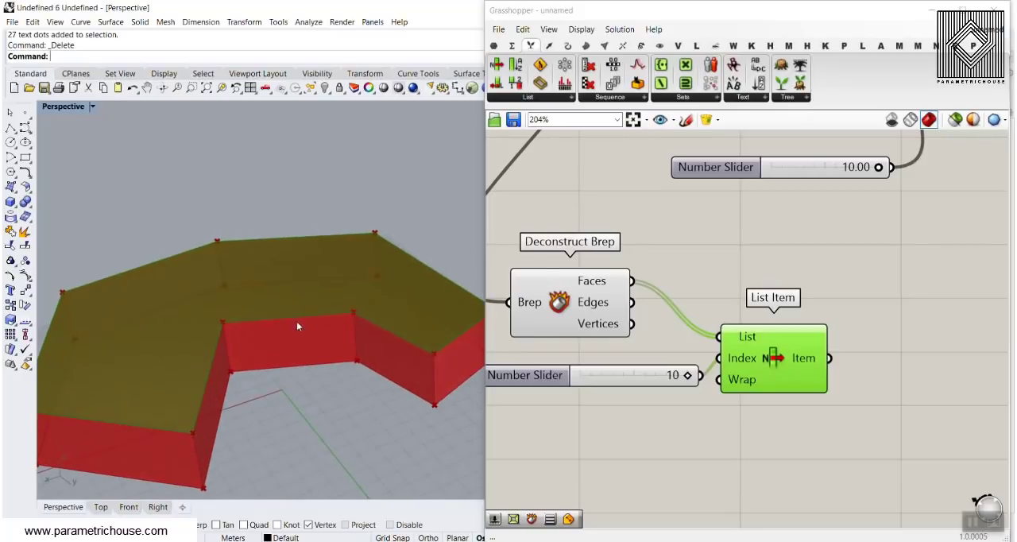
Add a second Deconstruct Brep component and connect List Item's Item output to its Brep input.
{"action": "right_click_drag", "start_coordinate": [829, 293], "coordinate": [783, 265]}
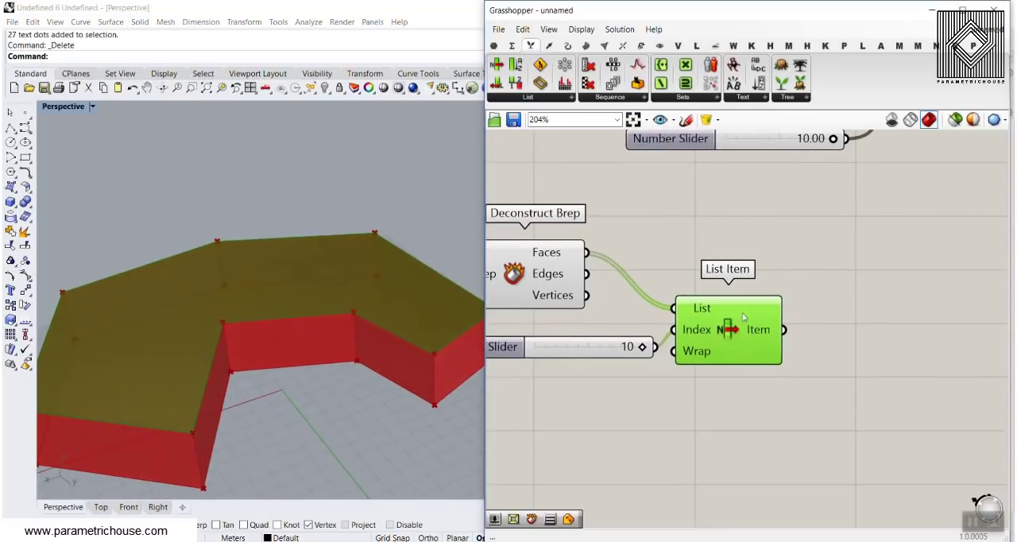
{"action": "scroll", "coordinate": [599, 283], "scroll_direction": "down", "scroll_amount": 3}
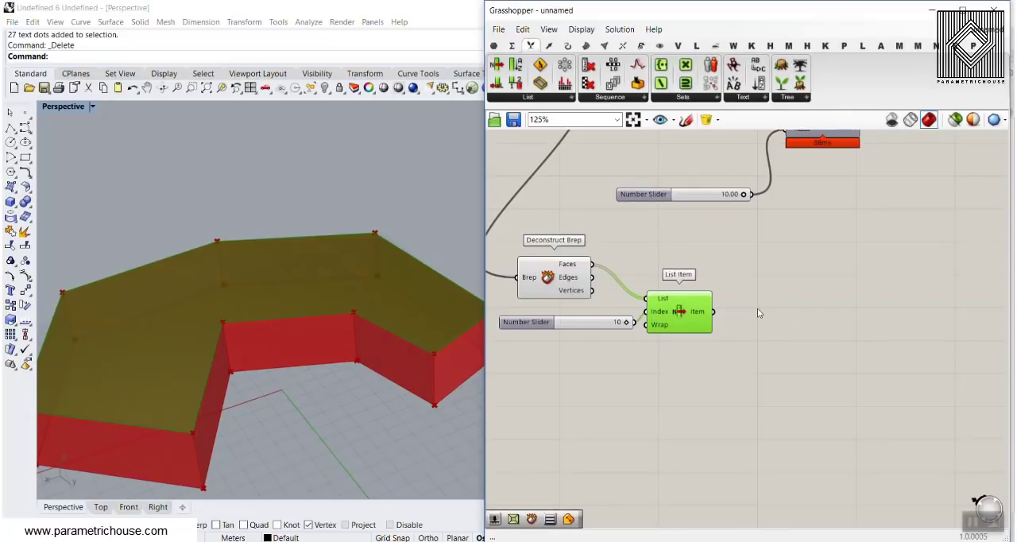
{"action": "right_click_drag", "start_coordinate": [801, 246], "coordinate": [793, 329]}
{"action": "mouse_move", "coordinate": [793, 200]}
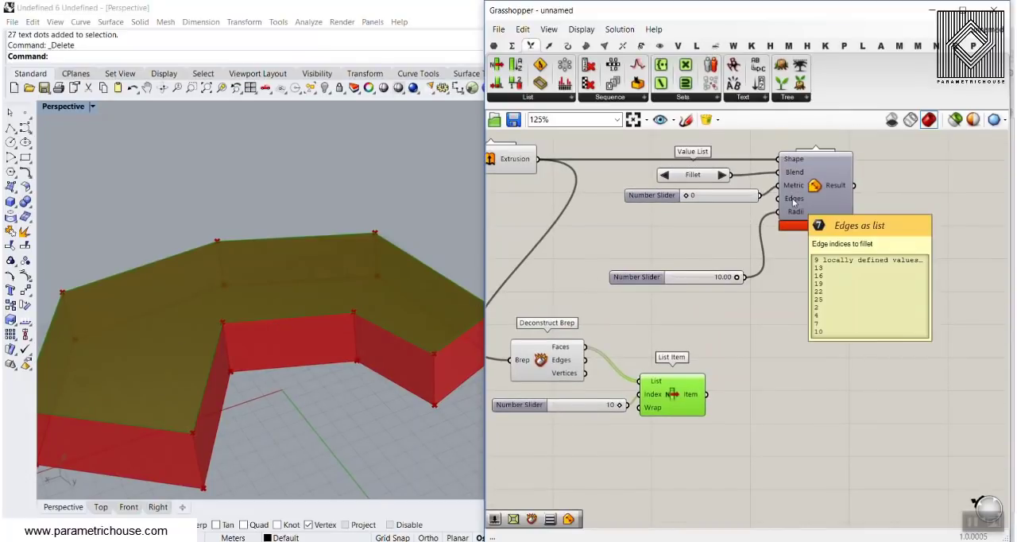
{"action": "right_click_drag", "start_coordinate": [446, 435], "coordinate": [345, 385]}
{"action": "right_click_drag", "start_coordinate": [733, 410], "coordinate": [698, 332]}
{"action": "scroll", "coordinate": [699, 330], "scroll_direction": "up", "scroll_amount": 4}
{"action": "left_click", "coordinate": [585, 46]}
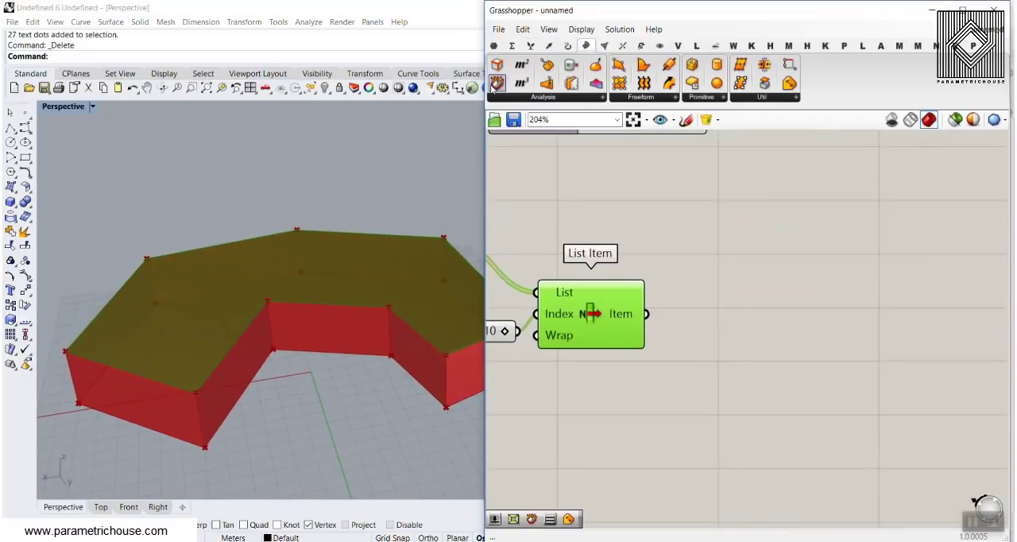
{"action": "left_click_drag", "start_coordinate": [497, 83], "coordinate": [729, 380]}
{"action": "left_click_drag", "start_coordinate": [656, 335], "coordinate": [667, 379]}
{"action": "right_click_drag", "start_coordinate": [704, 399], "coordinate": [655, 331]}
{"action": "left_click_drag", "start_coordinate": [655, 331], "coordinate": [683, 383]}
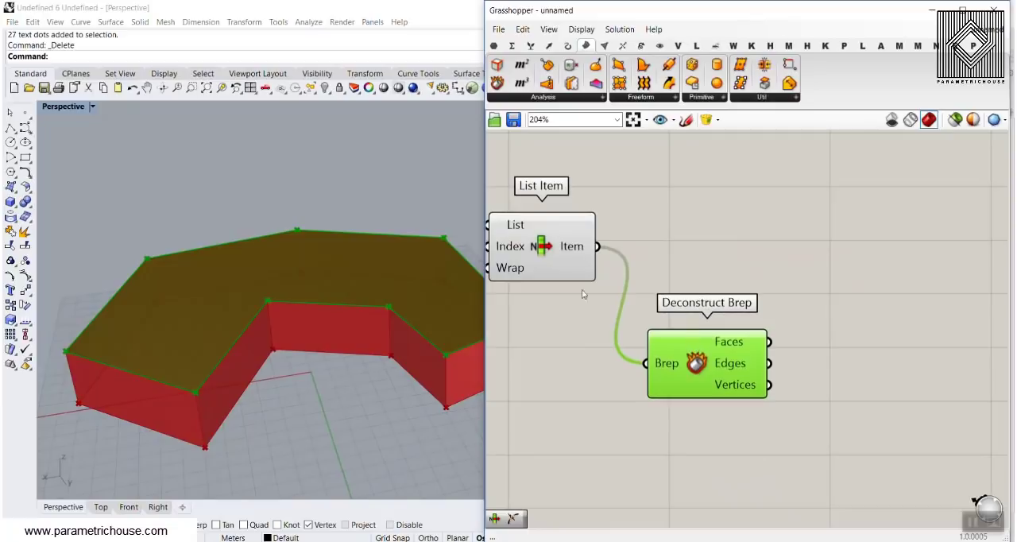
{"action": "left_click", "coordinate": [535, 247]}
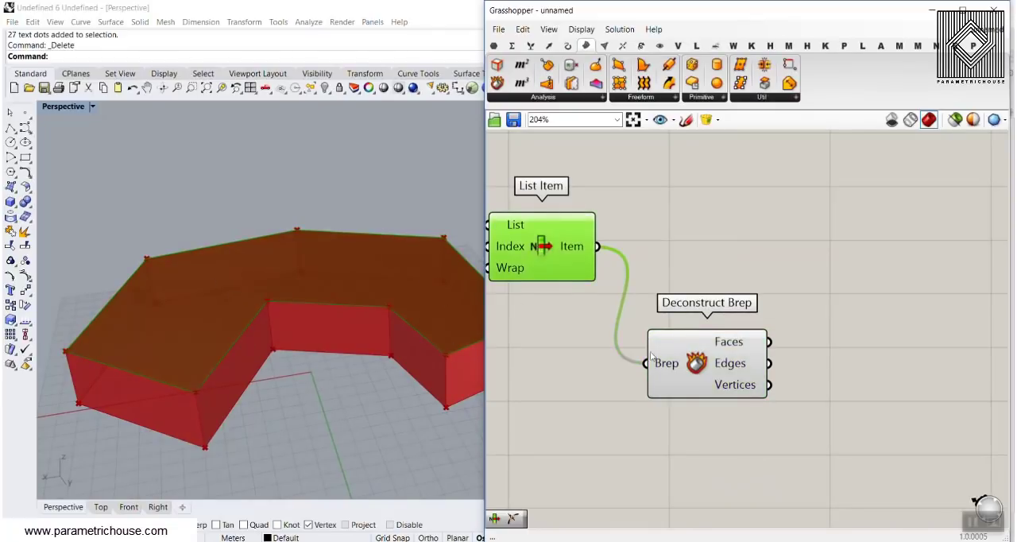
Add a Point On Curve component at 0.500 and connect the second Deconstruct Brep's Edges output to it.
{"action": "right_click_drag", "start_coordinate": [787, 340], "coordinate": [737, 314]}
{"action": "left_click", "coordinate": [570, 47]}
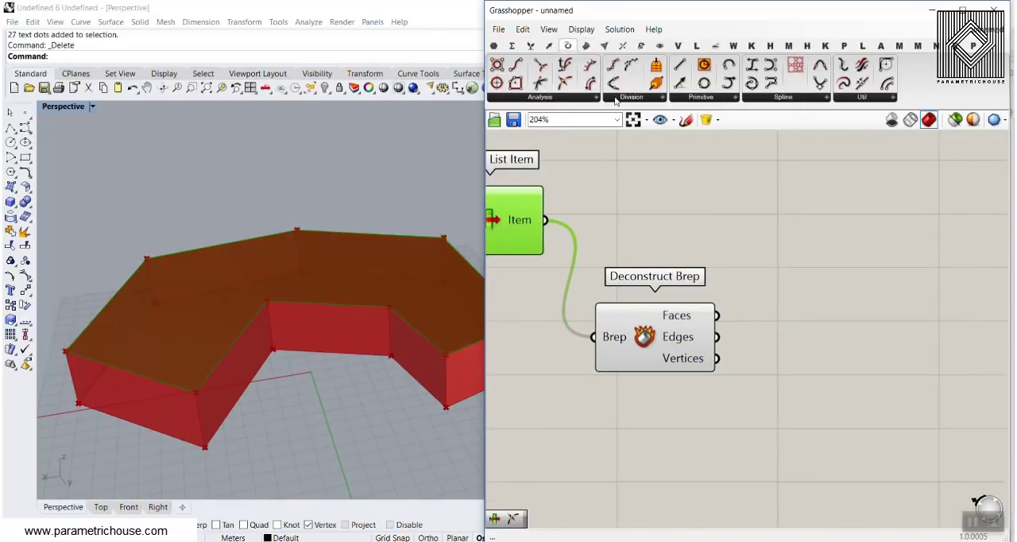
{"action": "left_click_drag", "start_coordinate": [565, 83], "coordinate": [830, 355]}
{"action": "left_click_drag", "start_coordinate": [716, 337], "coordinate": [764, 355]}
{"action": "left_click_drag", "start_coordinate": [808, 363], "coordinate": [797, 347]}
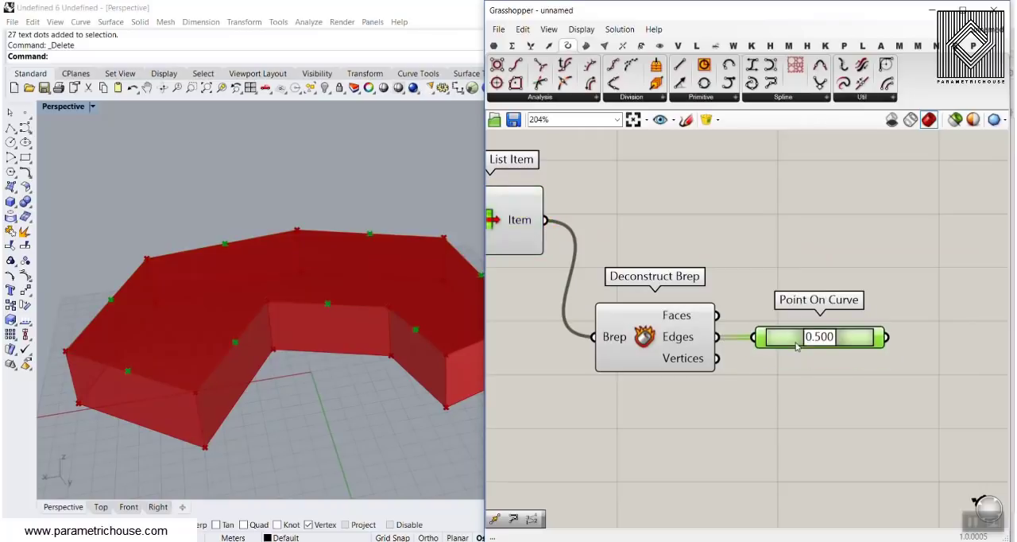
{"action": "key", "text": "ctrl+c"}
{"action": "key", "text": "ctrl+v"}
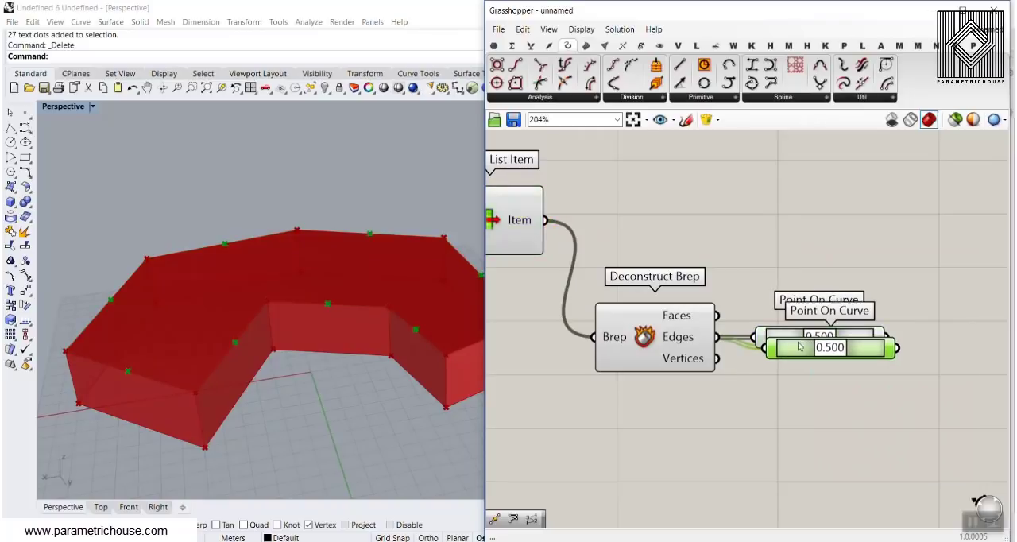
{"action": "key", "text": "Delete"}
Add another Point On Curve component at 0.500 and connect the first Deconstruct Brep's Edges output to it.
{"action": "scroll", "coordinate": [729, 254], "scroll_direction": "down", "scroll_amount": 2}
{"action": "right_click_drag", "start_coordinate": [728, 254], "coordinate": [825, 325]}
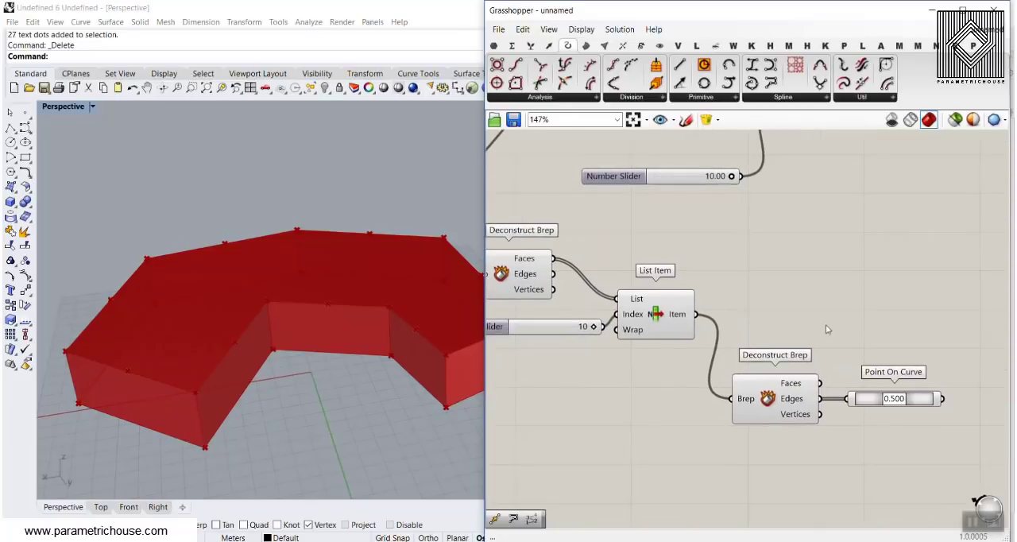
{"action": "left_click", "coordinate": [563, 82]}
{"action": "scroll", "coordinate": [609, 263], "scroll_direction": "up", "scroll_amount": 1}
{"action": "left_click", "coordinate": [646, 256]}
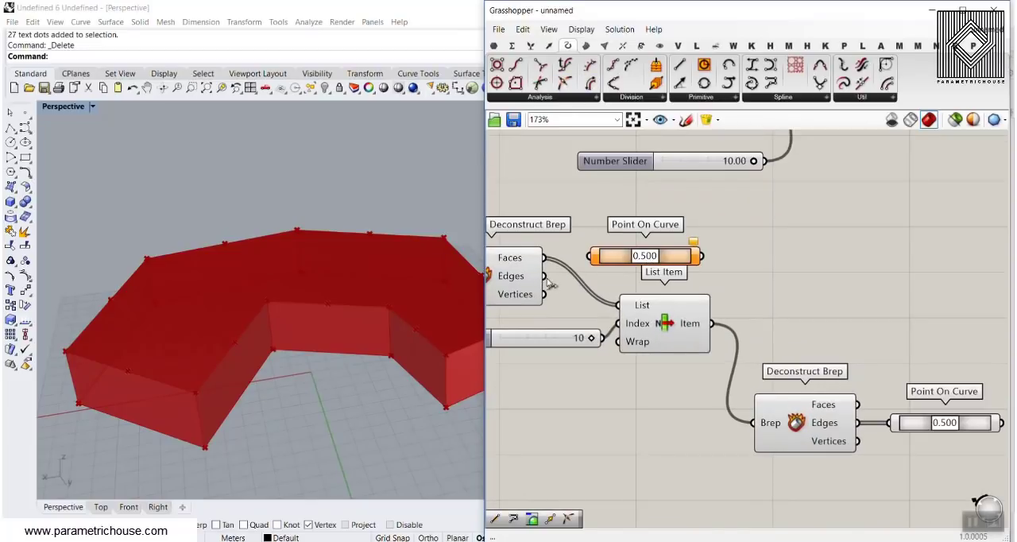
{"action": "left_click_drag", "start_coordinate": [545, 275], "coordinate": [589, 255]}
{"action": "right_click_drag", "start_coordinate": [262, 317], "coordinate": [249, 399]}
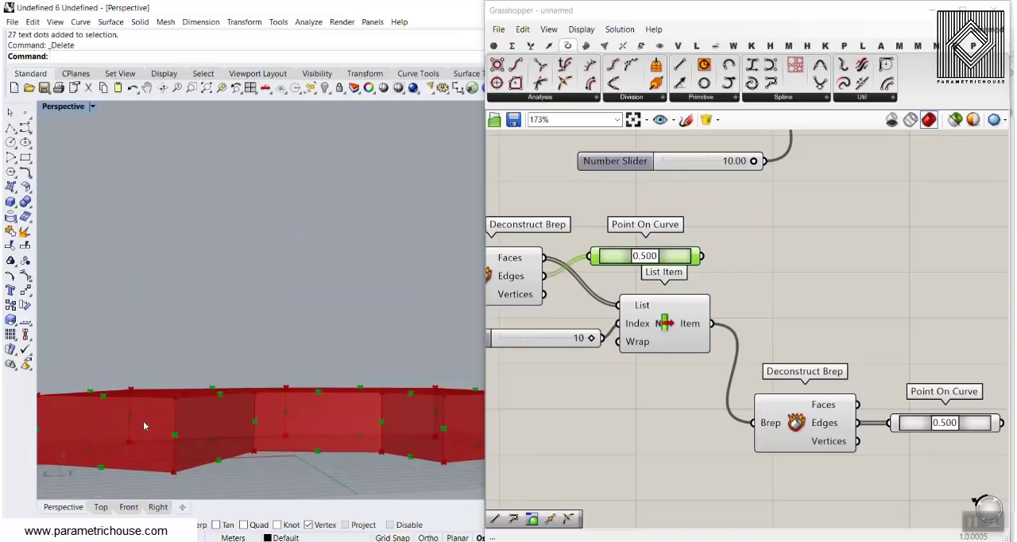
Line up the all-edges Point On Curve above the top-face one and select each to compare their midpoints.
{"action": "right_click_drag", "start_coordinate": [737, 257], "coordinate": [619, 338]}
{"action": "scroll", "coordinate": [572, 306], "scroll_direction": "down", "scroll_amount": 3}
{"action": "left_click_drag", "start_coordinate": [566, 320], "coordinate": [752, 331]}
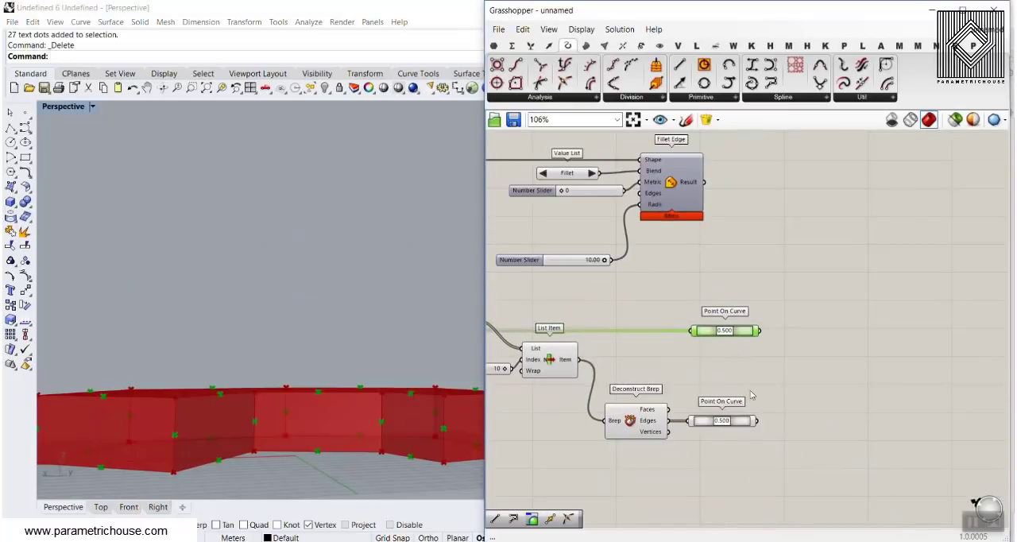
{"action": "left_click_drag", "start_coordinate": [744, 425], "coordinate": [758, 425]}
{"action": "right_click_drag", "start_coordinate": [354, 445], "coordinate": [383, 366]}
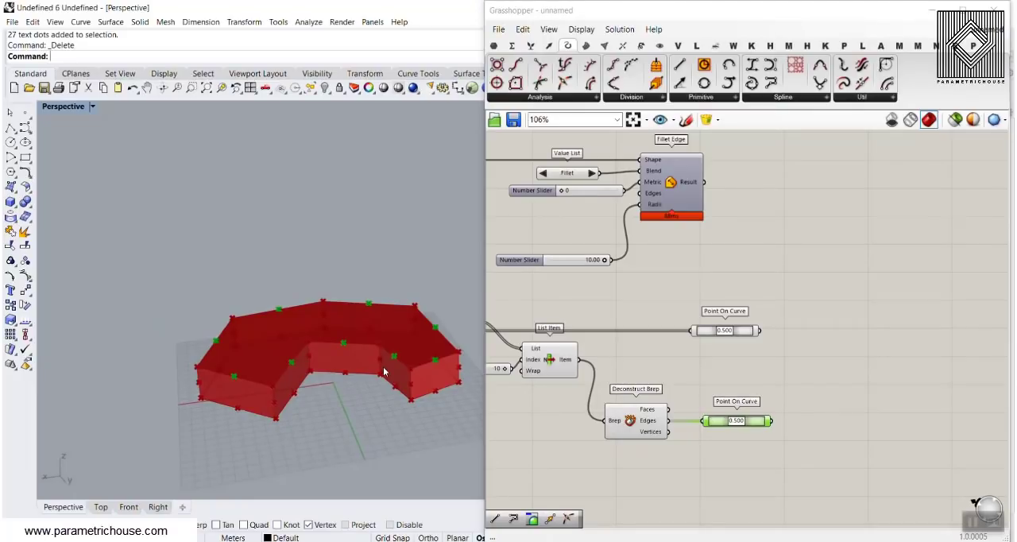
{"action": "left_click", "coordinate": [739, 336]}
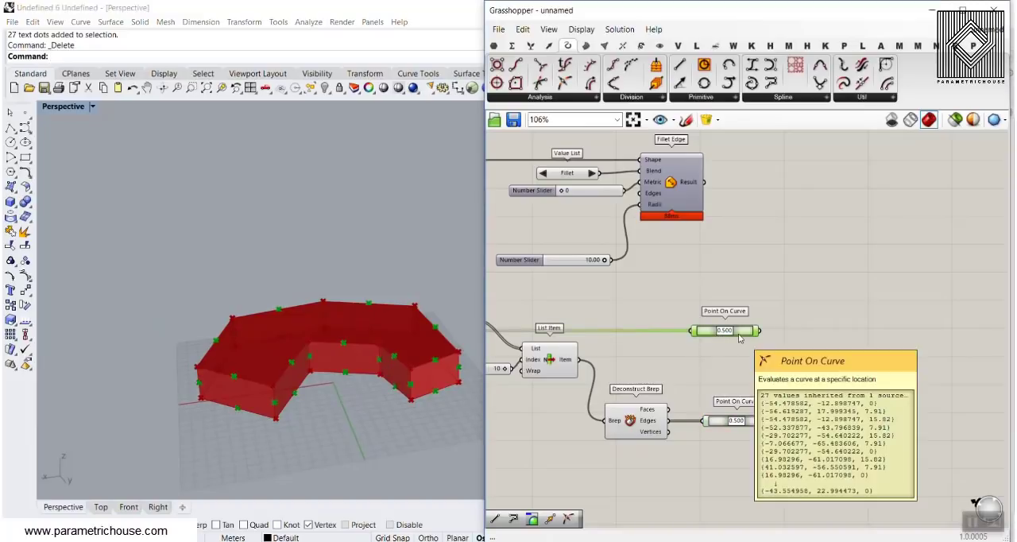
{"action": "left_click", "coordinate": [743, 427]}
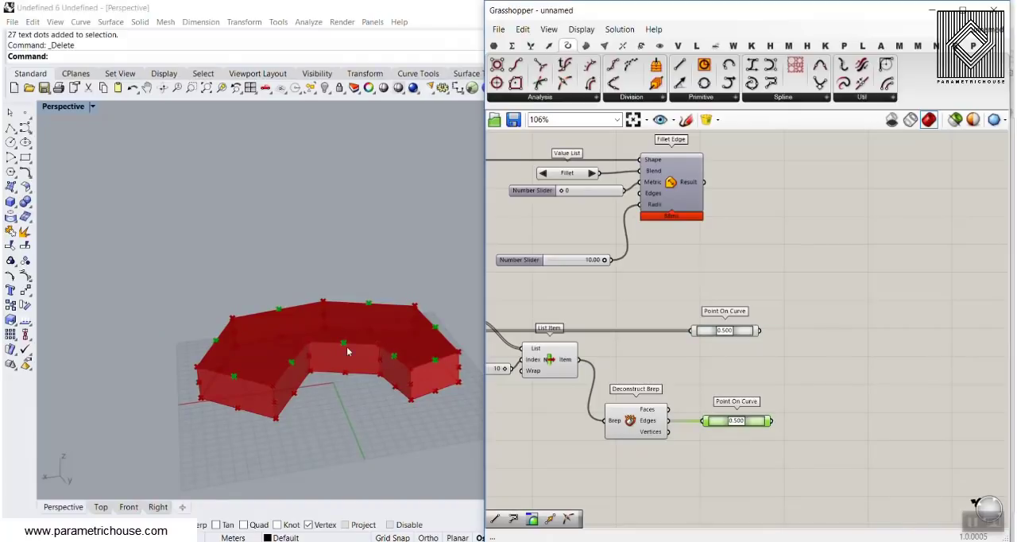
Add a Member Index component beside the two Point On Curve components.
{"action": "scroll", "coordinate": [775, 340], "scroll_direction": "up", "scroll_amount": 2}
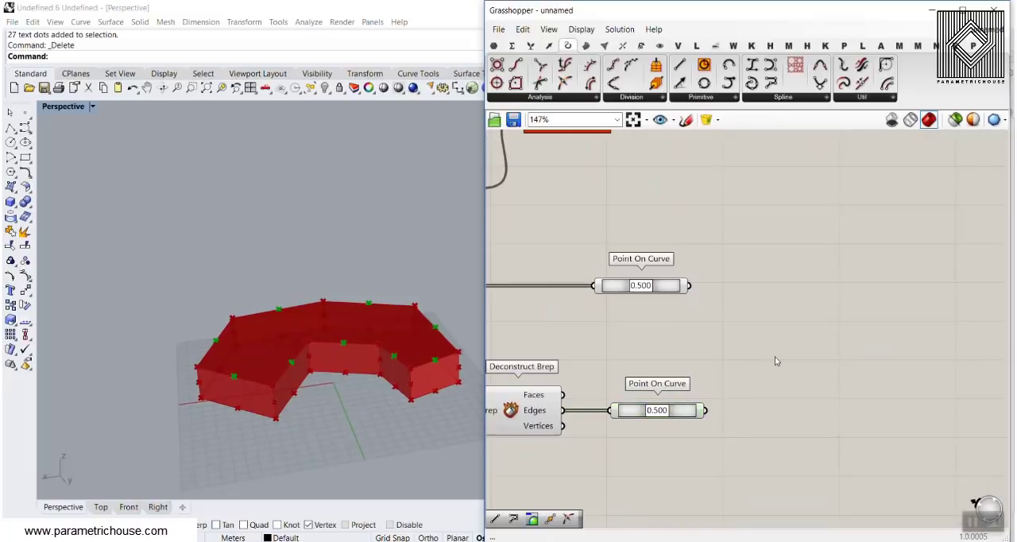
{"action": "double_click", "coordinate": [775, 356]}
{"action": "type", "text": "memb"}
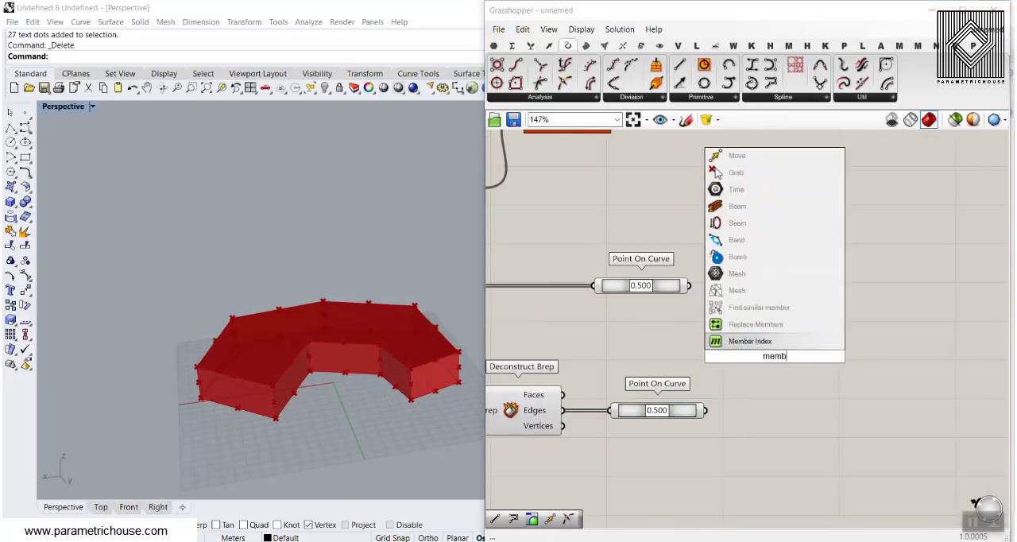
{"action": "key", "text": "Return"}
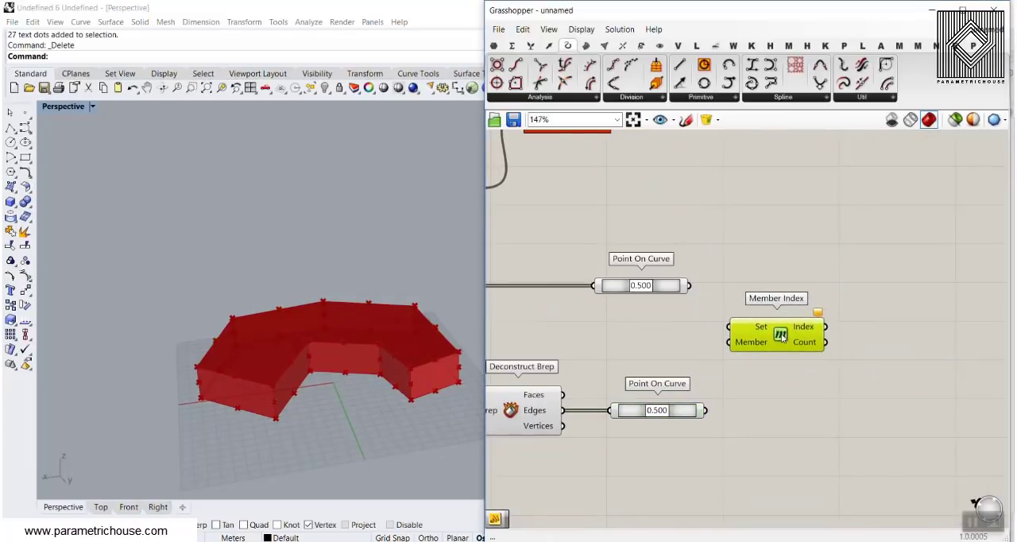
{"action": "left_click", "coordinate": [531, 45]}
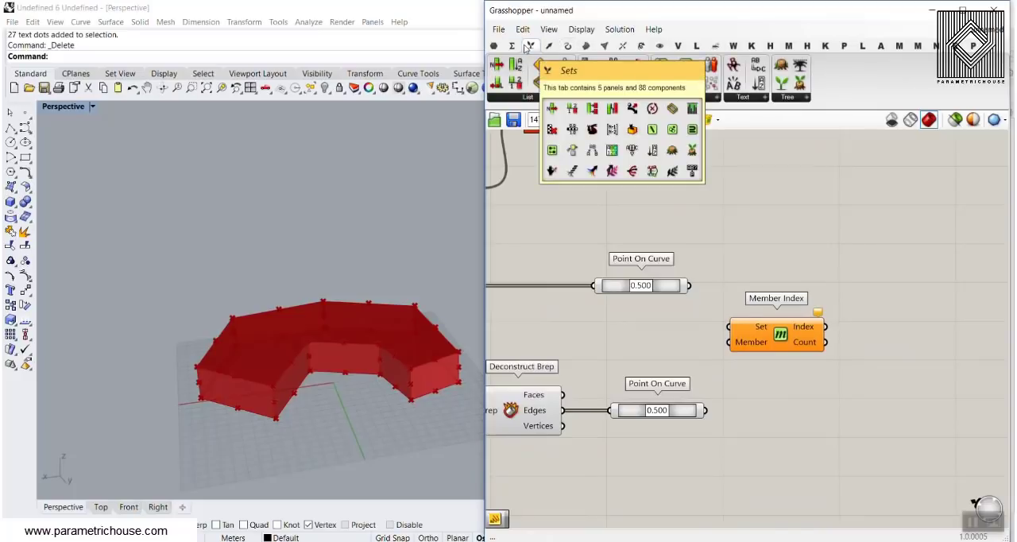
{"action": "left_click", "coordinate": [707, 97]}
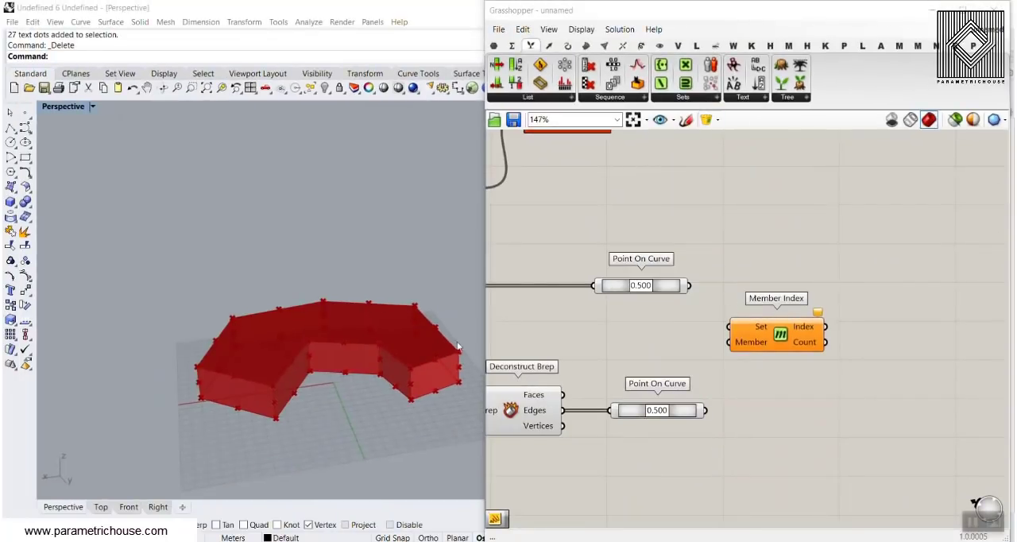
Extract Fillet Edge's Edges input as a separate parameter and place it just above the radius slider.
{"action": "right_click_drag", "start_coordinate": [758, 226], "coordinate": [815, 382]}
{"action": "right_click", "coordinate": [595, 249]}
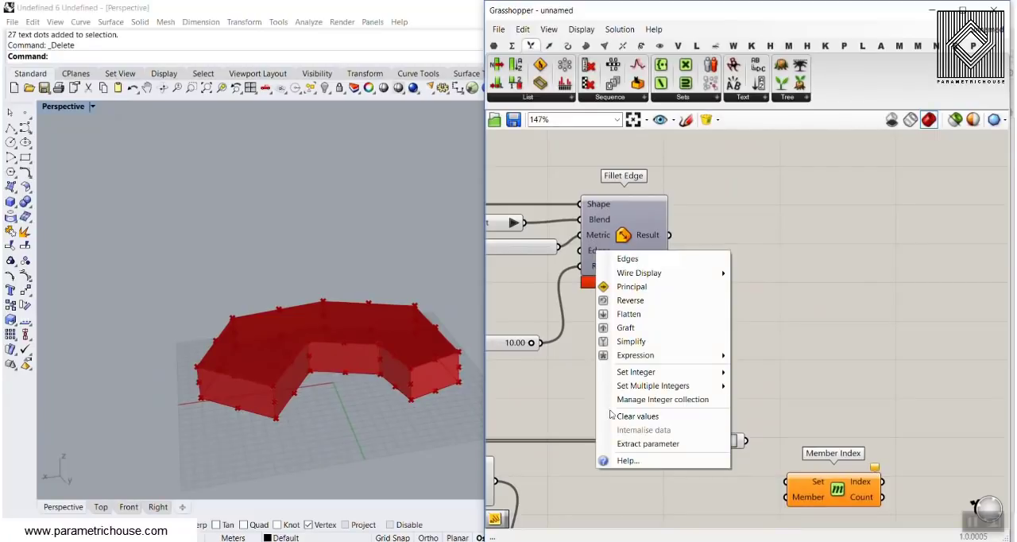
{"action": "left_click", "coordinate": [639, 442]}
{"action": "left_click_drag", "start_coordinate": [526, 260], "coordinate": [520, 316]}
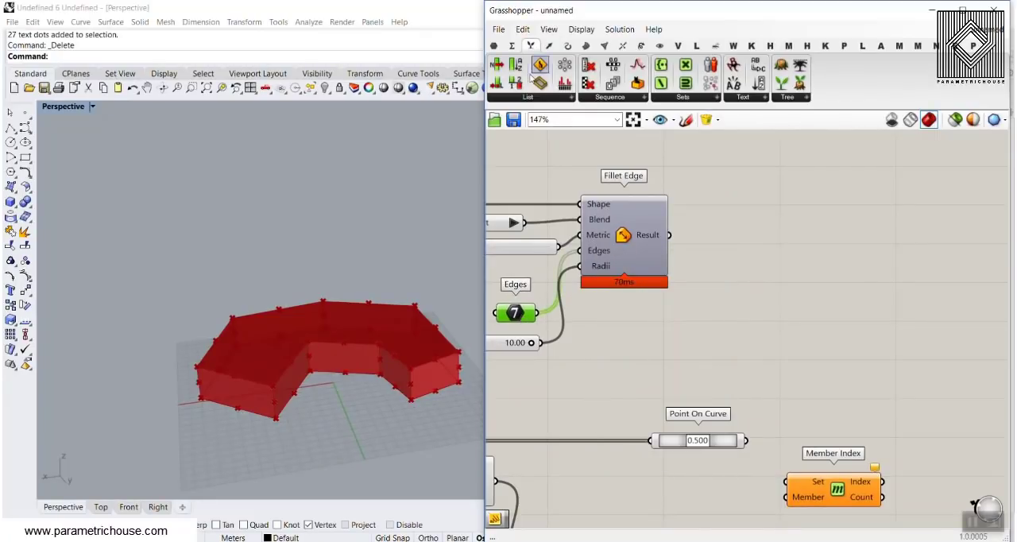
Add a Panel connected to the extracted Edges parameter, enlarge it to show every index, and move it clear of Fillet Edge.
{"action": "left_click", "coordinate": [493, 45]}
{"action": "left_click_drag", "start_coordinate": [687, 144], "coordinate": [711, 306]}
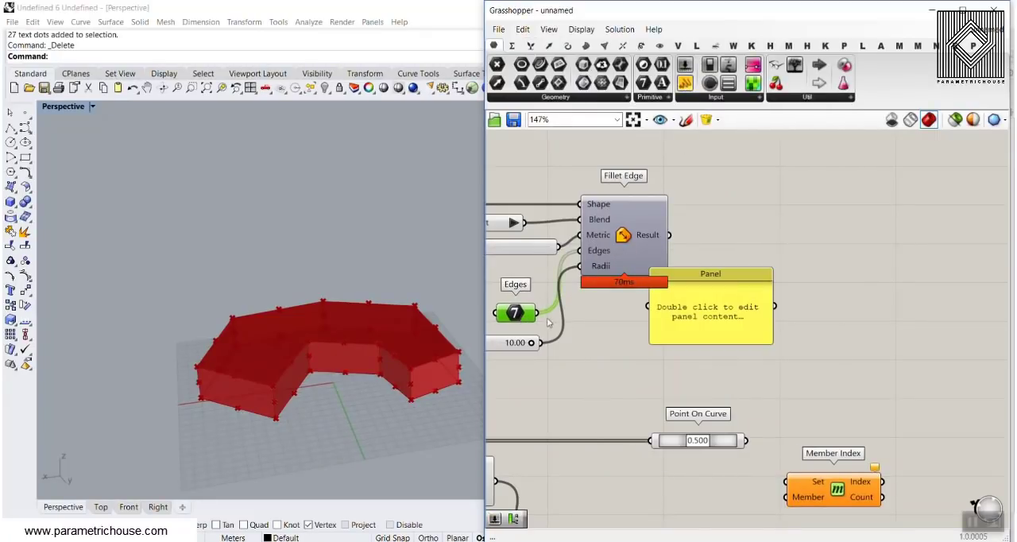
{"action": "left_click_drag", "start_coordinate": [537, 312], "coordinate": [650, 305]}
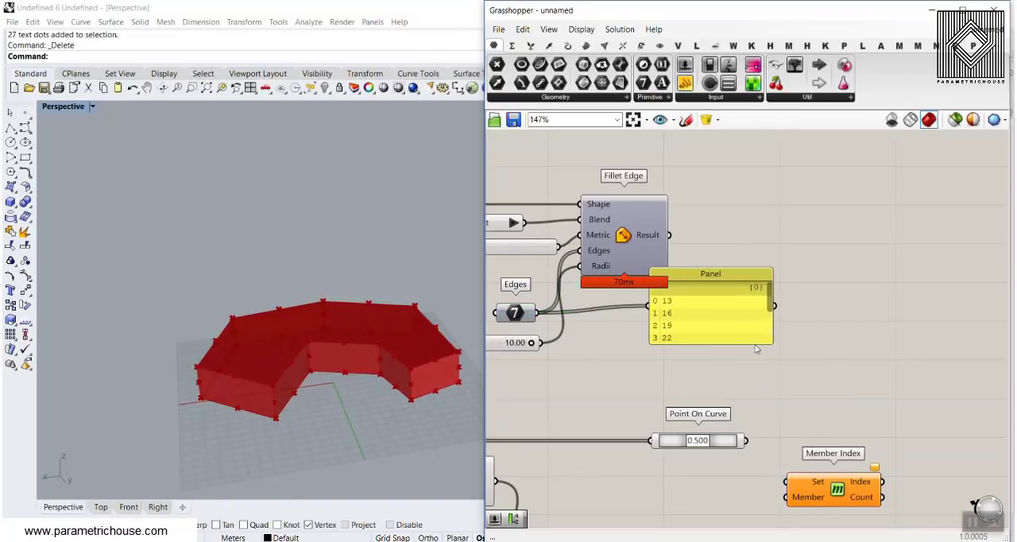
{"action": "left_click_drag", "start_coordinate": [755, 347], "coordinate": [769, 452]}
{"action": "left_click_drag", "start_coordinate": [731, 377], "coordinate": [892, 360]}
{"action": "scroll", "coordinate": [891, 360], "scroll_direction": "up", "scroll_amount": 3}
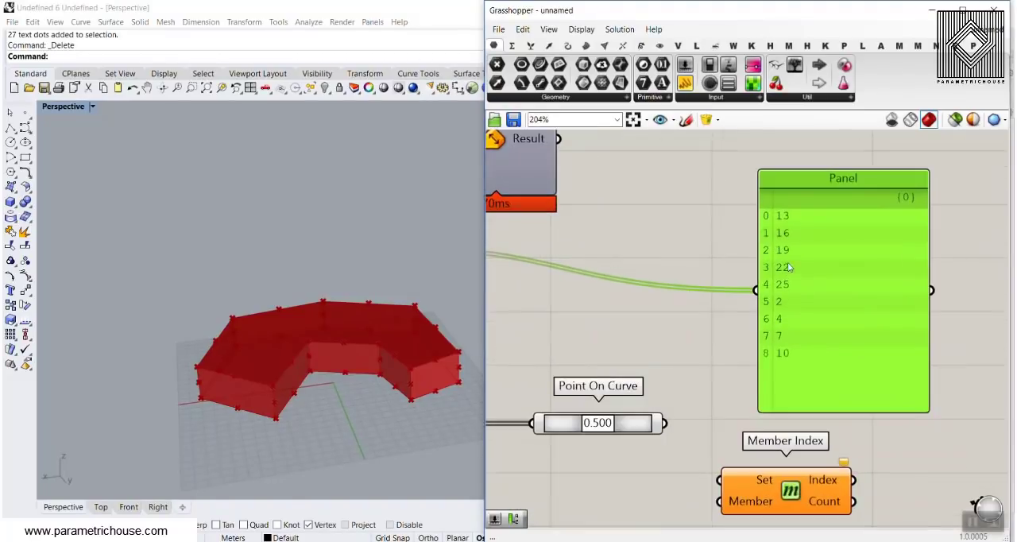
{"action": "right_click_drag", "start_coordinate": [795, 377], "coordinate": [791, 255]}
{"action": "scroll", "coordinate": [791, 255], "scroll_direction": "down", "scroll_amount": 3}
{"action": "scroll", "coordinate": [760, 348], "scroll_direction": "up", "scroll_amount": 3}
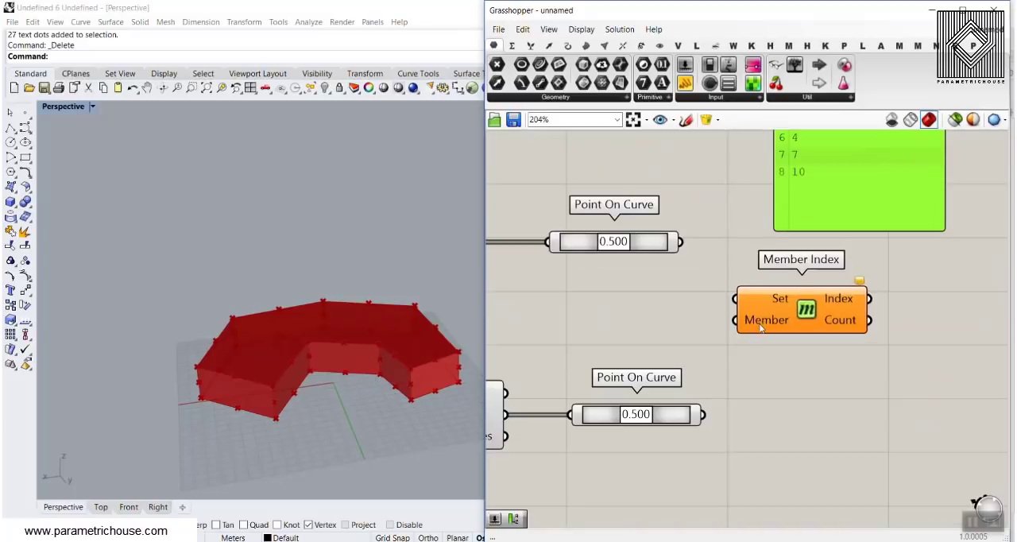
Wire the all-edges Point On Curve into Member Index's Set input and the top-face Point On Curve into its Member input.
{"action": "left_click_drag", "start_coordinate": [781, 316], "coordinate": [797, 343]}
{"action": "left_click", "coordinate": [664, 306]}
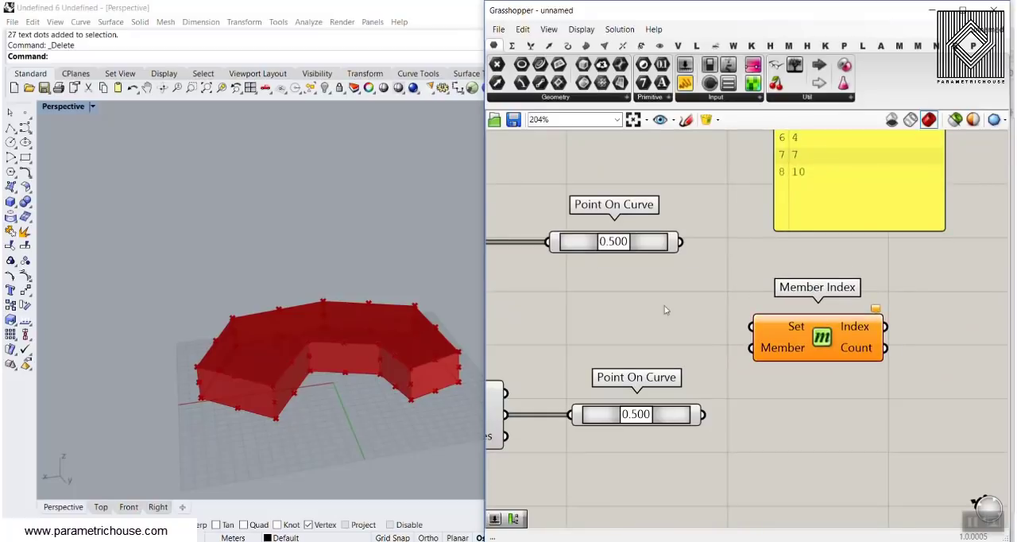
{"action": "left_click", "coordinate": [638, 242]}
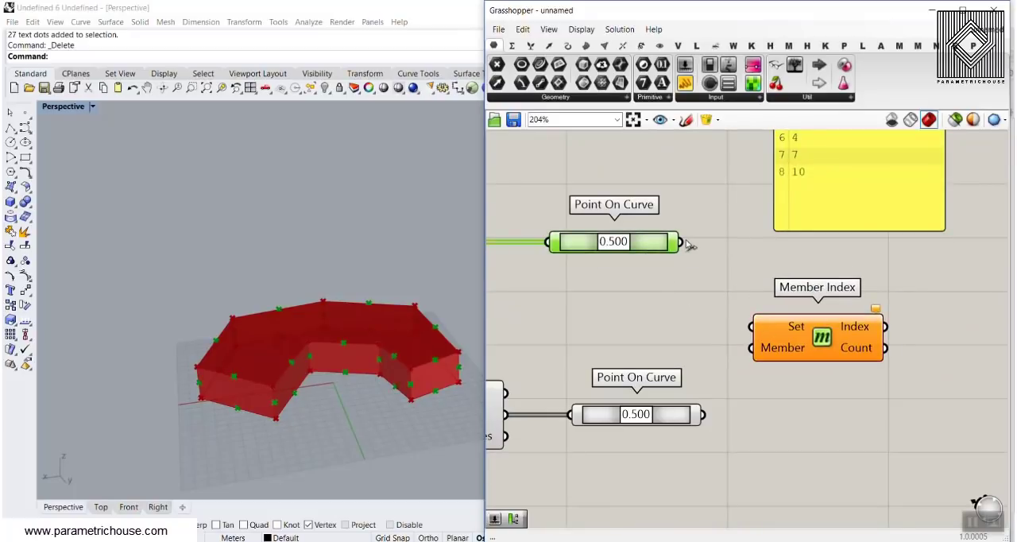
{"action": "left_click_drag", "start_coordinate": [685, 243], "coordinate": [753, 326]}
{"action": "left_click", "coordinate": [718, 379]}
{"action": "right_click_drag", "start_coordinate": [718, 379], "coordinate": [695, 344]}
{"action": "left_click", "coordinate": [680, 383]}
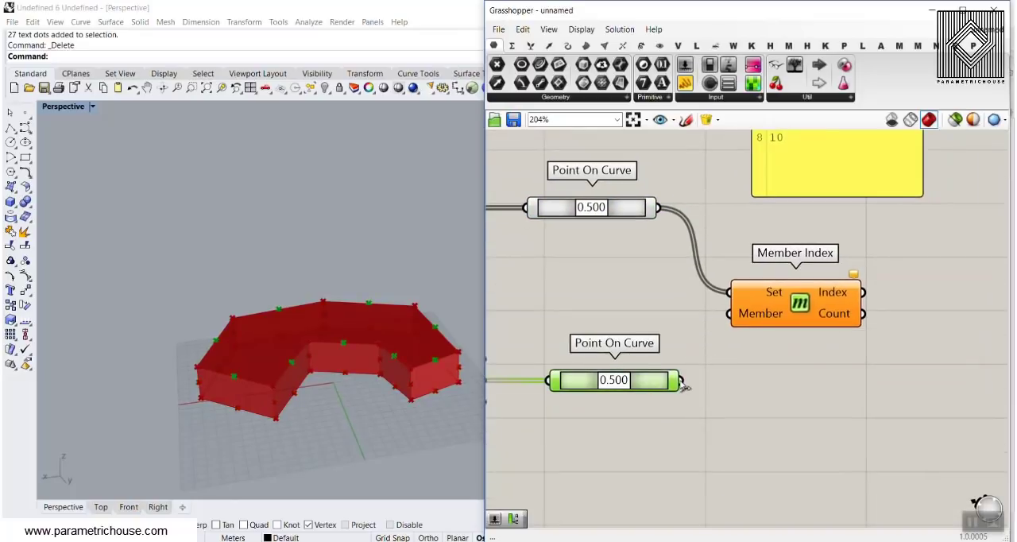
{"action": "left_click_drag", "start_coordinate": [677, 380], "coordinate": [730, 313]}
Duplicate the Panel, feed it from Member Index's Index output, enlarge it to show every index, and place it beside the original.
{"action": "scroll", "coordinate": [732, 334], "scroll_direction": "down", "scroll_amount": 3}
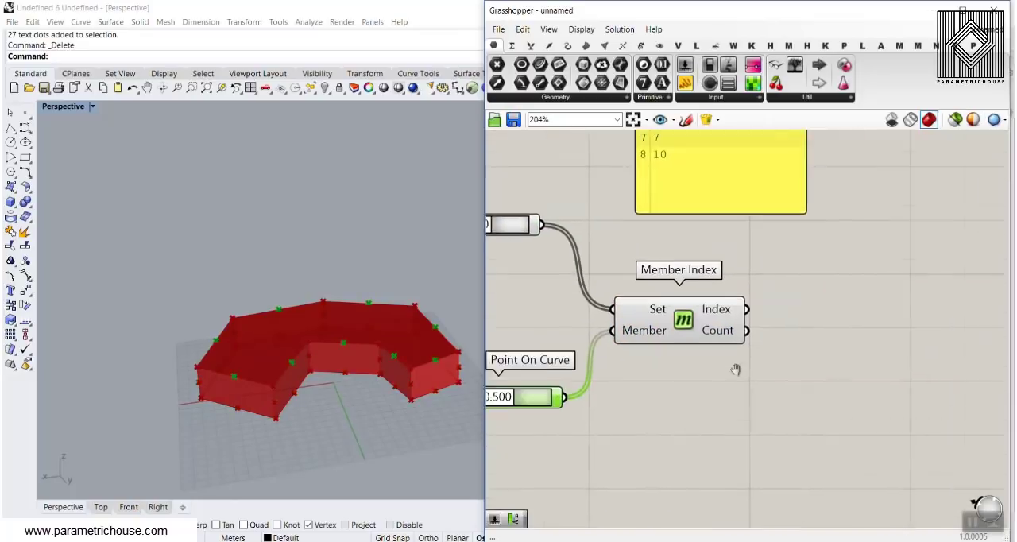
{"action": "left_click", "coordinate": [729, 206]}
{"action": "left_click_drag", "start_coordinate": [739, 237], "coordinate": [827, 368], "text": "alt"}
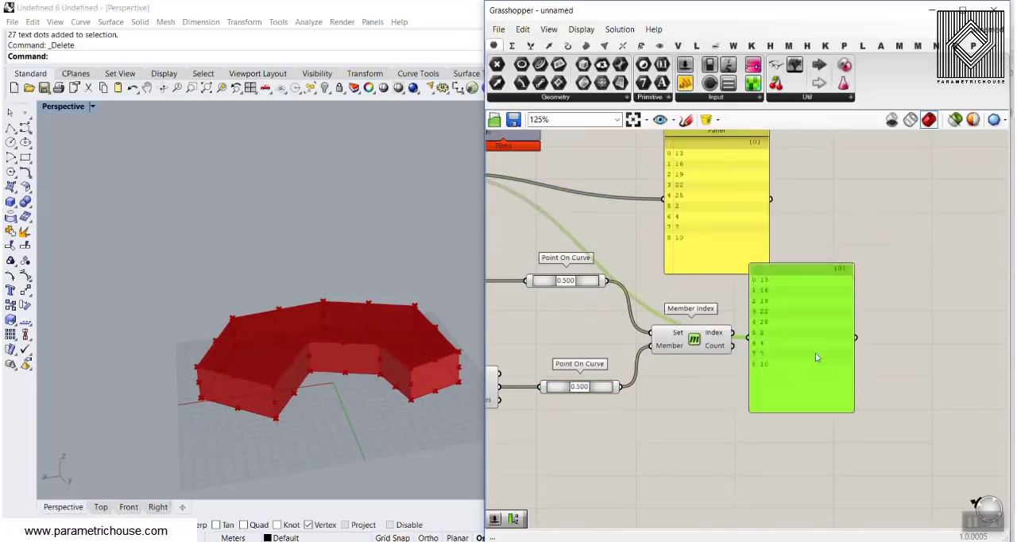
{"action": "scroll", "coordinate": [766, 349], "scroll_direction": "up", "scroll_amount": 3}
{"action": "left_click_drag", "start_coordinate": [726, 329], "coordinate": [750, 334]}
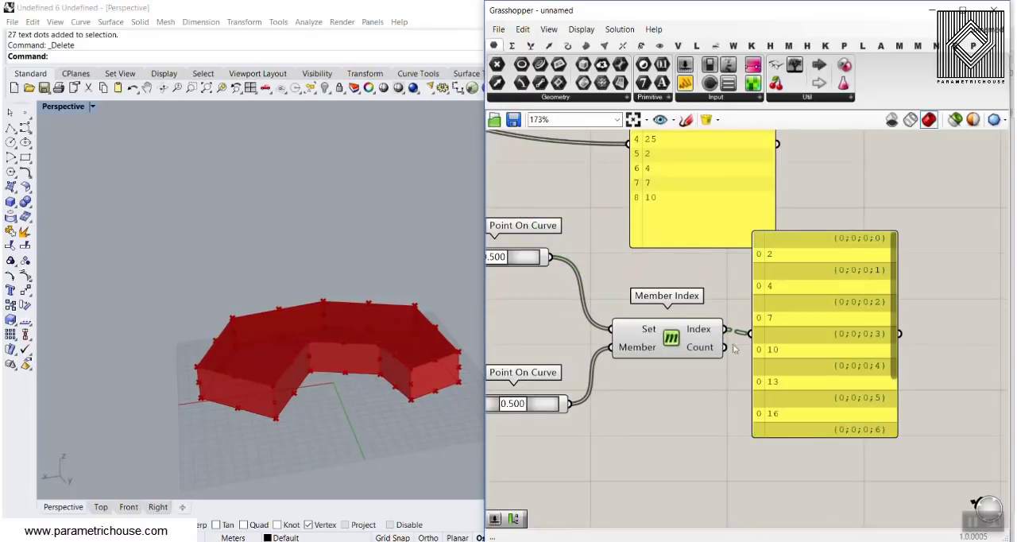
{"action": "left_click_drag", "start_coordinate": [829, 437], "coordinate": [829, 510]}
{"action": "right_click_drag", "start_coordinate": [844, 415], "coordinate": [819, 468]}
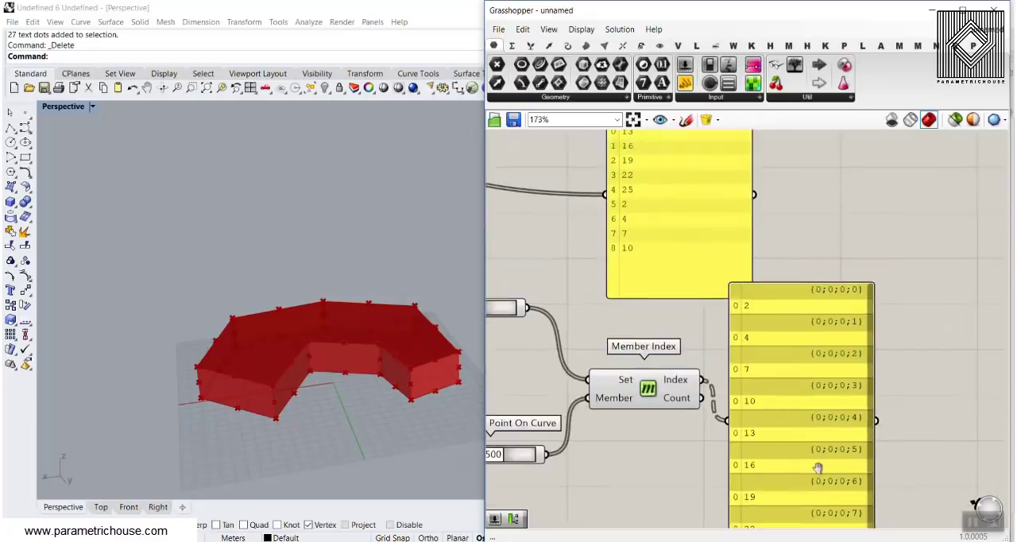
{"action": "scroll", "coordinate": [814, 464], "scroll_direction": "down", "scroll_amount": 2}
{"action": "left_click_drag", "start_coordinate": [811, 452], "coordinate": [858, 296]}
{"action": "left_click_drag", "start_coordinate": [862, 375], "coordinate": [862, 433]}
{"action": "scroll", "coordinate": [844, 231], "scroll_direction": "up", "scroll_amount": 1}
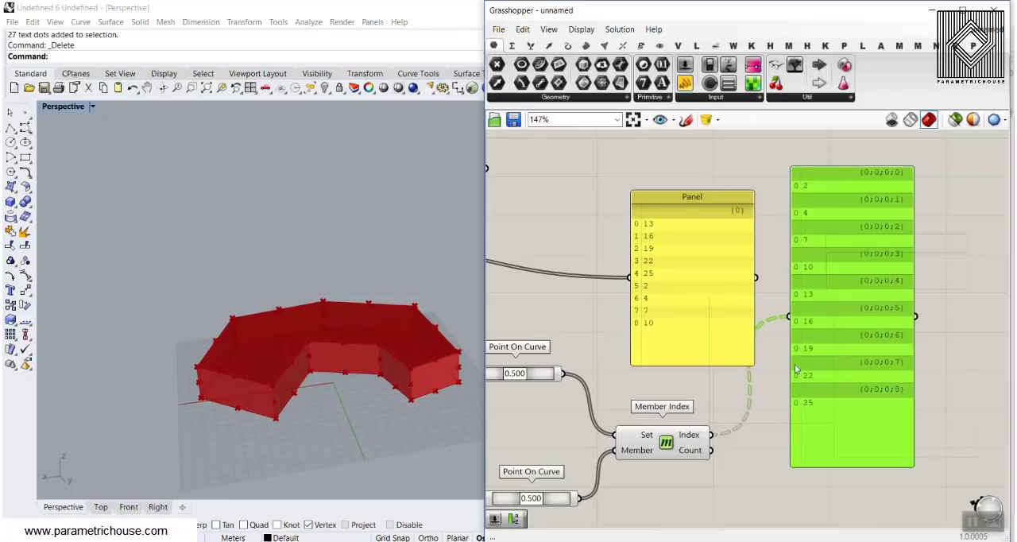
Flatten Member Index's Index output and delete the two comparison panels.
{"action": "right_click", "coordinate": [694, 435]}
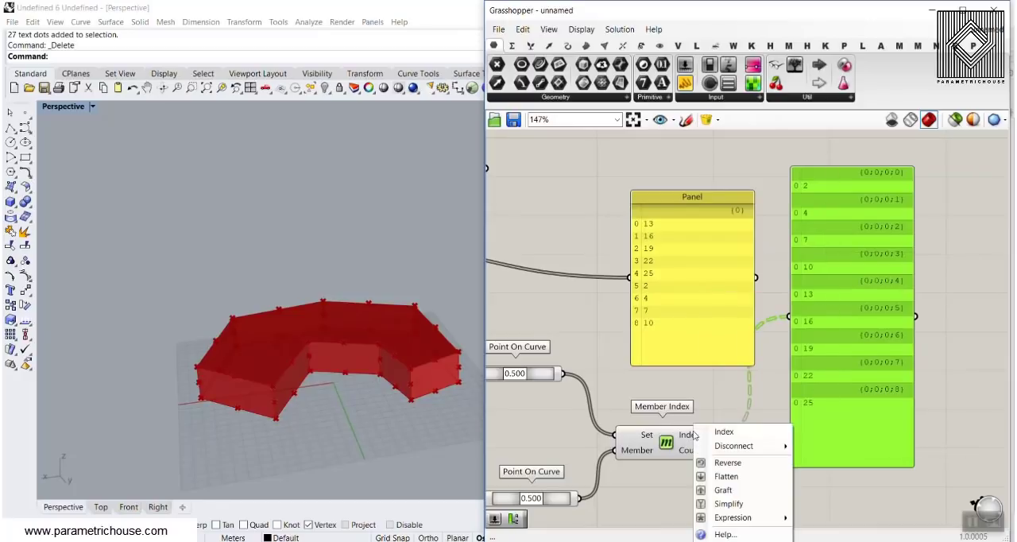
{"action": "left_click", "coordinate": [719, 474]}
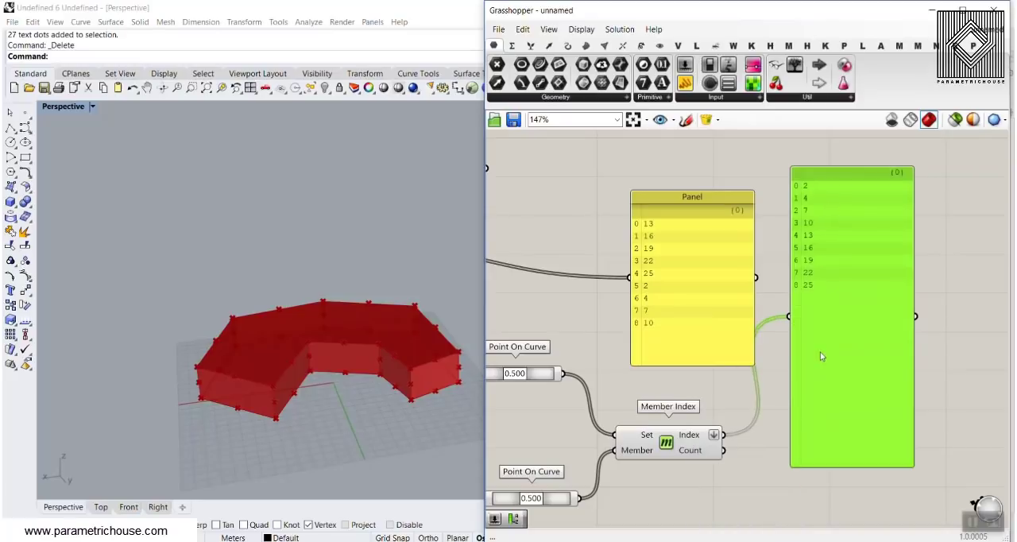
{"action": "left_click", "coordinate": [705, 286]}
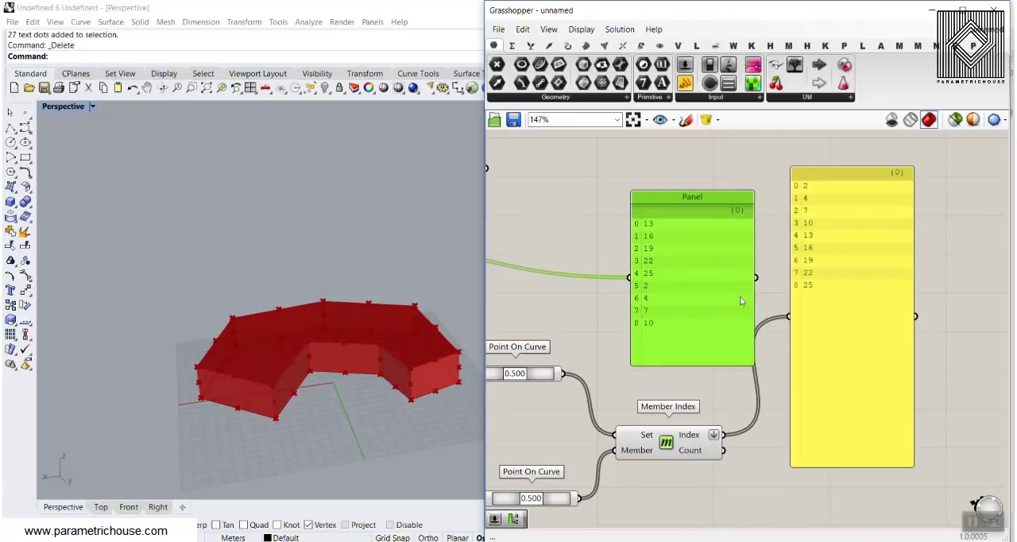
{"action": "key", "text": "Delete"}
{"action": "left_click", "coordinate": [796, 293]}
{"action": "key", "text": "Delete"}
Connect Member Index's Index output to Fillet Edge's Edges input and delete the extracted Edges parameter.
{"action": "scroll", "coordinate": [782, 441], "scroll_direction": "down", "scroll_amount": 5}
{"action": "mouse_move", "coordinate": [727, 434]}
{"action": "left_mouse_down"}
{"action": "mouse_move", "coordinate": [828, 432]}
{"action": "mouse_move", "coordinate": [627, 324]}
{"action": "mouse_move", "coordinate": [556, 347]}
{"action": "mouse_move", "coordinate": [591, 363]}
{"action": "left_mouse_up"}
{"action": "scroll", "coordinate": [627, 324], "scroll_direction": "up", "scroll_amount": 6}
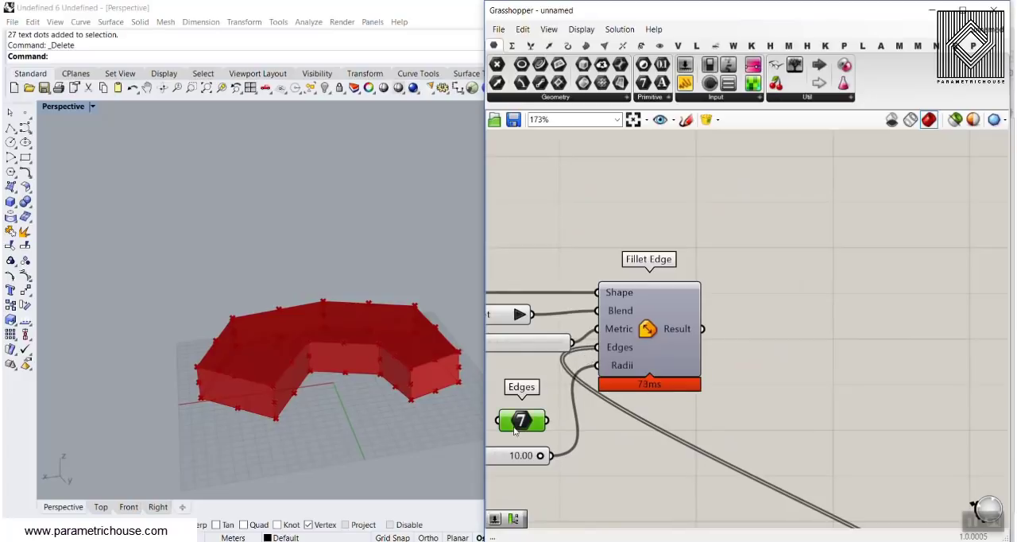
{"action": "key", "text": "Delete"}
Turn on Fillet Edge's preview and hide the preview of all other components.
{"action": "right_click", "coordinate": [649, 326]}
{"action": "left_click", "coordinate": [719, 348]}
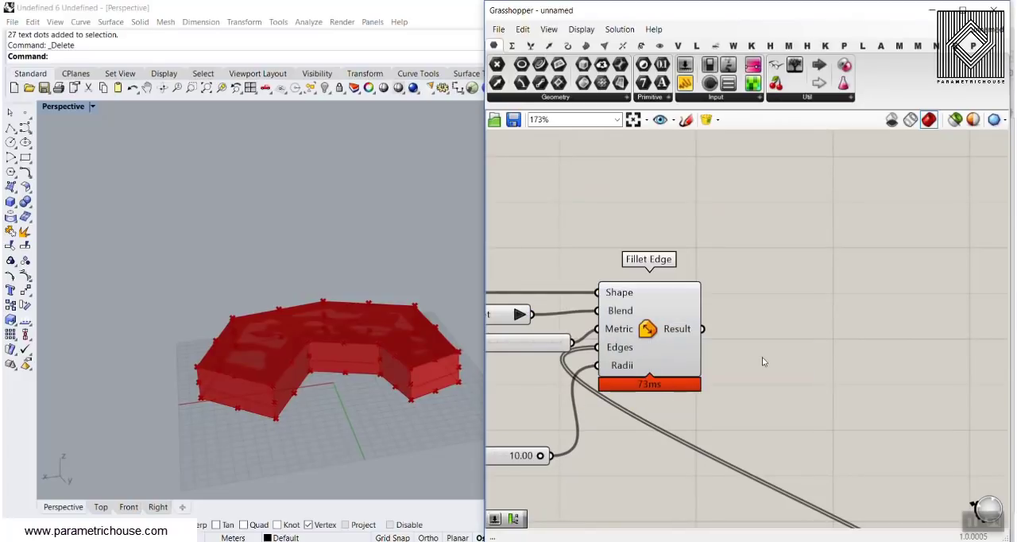
{"action": "scroll", "coordinate": [706, 326], "scroll_direction": "down", "scroll_amount": 5}
{"action": "scroll", "coordinate": [879, 284], "scroll_direction": "up", "scroll_amount": 3}
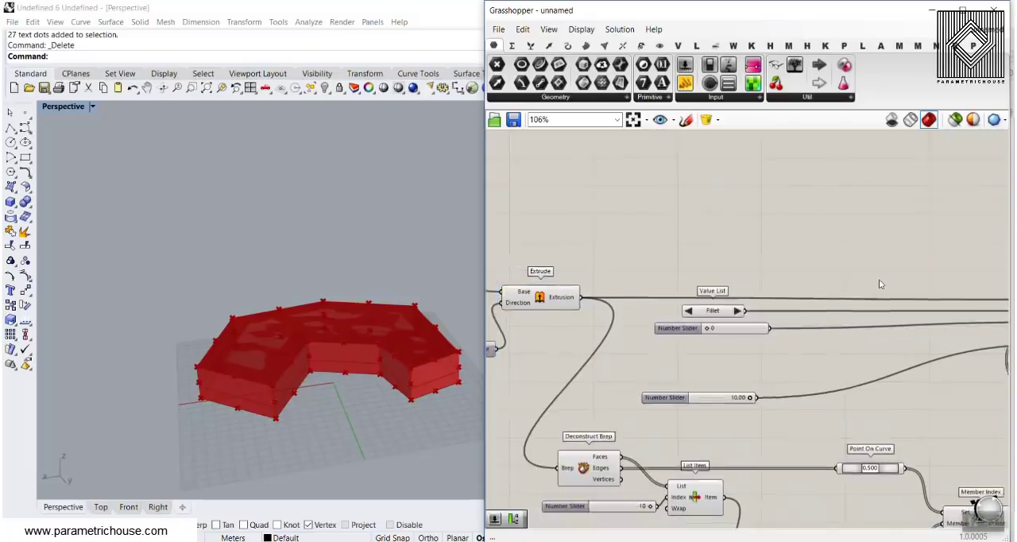
{"action": "scroll", "coordinate": [878, 283], "scroll_direction": "down", "scroll_amount": 4}
{"action": "left_click_drag", "start_coordinate": [919, 254], "coordinate": [580, 455]}
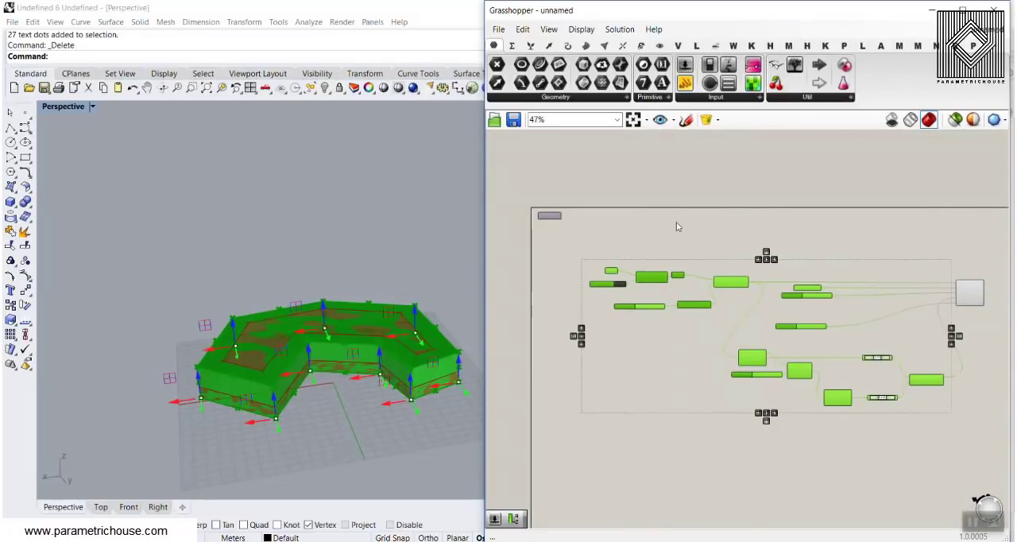
{"action": "right_click", "coordinate": [677, 226]}
{"action": "left_click", "coordinate": [712, 241]}
Set List Item's face index to 9 and lower the fillet radius to 0.75.
{"action": "scroll", "coordinate": [729, 305], "scroll_direction": "up", "scroll_amount": 4}
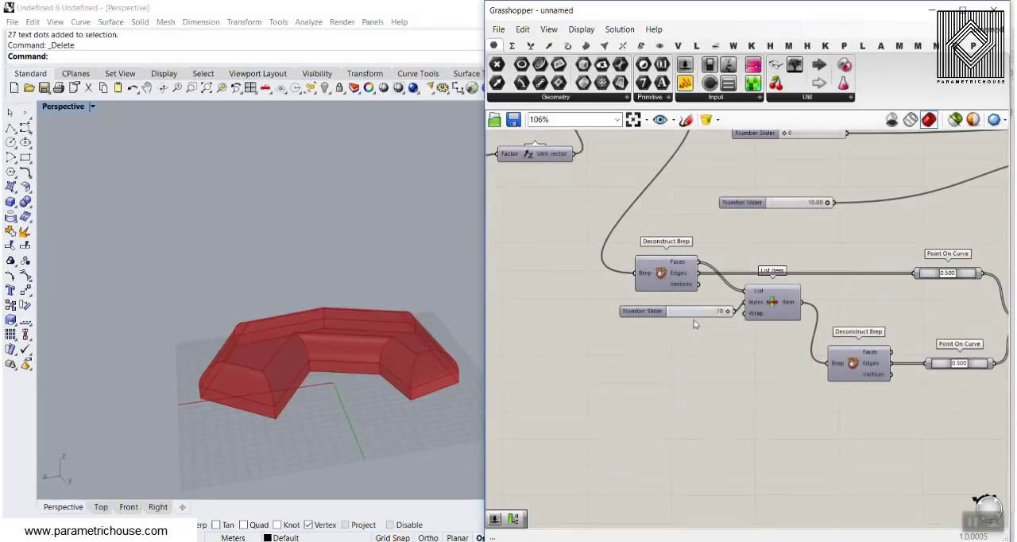
{"action": "scroll", "coordinate": [715, 317], "scroll_direction": "up", "scroll_amount": 3}
{"action": "left_click_drag", "start_coordinate": [727, 306], "coordinate": [719, 307]}
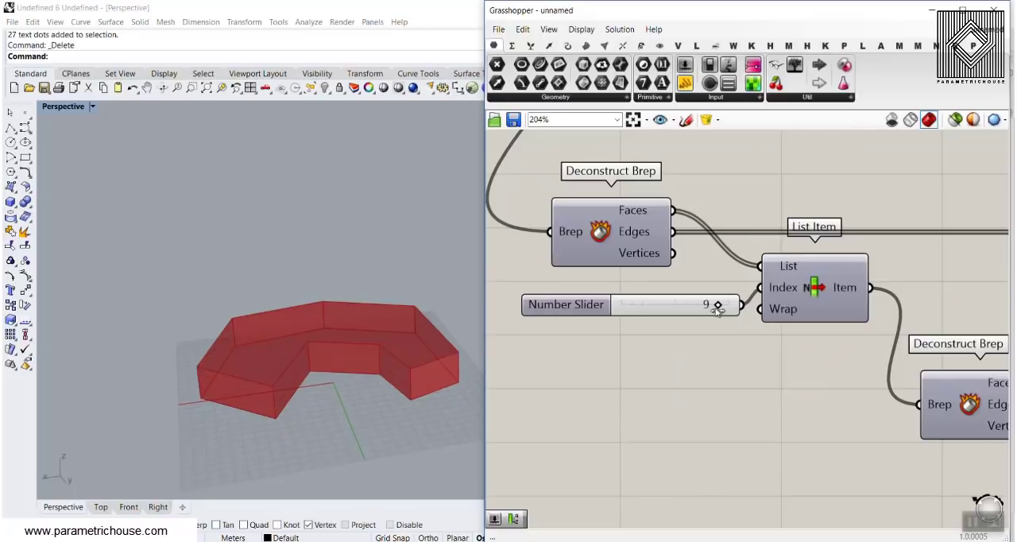
{"action": "right_click_drag", "start_coordinate": [777, 293], "coordinate": [584, 323]}
{"action": "scroll", "coordinate": [583, 323], "scroll_direction": "down", "scroll_amount": 6}
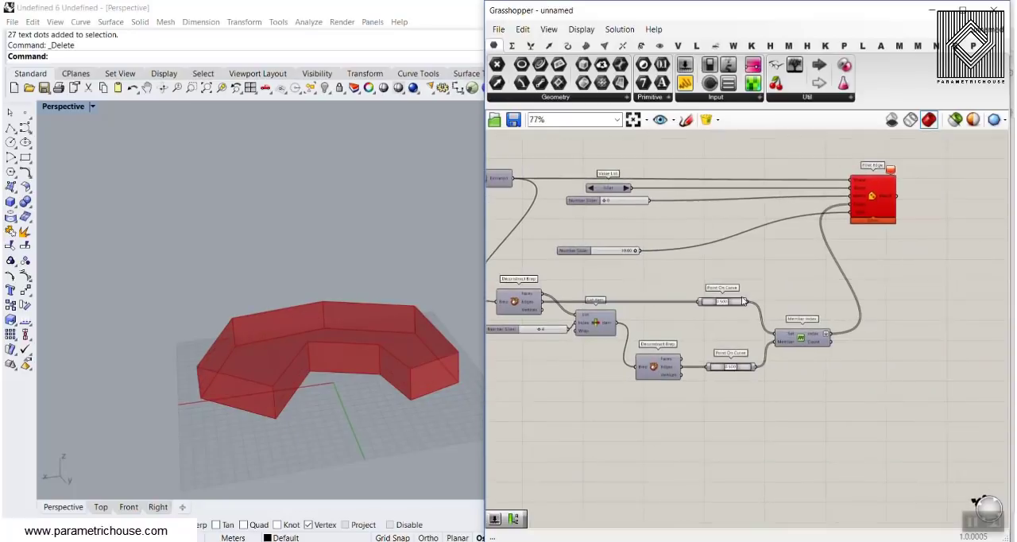
{"action": "scroll", "coordinate": [620, 237], "scroll_direction": "up", "scroll_amount": 5}
{"action": "left_click_drag", "start_coordinate": [653, 277], "coordinate": [592, 282]}
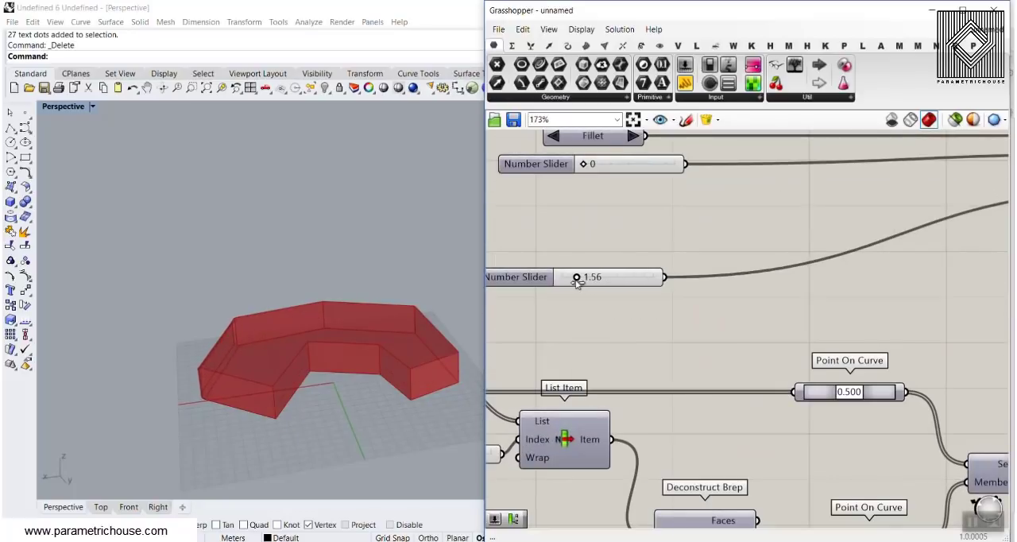
{"action": "right_click_drag", "start_coordinate": [574, 283], "coordinate": [744, 255]}
Set List Item's face index to 4 and temporarily preview List Item to identify the selected face on the solid.
{"action": "scroll", "coordinate": [745, 254], "scroll_direction": "down", "scroll_amount": 6}
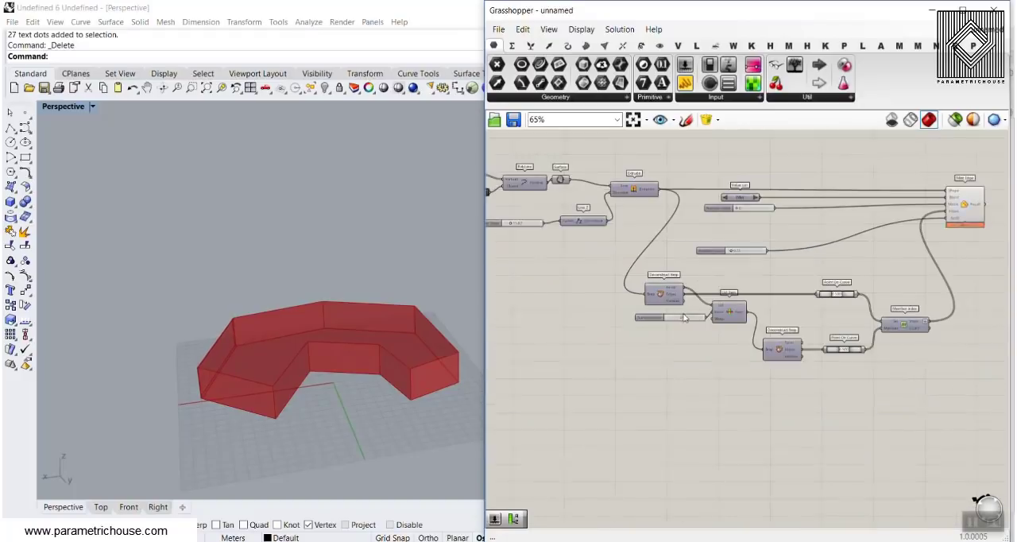
{"action": "scroll", "coordinate": [701, 316], "scroll_direction": "up", "scroll_amount": 5}
{"action": "right_click", "coordinate": [785, 301]}
{"action": "left_click", "coordinate": [797, 325]}
{"action": "right_click_drag", "start_coordinate": [445, 350], "coordinate": [407, 325]}
{"action": "scroll", "coordinate": [407, 325], "scroll_direction": "down", "scroll_amount": 4}
{"action": "scroll", "coordinate": [242, 443], "scroll_direction": "up", "scroll_amount": 5}
{"action": "right_click_drag", "start_coordinate": [318, 381], "coordinate": [407, 326]}
{"action": "scroll", "coordinate": [407, 327], "scroll_direction": "up", "scroll_amount": 3}
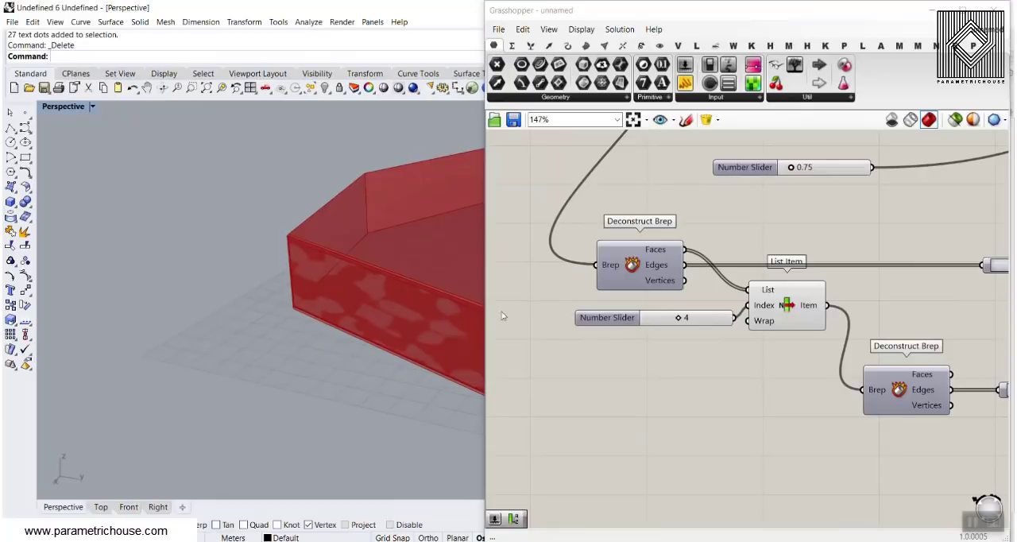
{"action": "right_click", "coordinate": [786, 304]}
{"action": "left_click", "coordinate": [803, 325]}
Inspect the filleted edges of the selected face up close and raise the fillet radius to 3.21.
{"action": "right_click_drag", "start_coordinate": [347, 311], "coordinate": [363, 270]}
{"action": "scroll", "coordinate": [707, 204], "scroll_direction": "up", "scroll_amount": 3}
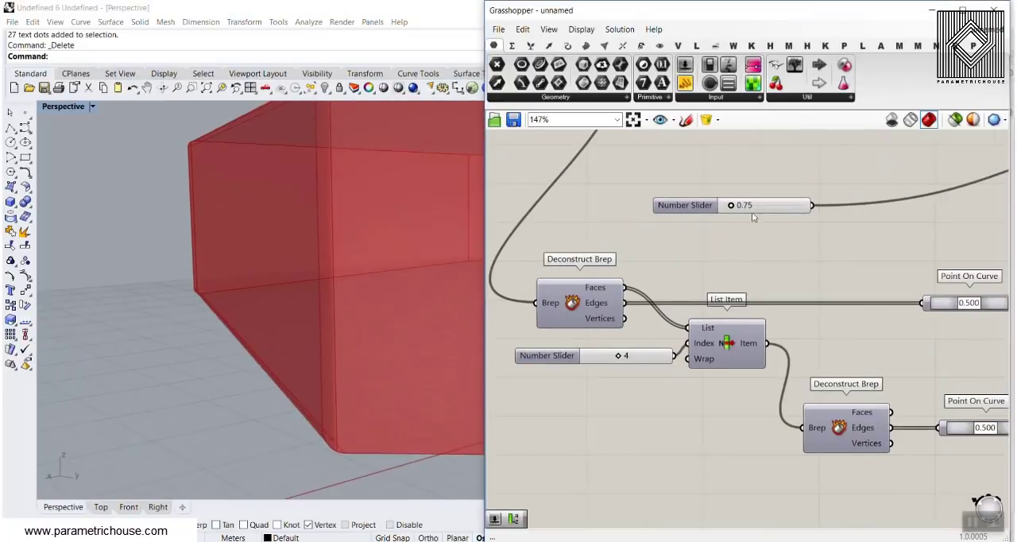
{"action": "left_click_drag", "start_coordinate": [717, 204], "coordinate": [747, 204]}
{"action": "scroll", "coordinate": [383, 282], "scroll_direction": "down", "scroll_amount": 3}
Try List Item face indices 5, 8 and 9 and view the filleted face from different sides.
{"action": "right_click_drag", "start_coordinate": [383, 282], "coordinate": [452, 302]}
{"action": "right_click_drag", "start_coordinate": [602, 456], "coordinate": [594, 389]}
{"action": "left_click_drag", "start_coordinate": [524, 384], "coordinate": [538, 383]}
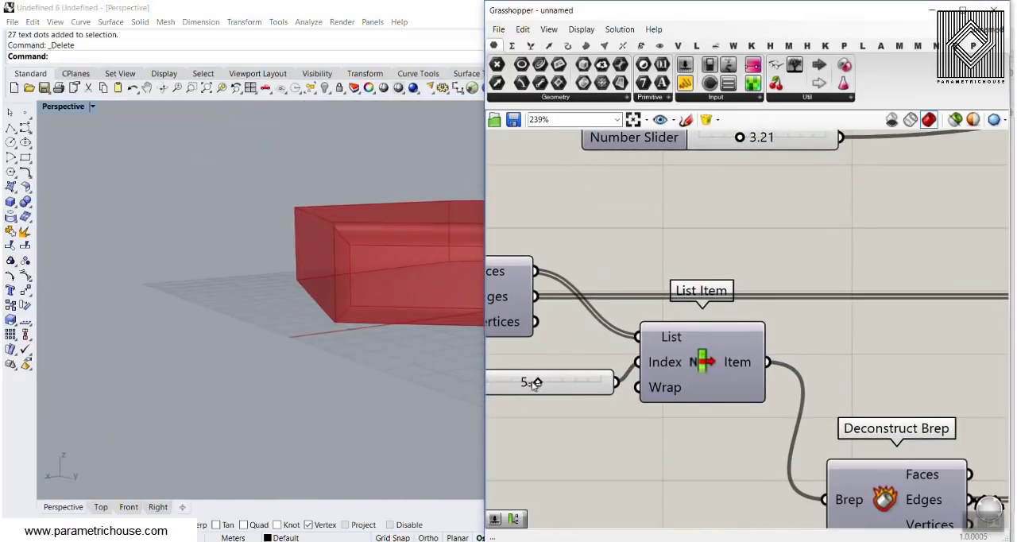
{"action": "right_click_drag", "start_coordinate": [336, 281], "coordinate": [302, 306]}
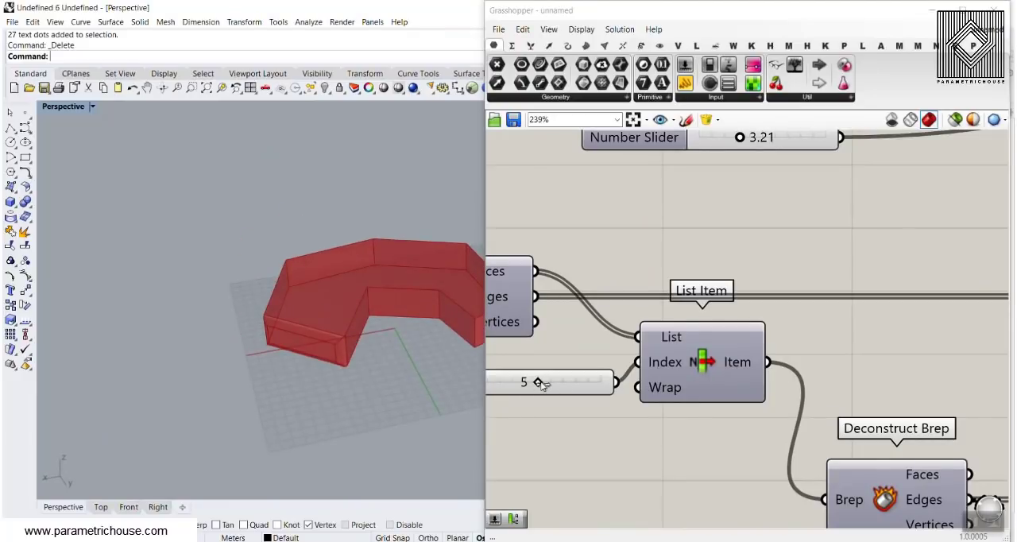
{"action": "left_click_drag", "start_coordinate": [541, 384], "coordinate": [557, 386]}
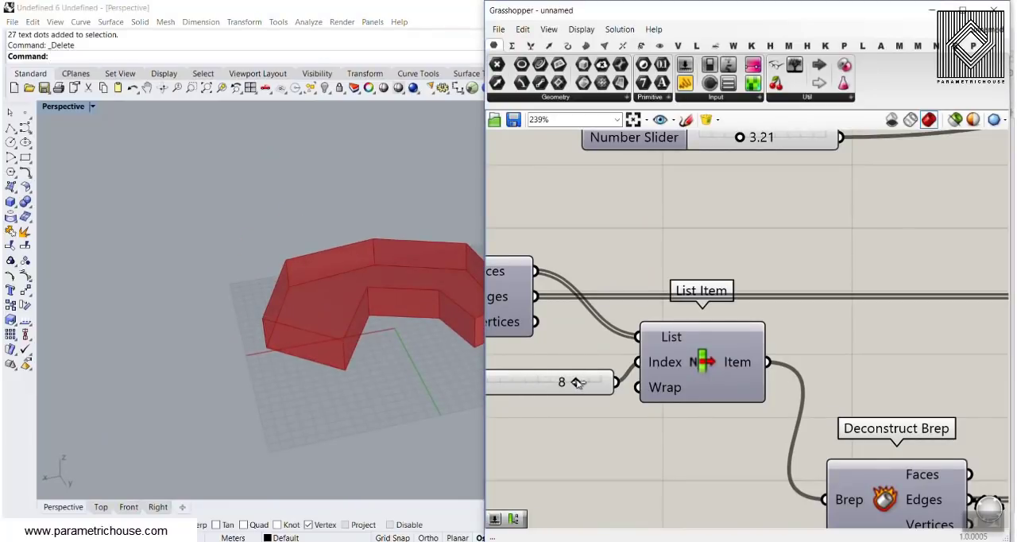
{"action": "right_click_drag", "start_coordinate": [423, 359], "coordinate": [318, 336]}
{"action": "scroll", "coordinate": [318, 336], "scroll_direction": "down", "scroll_amount": 6}
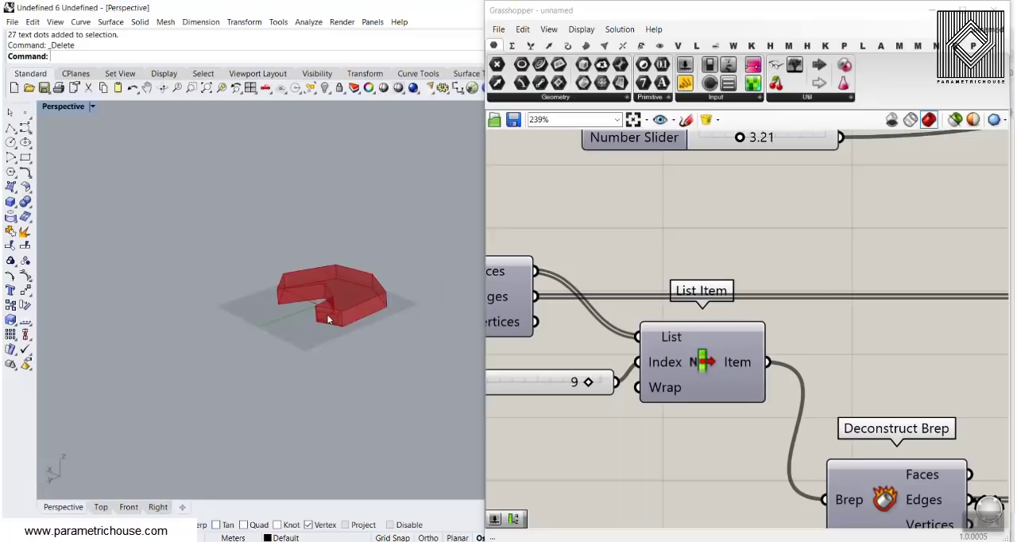
{"action": "scroll", "coordinate": [329, 320], "scroll_direction": "up", "scroll_amount": 5}
Set the face index slider to 0 and add a copy of it, set to 10, as a second input to List Item's Index.
{"action": "left_click_drag", "start_coordinate": [588, 382], "coordinate": [478, 383]}
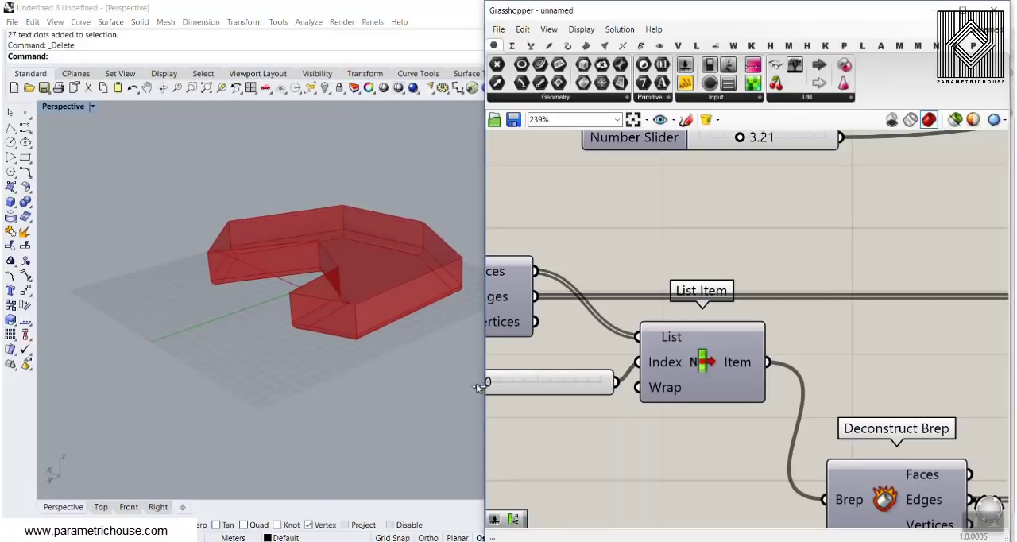
{"action": "right_click_drag", "start_coordinate": [452, 376], "coordinate": [428, 383]}
{"action": "left_click_drag", "start_coordinate": [540, 378], "coordinate": [559, 413]}
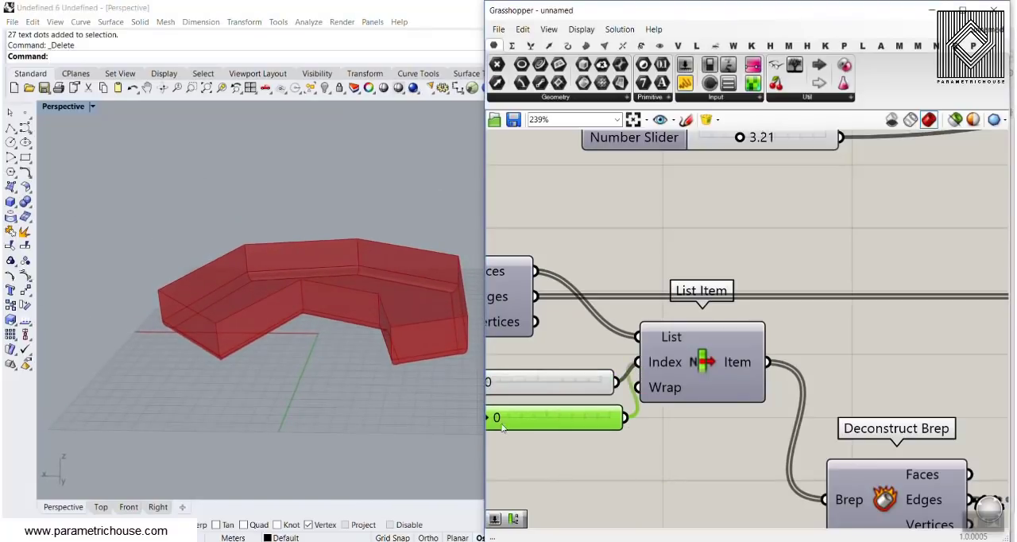
{"action": "left_click_drag", "start_coordinate": [618, 421], "coordinate": [619, 421]}
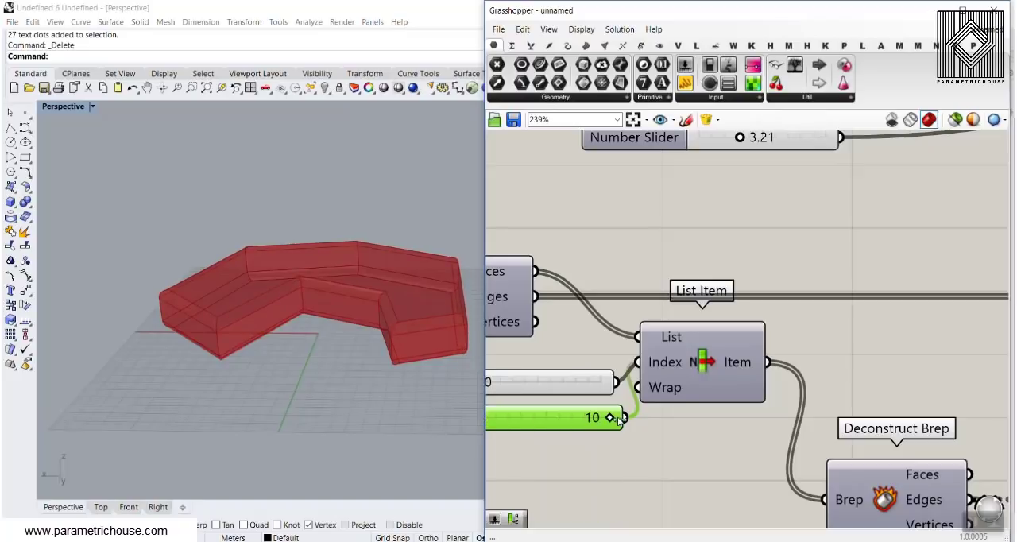
Raise the fillet radius beyond 6.41 to round the edges of both selected faces more strongly.
{"action": "right_click_drag", "start_coordinate": [318, 278], "coordinate": [222, 333]}
{"action": "right_click_drag", "start_coordinate": [820, 229], "coordinate": [617, 345]}
{"action": "scroll", "coordinate": [545, 258], "scroll_direction": "up", "scroll_amount": 2}
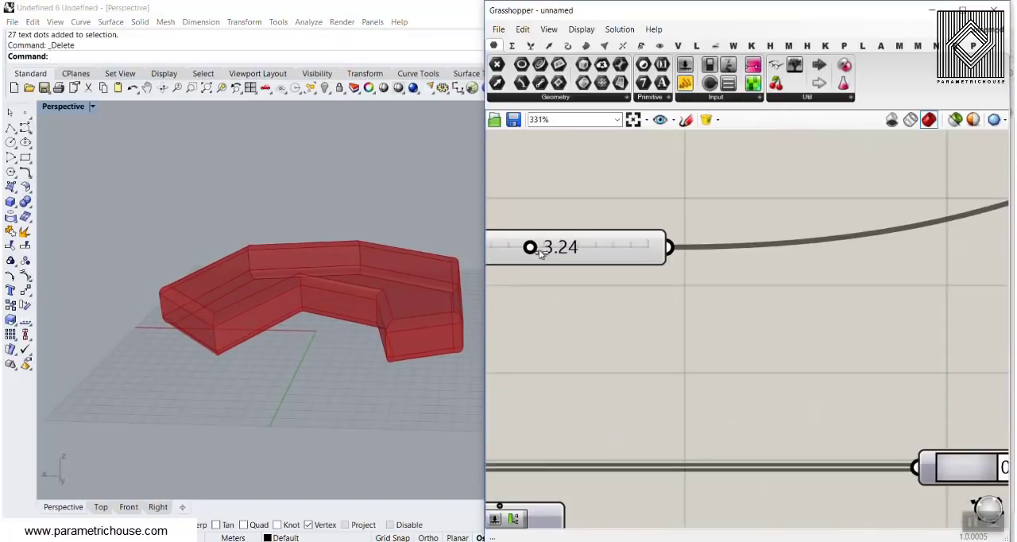
{"action": "left_click_drag", "start_coordinate": [540, 252], "coordinate": [588, 249]}
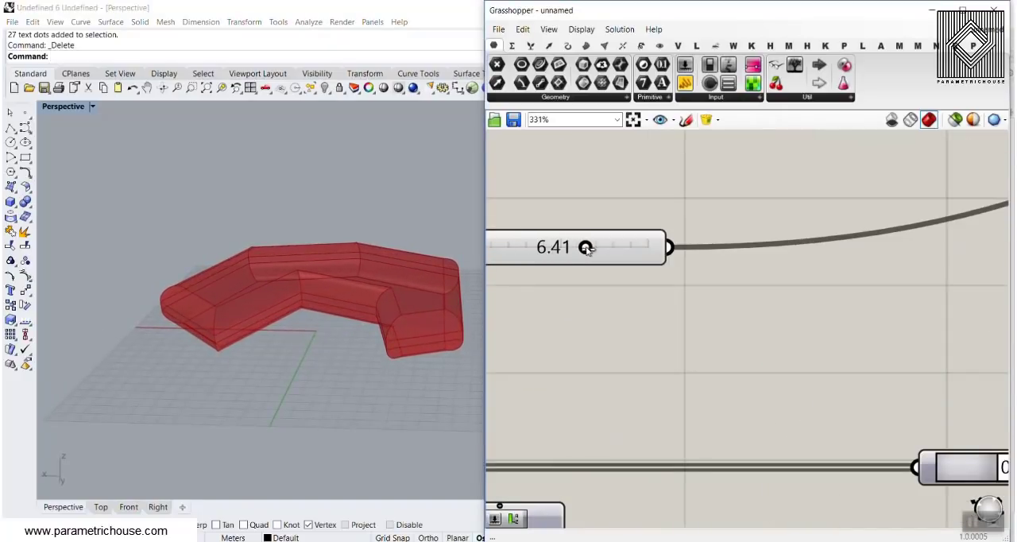
{"action": "right_click_drag", "start_coordinate": [318, 301], "coordinate": [294, 292]}
{"action": "left_click_drag", "start_coordinate": [588, 248], "coordinate": [610, 247]}
Bake the Fillet Edge result into the Rhino model and examine the rounded edges of the baked solid up close.
{"action": "right_click_drag", "start_coordinate": [302, 286], "coordinate": [355, 317]}
{"action": "right_click_drag", "start_coordinate": [762, 312], "coordinate": [685, 307]}
{"action": "scroll", "coordinate": [671, 308], "scroll_direction": "down", "scroll_amount": 3}
{"action": "right_click_drag", "start_coordinate": [884, 251], "coordinate": [574, 265]}
{"action": "scroll", "coordinate": [575, 265], "scroll_direction": "down", "scroll_amount": 5}
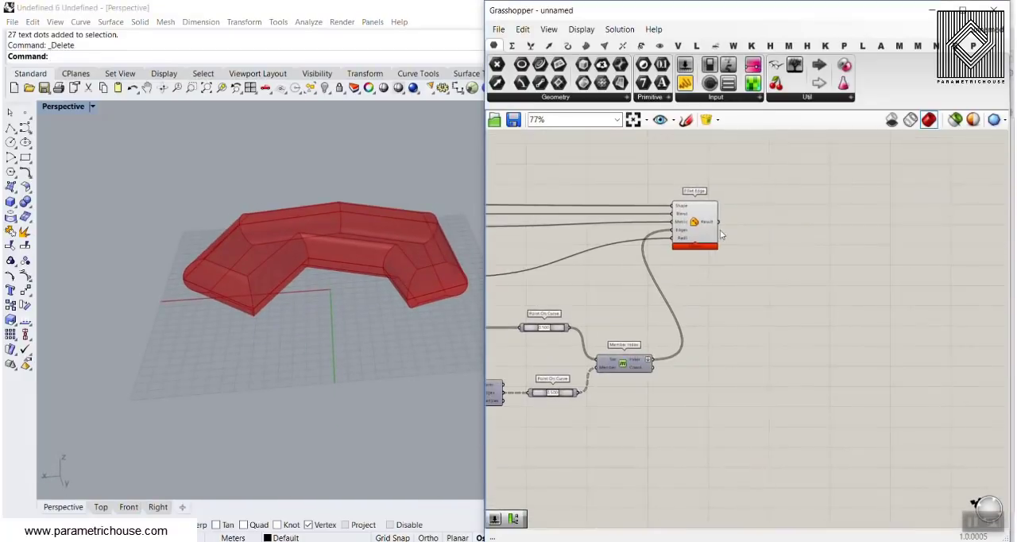
{"action": "scroll", "coordinate": [726, 225], "scroll_direction": "up", "scroll_amount": 5}
{"action": "right_click", "coordinate": [686, 222]}
{"action": "left_click", "coordinate": [711, 242]}
{"action": "left_click", "coordinate": [722, 360]}
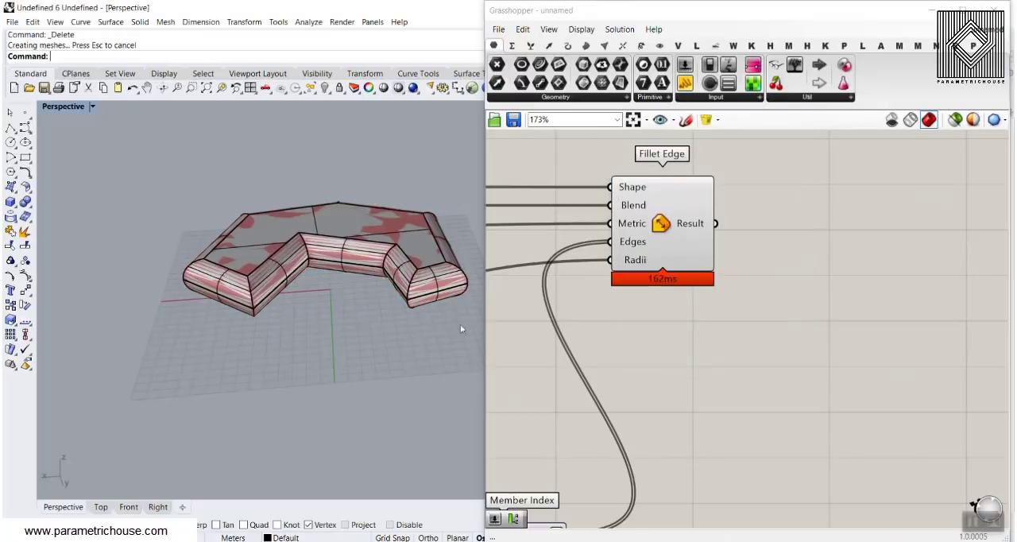
{"action": "right_click_drag", "start_coordinate": [334, 263], "coordinate": [316, 228]}
{"action": "scroll", "coordinate": [240, 225], "scroll_direction": "up", "scroll_amount": 8}
{"action": "scroll", "coordinate": [310, 260], "scroll_direction": "up", "scroll_amount": 3}
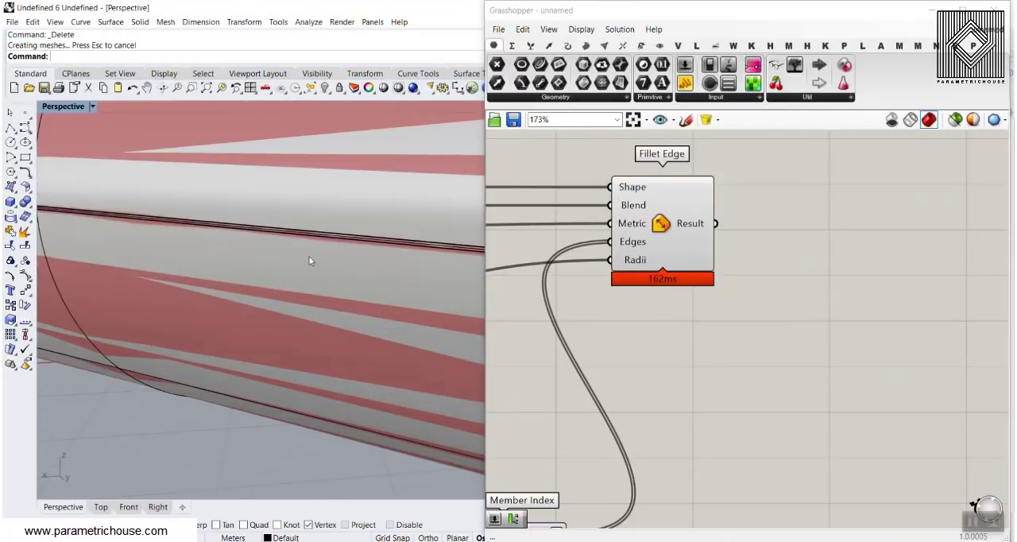
{"action": "scroll", "coordinate": [281, 274], "scroll_direction": "down", "scroll_amount": 10}
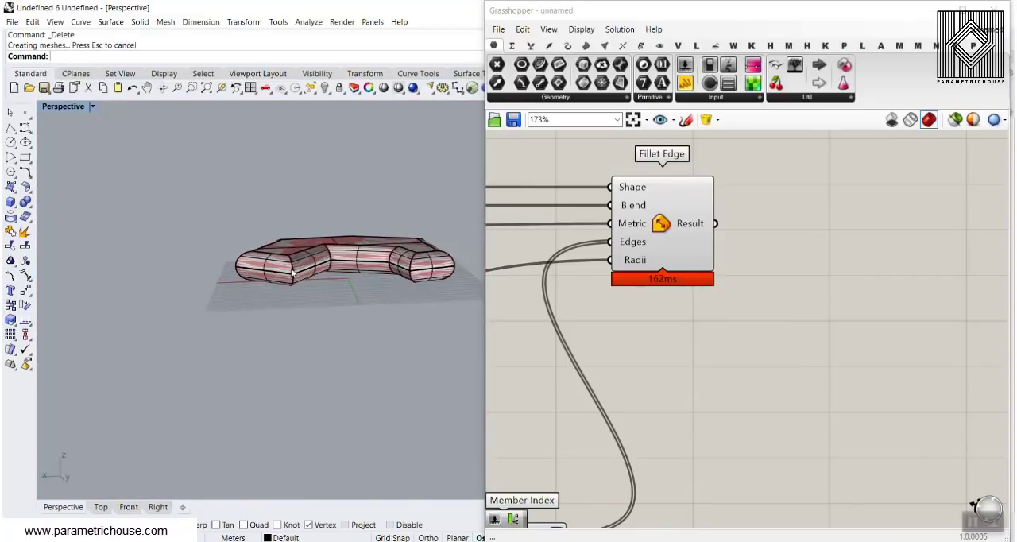
Undo the bake of the filleted solid.
{"action": "scroll", "coordinate": [357, 343], "scroll_direction": "up", "scroll_amount": 4}
{"action": "key", "text": "ctrl+z"}
{"action": "right_click_drag", "start_coordinate": [676, 336], "coordinate": [721, 293]}
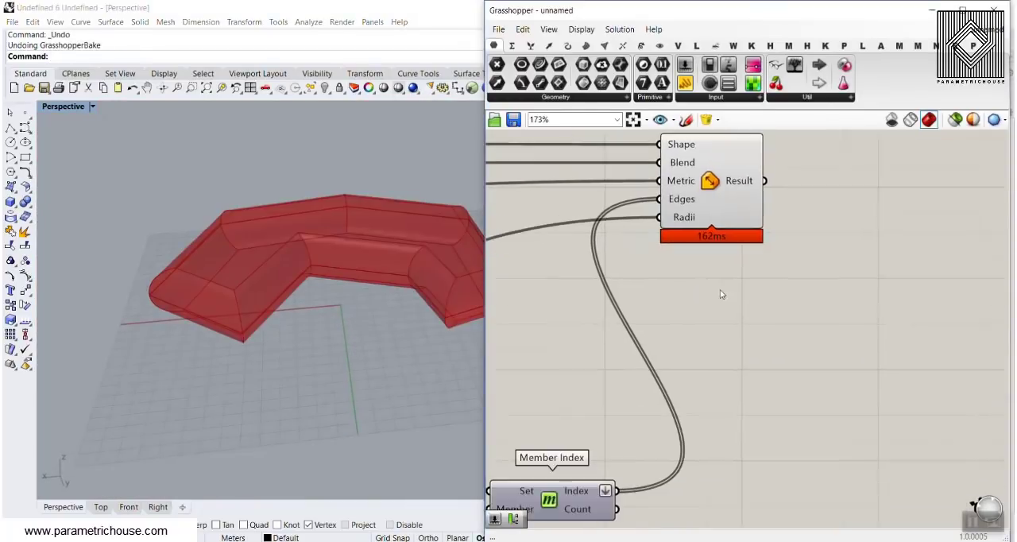
Delete the second face index slider and raise the remaining one on List Item to its maximum.
{"action": "scroll", "coordinate": [721, 293], "scroll_direction": "down", "scroll_amount": 7}
{"action": "right_click_drag", "start_coordinate": [601, 349], "coordinate": [763, 308]}
{"action": "scroll", "coordinate": [685, 313], "scroll_direction": "up", "scroll_amount": 7}
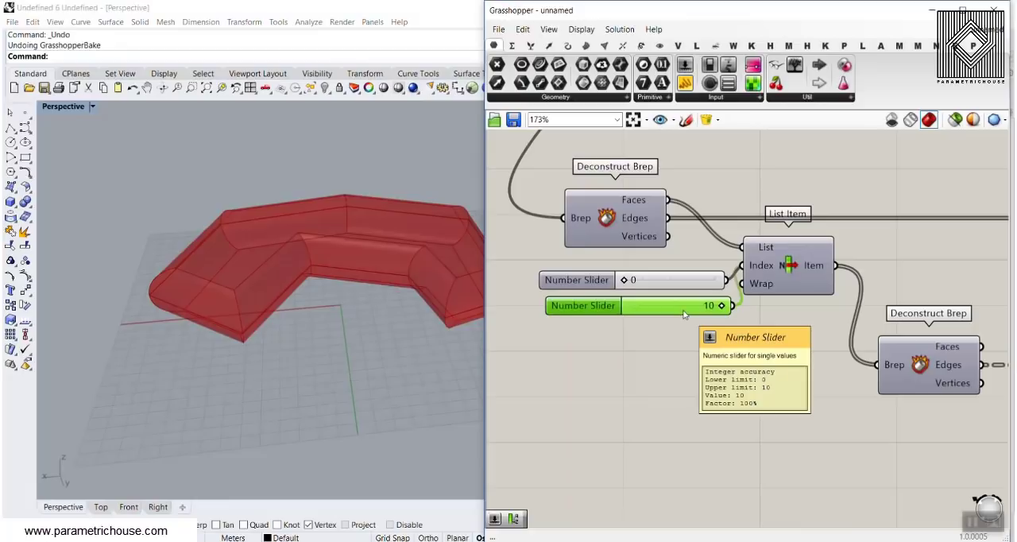
{"action": "key", "text": "Delete"}
{"action": "left_click_drag", "start_coordinate": [628, 280], "coordinate": [755, 279]}
Set the fillet radius to 10.00 and view the rounded edges of the chosen face.
{"action": "right_click_drag", "start_coordinate": [803, 263], "coordinate": [655, 253]}
{"action": "scroll", "coordinate": [655, 254], "scroll_direction": "down", "scroll_amount": 5}
{"action": "right_click_drag", "start_coordinate": [794, 181], "coordinate": [761, 240]}
{"action": "scroll", "coordinate": [666, 232], "scroll_direction": "up", "scroll_amount": 5}
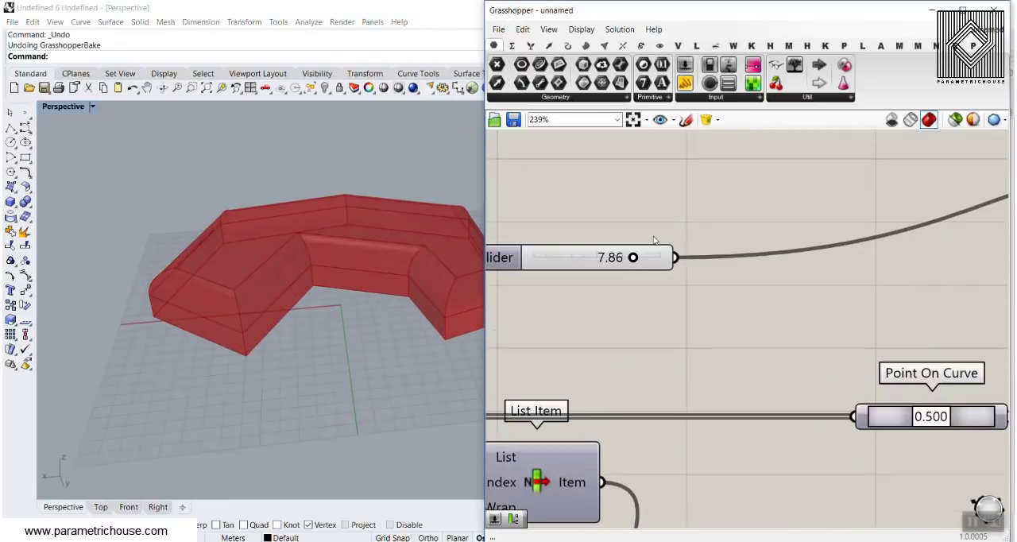
{"action": "left_click_drag", "start_coordinate": [637, 259], "coordinate": [693, 262]}
{"action": "right_click_drag", "start_coordinate": [429, 254], "coordinate": [383, 298]}
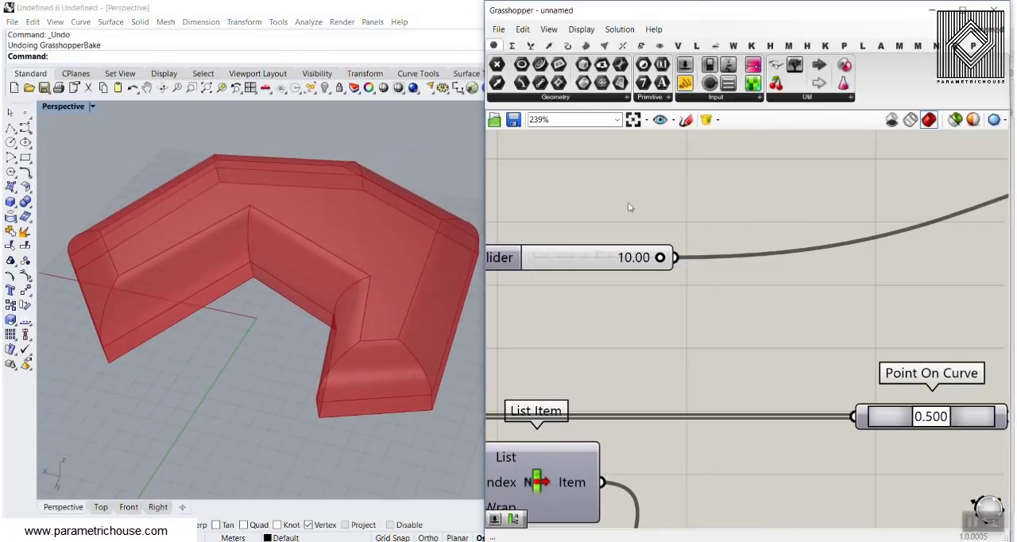
Turn on the preview of the Point parameter and select it to show its editable outline points.
{"action": "scroll", "coordinate": [627, 202], "scroll_direction": "down", "scroll_amount": 5}
{"action": "right_click_drag", "start_coordinate": [628, 202], "coordinate": [914, 305]}
{"action": "right_click_drag", "start_coordinate": [594, 254], "coordinate": [688, 254]}
{"action": "scroll", "coordinate": [611, 222], "scroll_direction": "up", "scroll_amount": 2}
{"action": "right_click", "coordinate": [611, 221]}
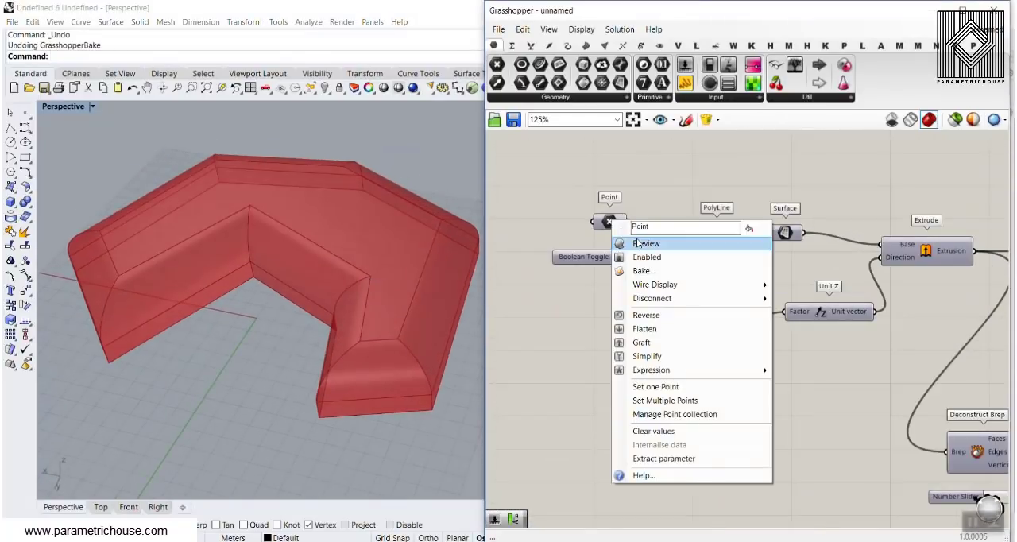
{"action": "left_click", "coordinate": [640, 242]}
{"action": "left_click", "coordinate": [611, 222]}
Move the two inner corner points of the outline outward to make the solid's notch shallower.
{"action": "right_click_drag", "start_coordinate": [298, 305], "coordinate": [253, 289]}
{"action": "scroll", "coordinate": [254, 288], "scroll_direction": "up", "scroll_amount": 3}
{"action": "scroll", "coordinate": [252, 291], "scroll_direction": "up", "scroll_amount": 1}
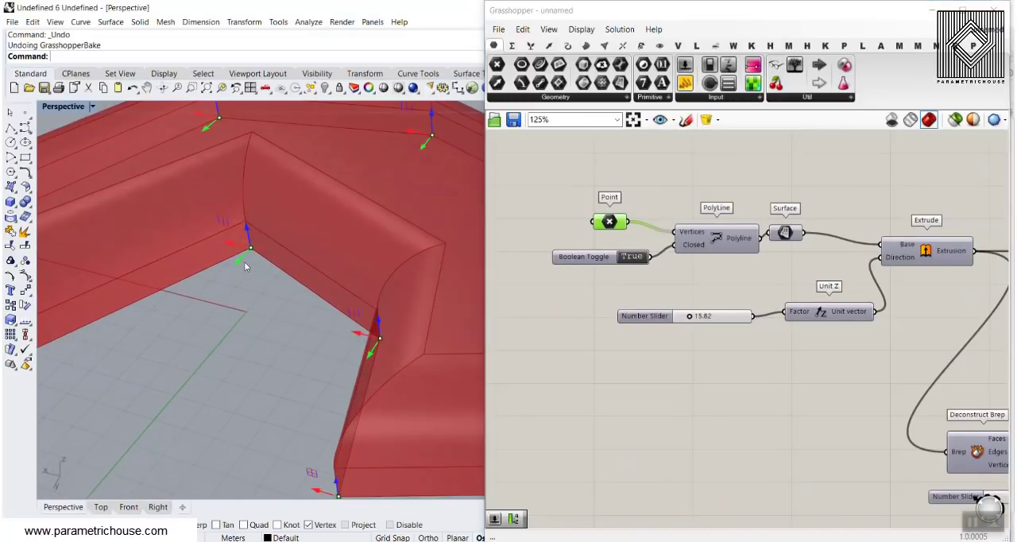
{"action": "left_click_drag", "start_coordinate": [244, 261], "coordinate": [196, 324]}
{"action": "scroll", "coordinate": [197, 324], "scroll_direction": "down", "scroll_amount": 5}
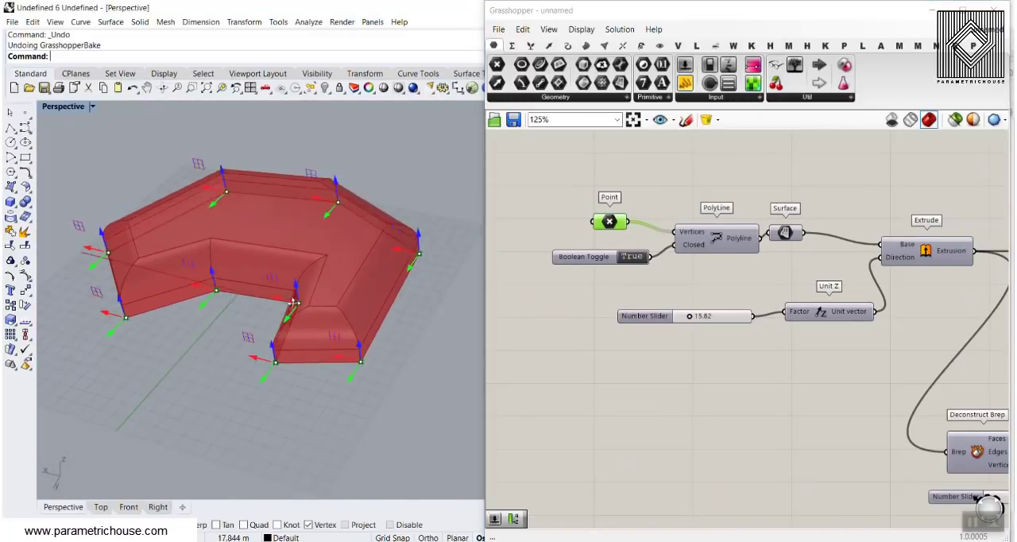
{"action": "right_click_drag", "start_coordinate": [196, 324], "coordinate": [285, 377]}
{"action": "left_click_drag", "start_coordinate": [282, 367], "coordinate": [248, 360]}
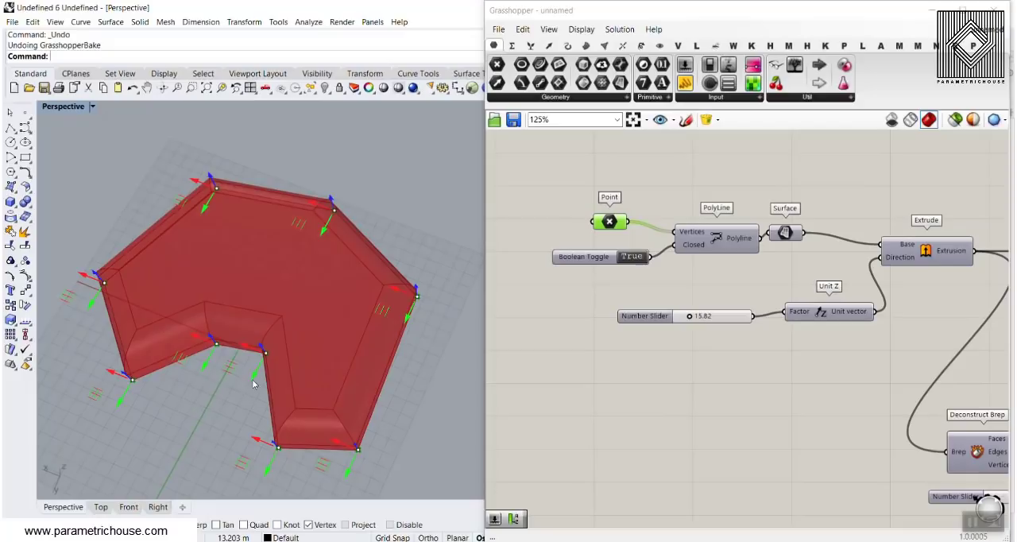
Rearrange the inner outline points into a zigzag and pull the adjacent end corner outward.
{"action": "scroll", "coordinate": [230, 433], "scroll_direction": "down", "scroll_amount": 3}
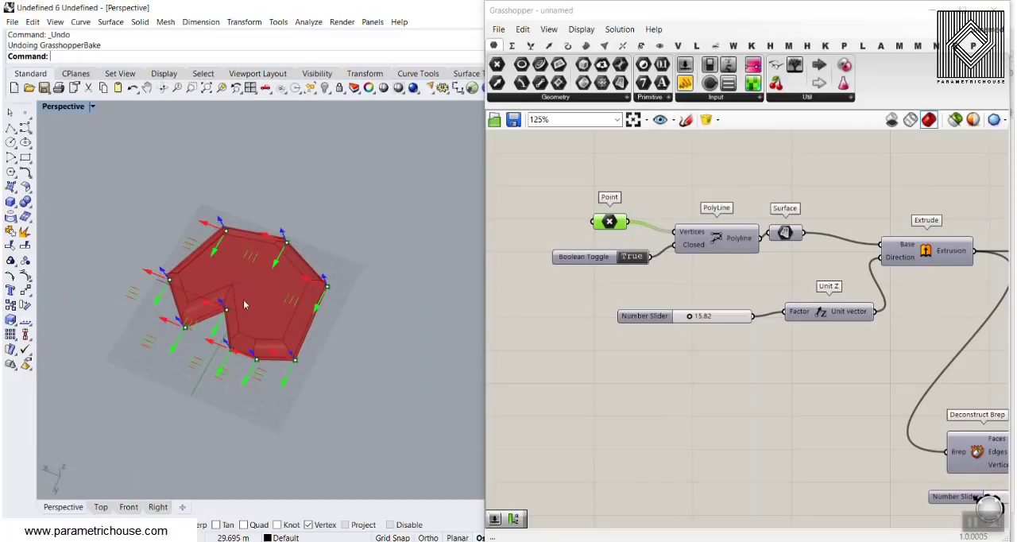
{"action": "scroll", "coordinate": [243, 384], "scroll_direction": "up", "scroll_amount": 5}
{"action": "left_click_drag", "start_coordinate": [244, 356], "coordinate": [270, 295]}
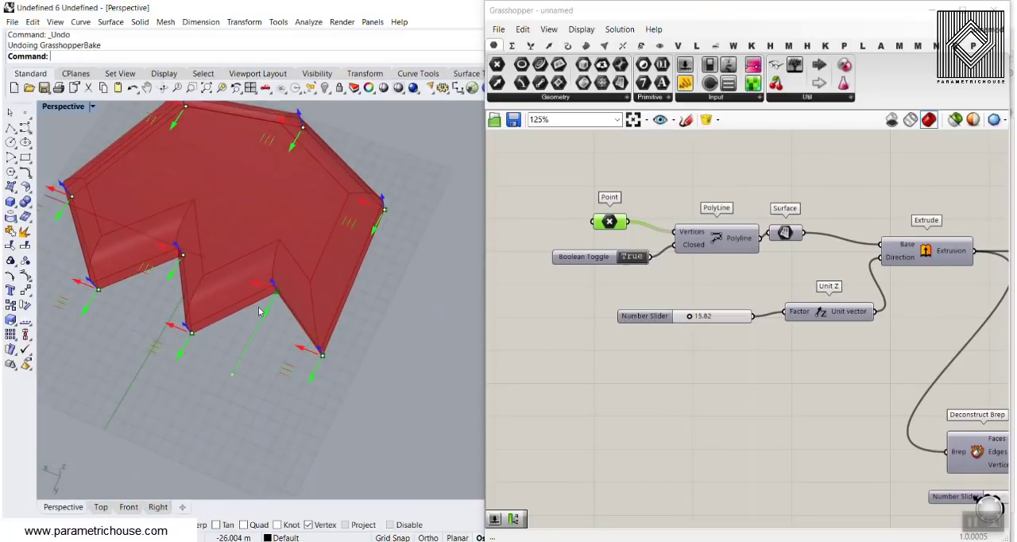
{"action": "left_click_drag", "start_coordinate": [301, 350], "coordinate": [364, 370]}
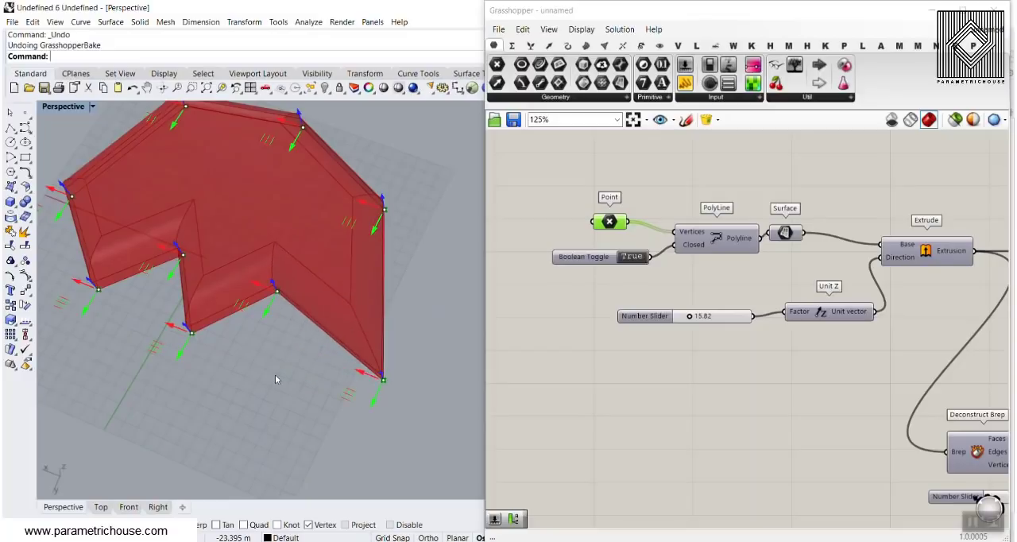
Pull outer corner points on opposite sides of the outline outward to widen the solid.
{"action": "right_click_drag", "start_coordinate": [275, 374], "coordinate": [151, 193]}
{"action": "right_click_drag", "start_coordinate": [174, 248], "coordinate": [148, 252]}
{"action": "right_click_drag", "start_coordinate": [336, 218], "coordinate": [359, 244]}
{"action": "scroll", "coordinate": [360, 245], "scroll_direction": "up", "scroll_amount": 4}
{"action": "left_click_drag", "start_coordinate": [358, 206], "coordinate": [405, 206]}
{"action": "scroll", "coordinate": [322, 213], "scroll_direction": "down", "scroll_amount": 7}
{"action": "right_click_drag", "start_coordinate": [268, 285], "coordinate": [236, 356]}
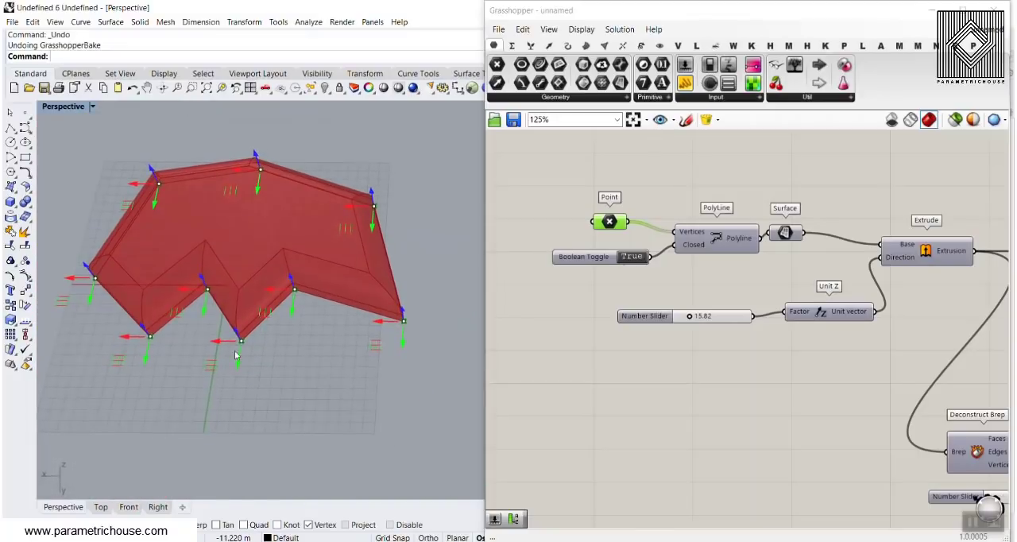
Push the projecting middle point of the zigzag inward, move the neighbouring inner point outward, and deselect the Point parameter.
{"action": "left_click_drag", "start_coordinate": [241, 368], "coordinate": [254, 278]}
{"action": "right_click_drag", "start_coordinate": [246, 353], "coordinate": [199, 312]}
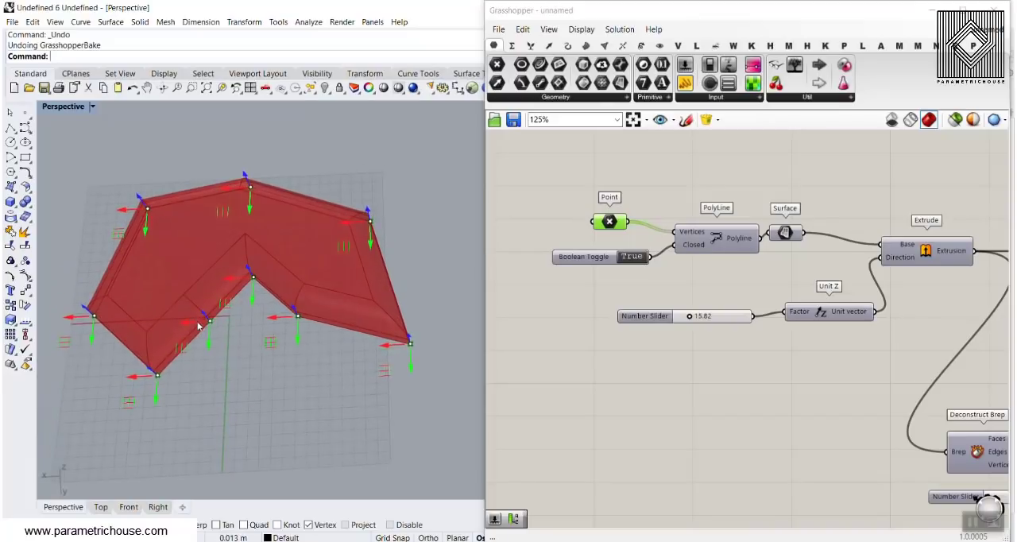
{"action": "left_click_drag", "start_coordinate": [198, 325], "coordinate": [232, 367]}
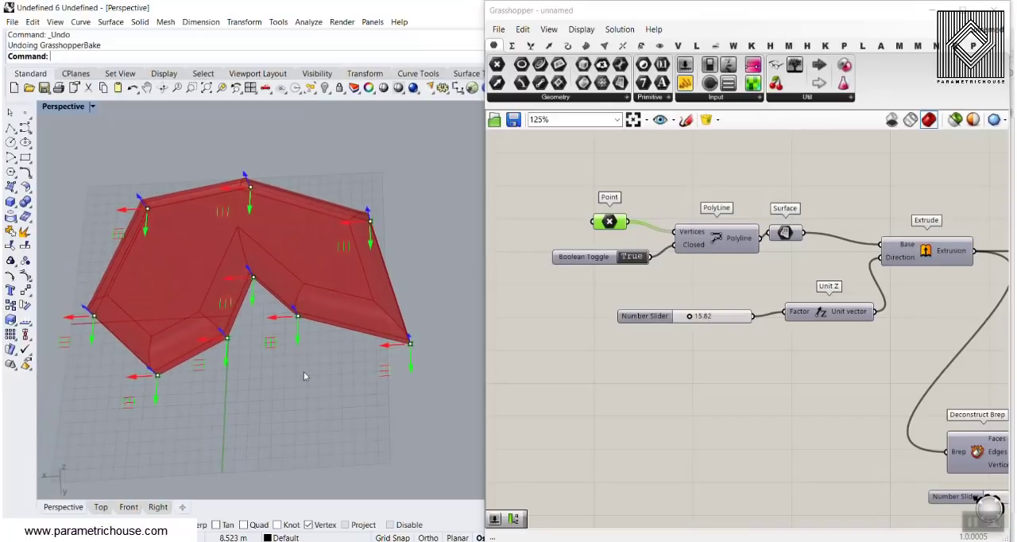
{"action": "right_click_drag", "start_coordinate": [320, 358], "coordinate": [310, 302]}
{"action": "left_click", "coordinate": [808, 178]}
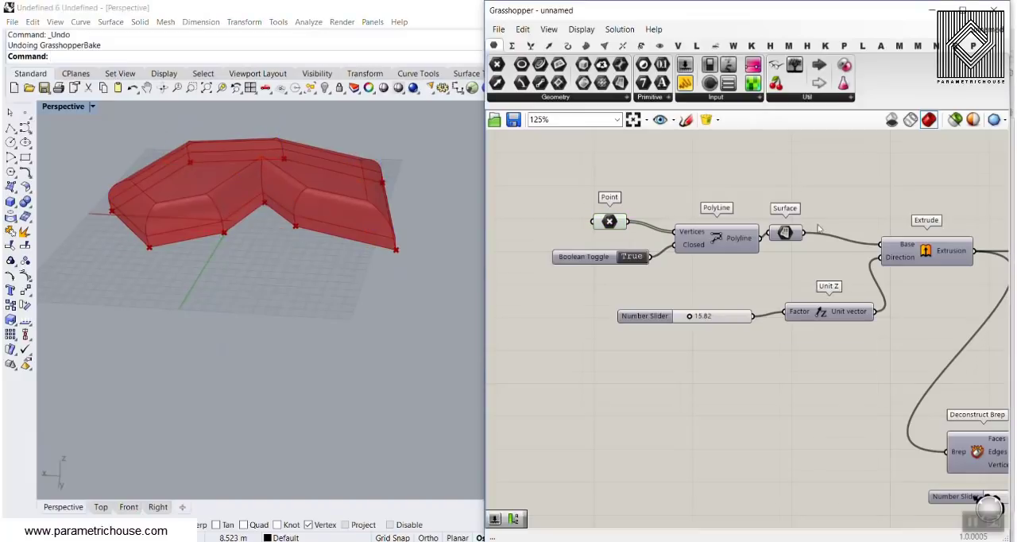
Add a Deconstruct Brep component and connect the Fillet Edge result to its Brep input.
{"action": "right_click_drag", "start_coordinate": [817, 228], "coordinate": [611, 273]}
{"action": "scroll", "coordinate": [611, 273], "scroll_direction": "down", "scroll_amount": 4}
{"action": "right_click_drag", "start_coordinate": [934, 313], "coordinate": [783, 338]}
{"action": "scroll", "coordinate": [784, 338], "scroll_direction": "up", "scroll_amount": 4}
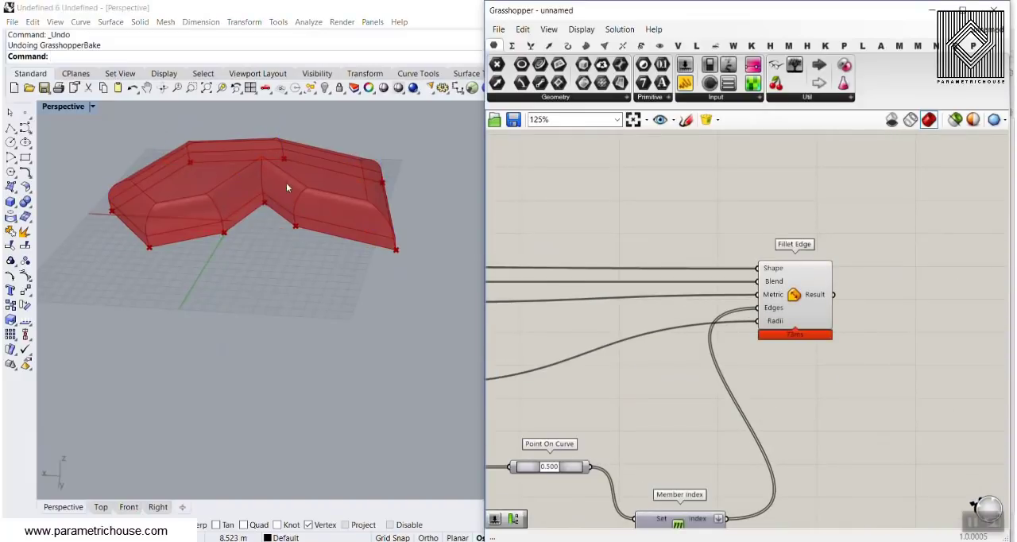
{"action": "scroll", "coordinate": [182, 210], "scroll_direction": "up", "scroll_amount": 3}
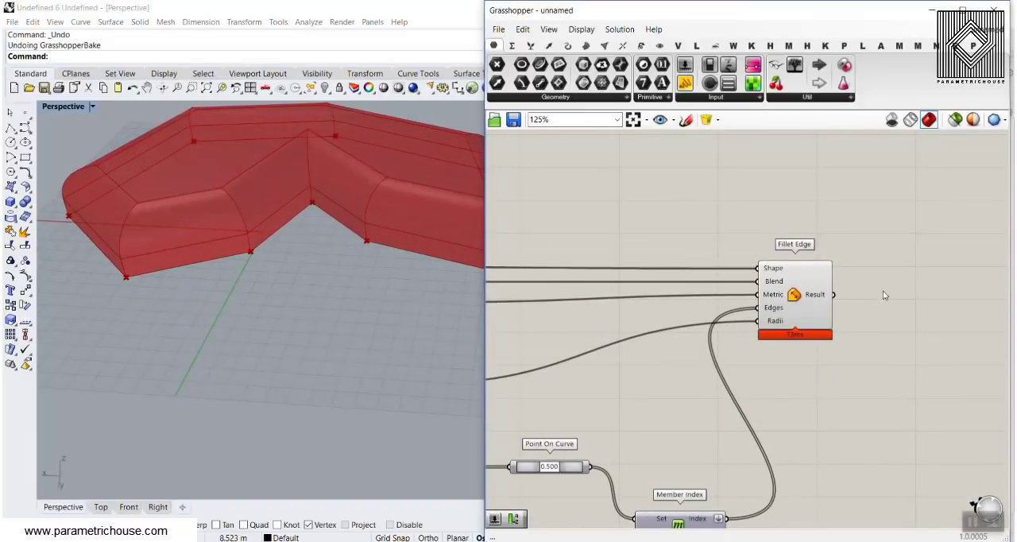
{"action": "right_click_drag", "start_coordinate": [884, 296], "coordinate": [679, 304]}
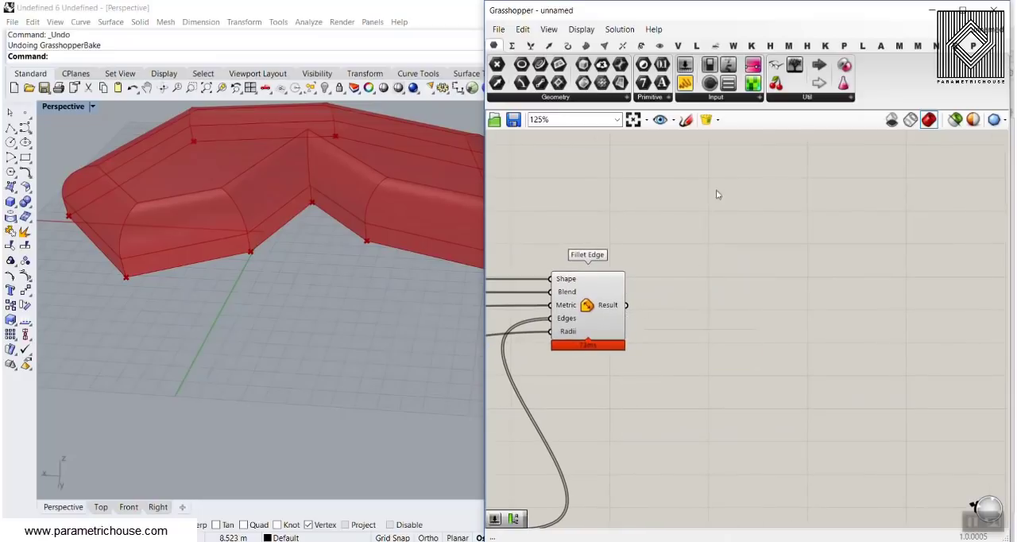
{"action": "left_click", "coordinate": [587, 46]}
{"action": "left_click", "coordinate": [689, 301]}
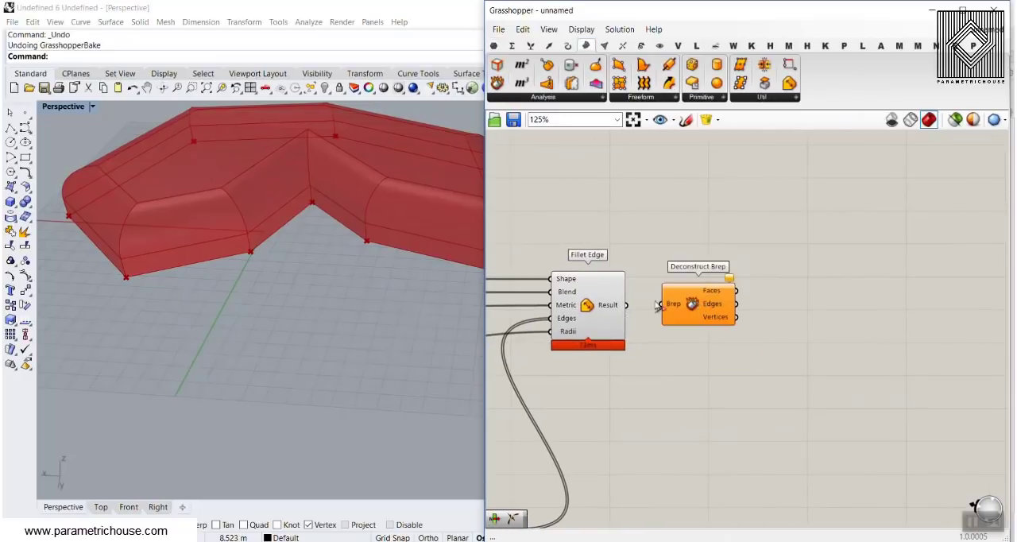
{"action": "scroll", "coordinate": [640, 316], "scroll_direction": "up", "scroll_amount": 3}
{"action": "mouse_move", "coordinate": [599, 302]}
{"action": "left_mouse_down"}
{"action": "mouse_move", "coordinate": [619, 295]}
{"action": "mouse_move", "coordinate": [605, 312]}
{"action": "left_mouse_up"}
{"action": "left_click_drag", "start_coordinate": [696, 301], "coordinate": [695, 299]}
Select the new Deconstruct Brep and examine its highlighted faces, edges and vertices on the filleted solid.
{"action": "left_click", "coordinate": [737, 343]}
{"action": "right_click_drag", "start_coordinate": [737, 342], "coordinate": [620, 301]}
{"action": "left_click_drag", "start_coordinate": [647, 232], "coordinate": [697, 276]}
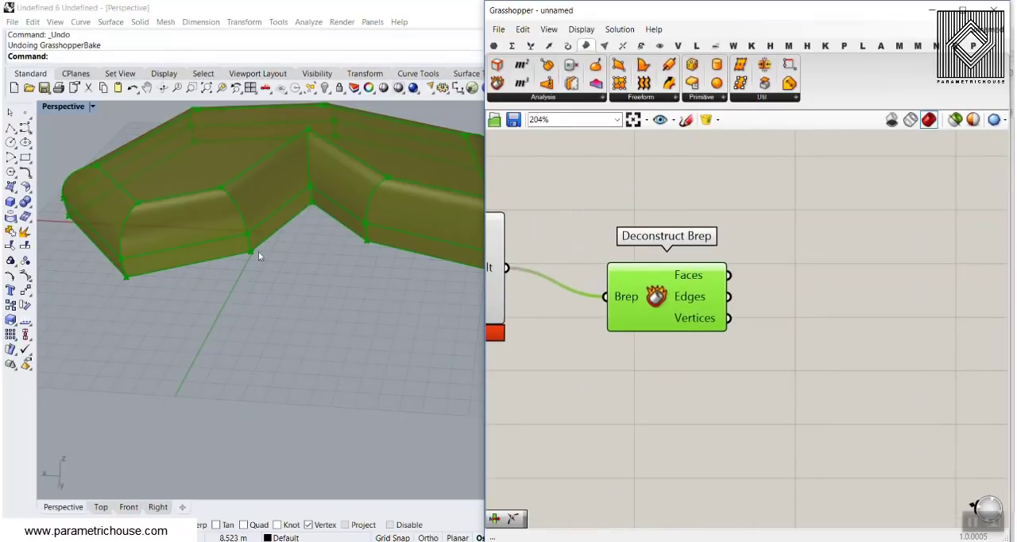
{"action": "scroll", "coordinate": [259, 256], "scroll_direction": "down", "scroll_amount": 4}
{"action": "right_click_drag", "start_coordinate": [258, 256], "coordinate": [278, 268]}
{"action": "left_click", "coordinate": [696, 366]}
{"action": "right_click_drag", "start_coordinate": [696, 367], "coordinate": [809, 346]}
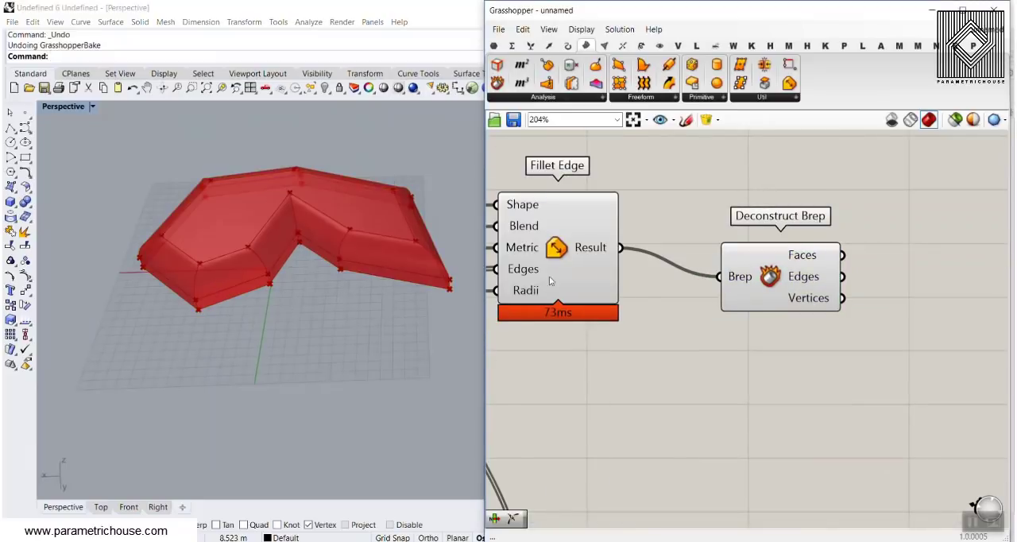
Turn off the preview of the Fillet Edge component.
{"action": "right_click", "coordinate": [586, 246]}
{"action": "left_click", "coordinate": [592, 272]}
{"action": "right_click_drag", "start_coordinate": [802, 180], "coordinate": [689, 187]}
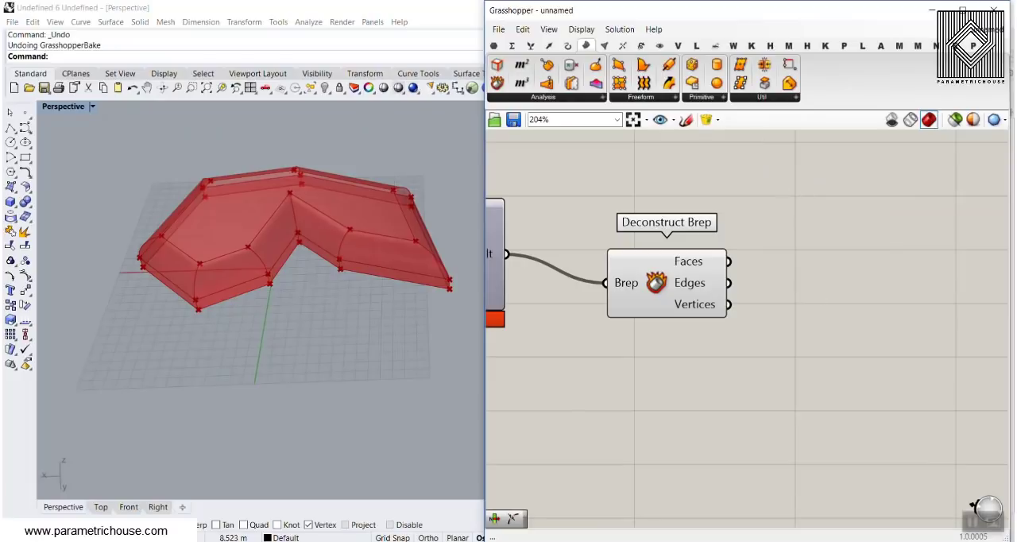
{"action": "left_click", "coordinate": [544, 100]}
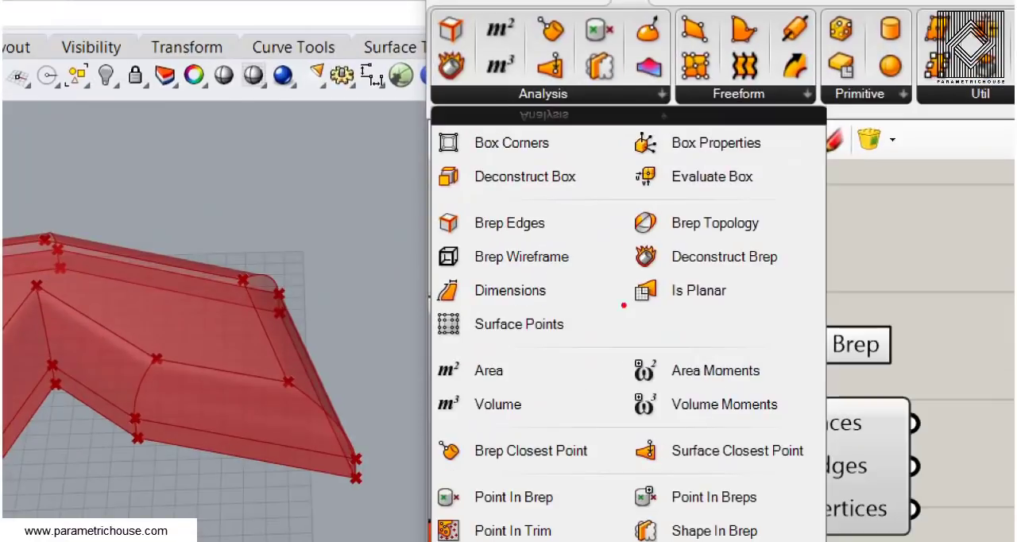
{"action": "left_click_drag", "start_coordinate": [617, 273], "coordinate": [772, 318], "text": "ctrl"}
{"action": "key", "text": "Escape"}
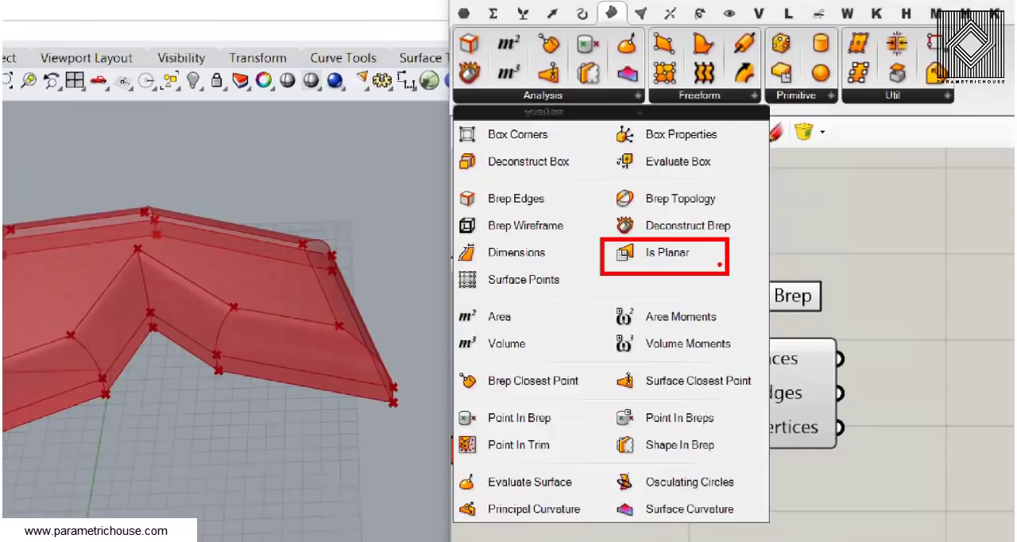
{"action": "double_click", "coordinate": [836, 324]}
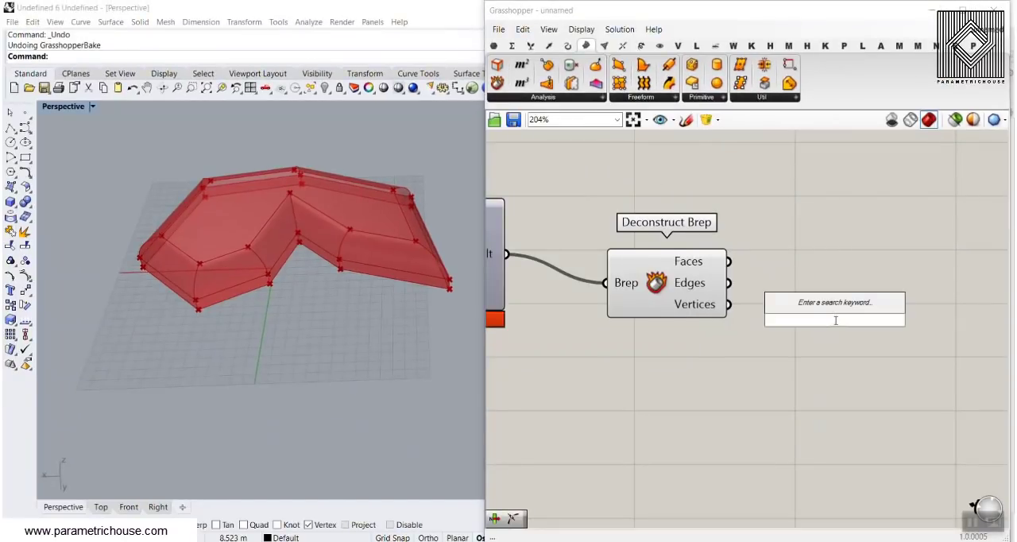
{"action": "type", "text": "plana"}
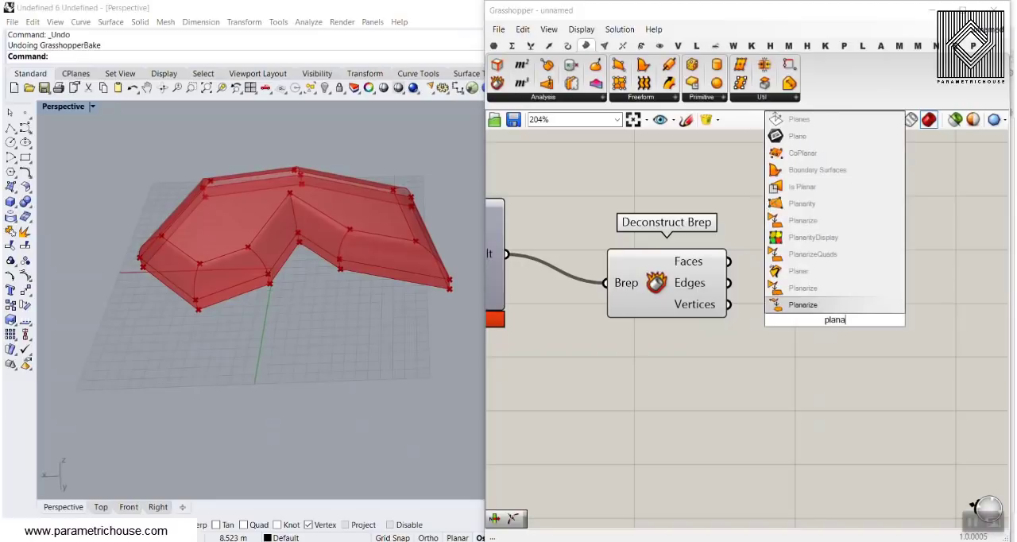
{"action": "type", "text": "r"}
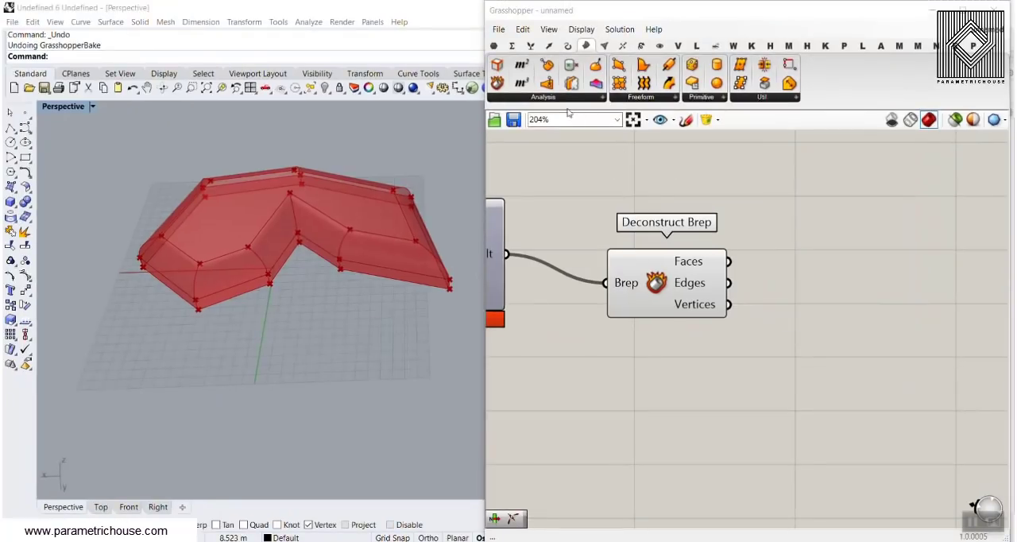
Add an Is Planar component and connect the deconstructed faces of the filleted solid to its Surface input.
{"action": "left_click", "coordinate": [558, 100]}
{"action": "left_click_drag", "start_coordinate": [628, 195], "coordinate": [862, 316]}
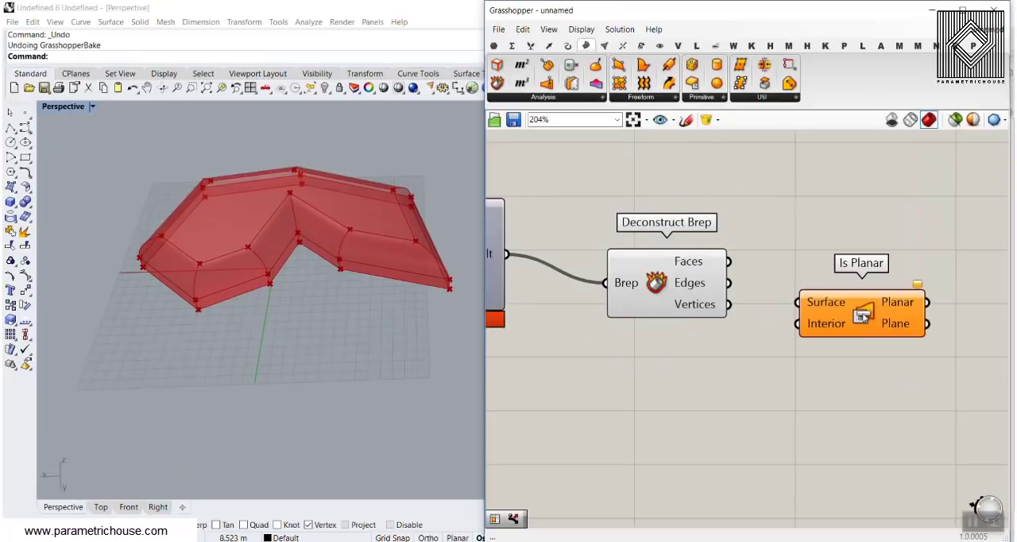
{"action": "left_click_drag", "start_coordinate": [729, 261], "coordinate": [797, 301]}
{"action": "scroll", "coordinate": [249, 282], "scroll_direction": "up", "scroll_amount": 4}
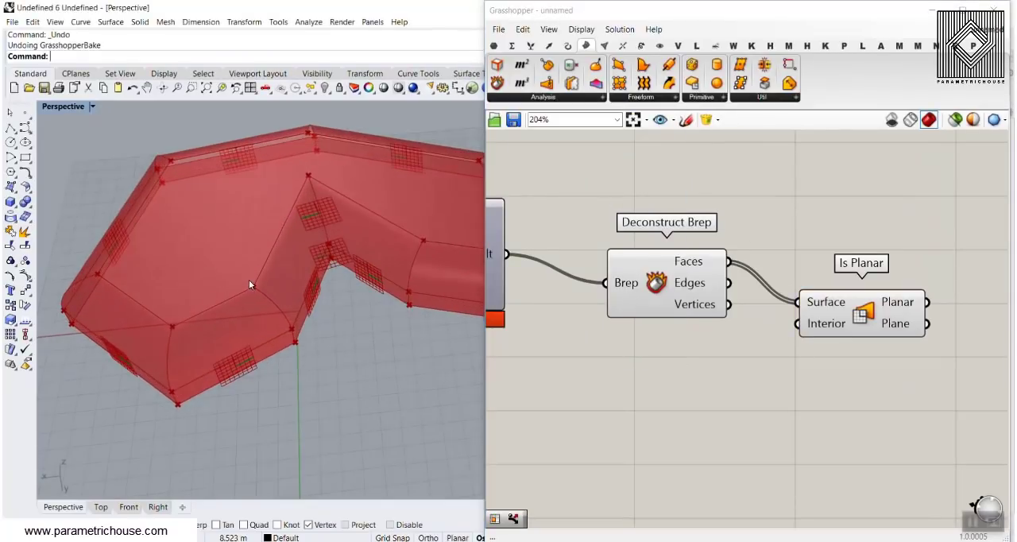
{"action": "right_click_drag", "start_coordinate": [242, 326], "coordinate": [232, 298]}
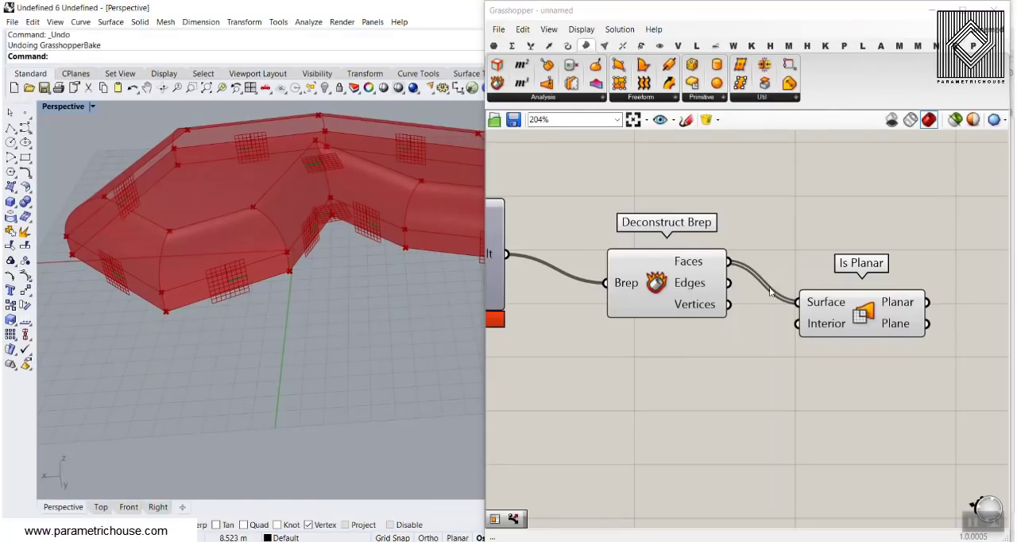
Add a Dispatch component next to the Is Planar component.
{"action": "right_click_drag", "start_coordinate": [894, 305], "coordinate": [726, 249]}
{"action": "mouse_move", "coordinate": [729, 247]}
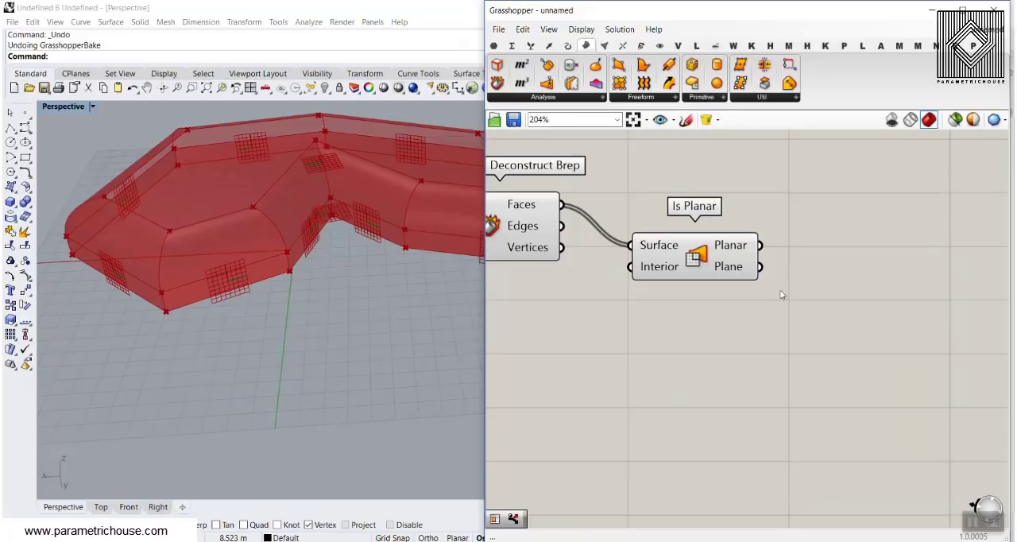
{"action": "right_click_drag", "start_coordinate": [783, 294], "coordinate": [783, 381]}
{"action": "double_click", "coordinate": [812, 267]}
{"action": "type", "text": "dis"}
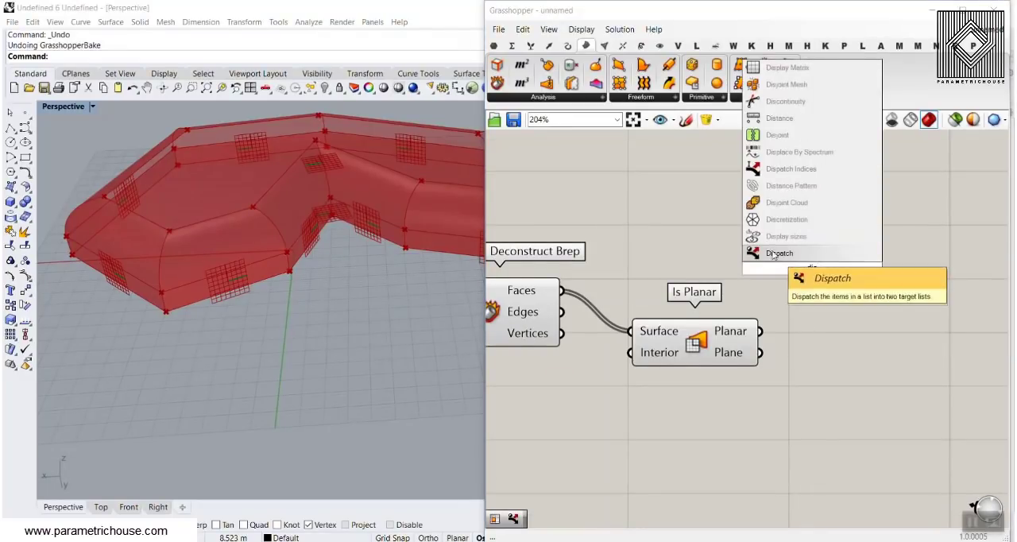
{"action": "left_click", "coordinate": [772, 252]}
{"action": "left_click_drag", "start_coordinate": [789, 284], "coordinate": [804, 285]}
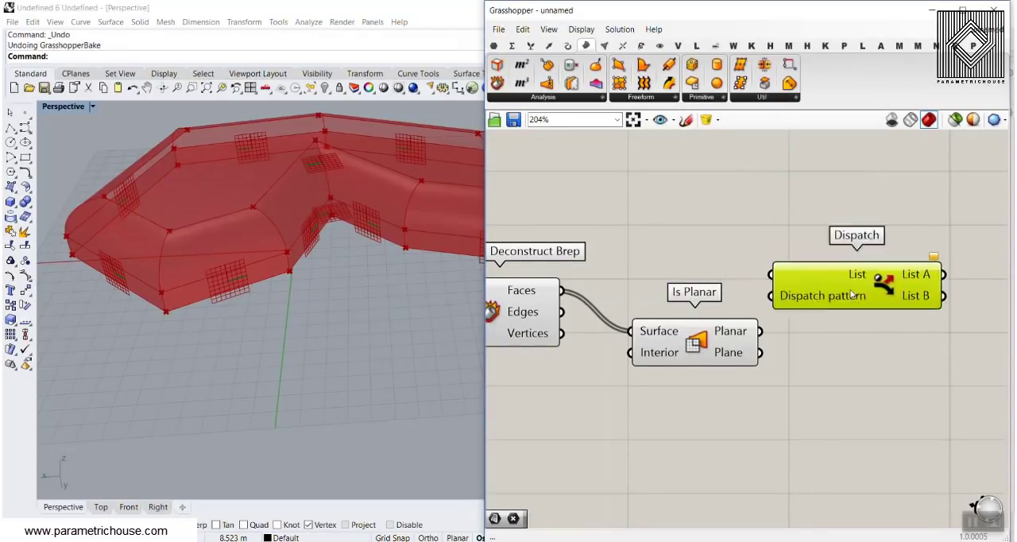
Connect the deconstructed Faces to Dispatch's List input and Is Planar's Planar output to its Dispatch pattern input.
{"action": "scroll", "coordinate": [820, 276], "scroll_direction": "down", "scroll_amount": 3}
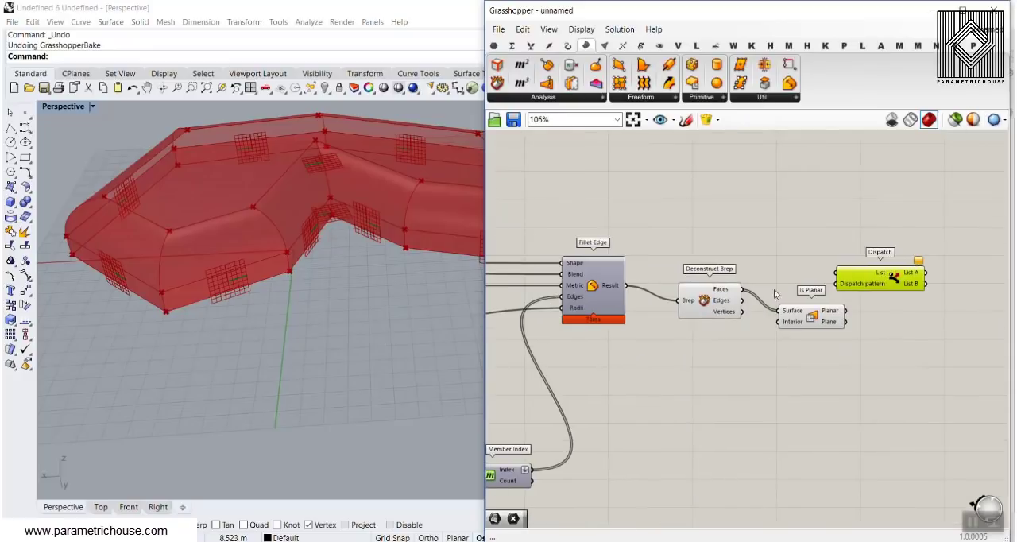
{"action": "scroll", "coordinate": [753, 298], "scroll_direction": "up", "scroll_amount": 3}
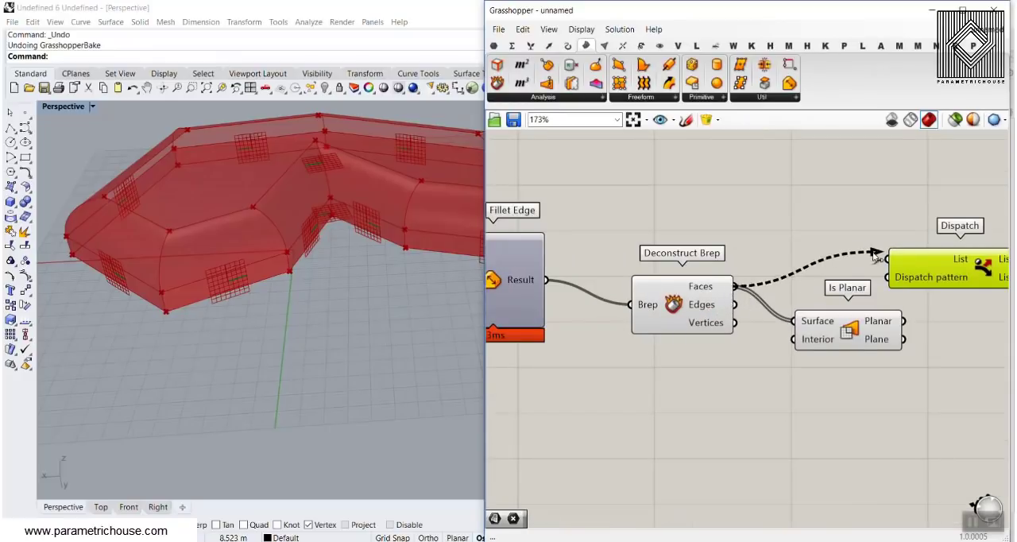
{"action": "left_click_drag", "start_coordinate": [874, 255], "coordinate": [887, 258]}
{"action": "right_click_drag", "start_coordinate": [887, 262], "coordinate": [781, 255]}
{"action": "left_click_drag", "start_coordinate": [784, 274], "coordinate": [813, 290]}
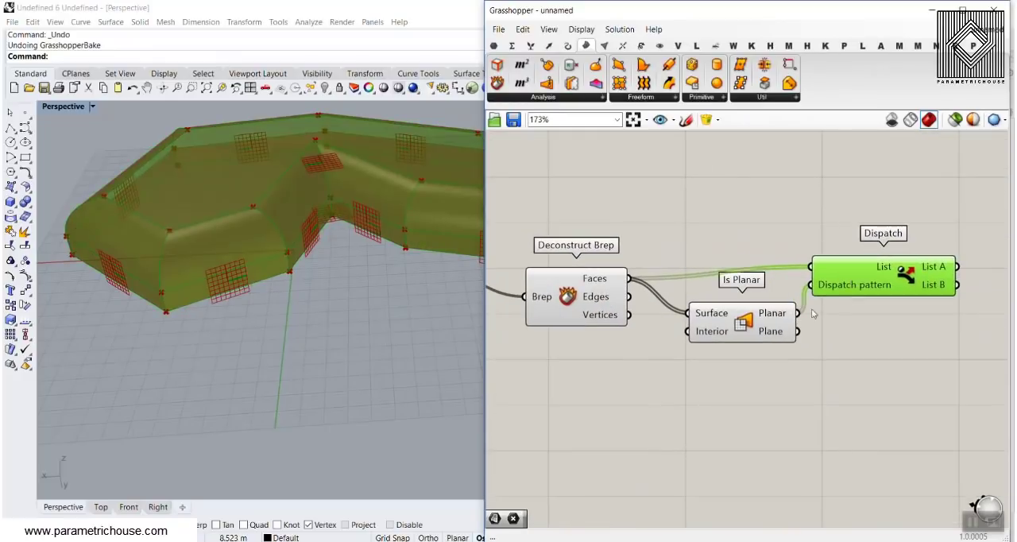
Turn off the previews of the final Deconstruct Brep, Is Planar and Dispatch components together.
{"action": "scroll", "coordinate": [886, 254], "scroll_direction": "down", "scroll_amount": 5}
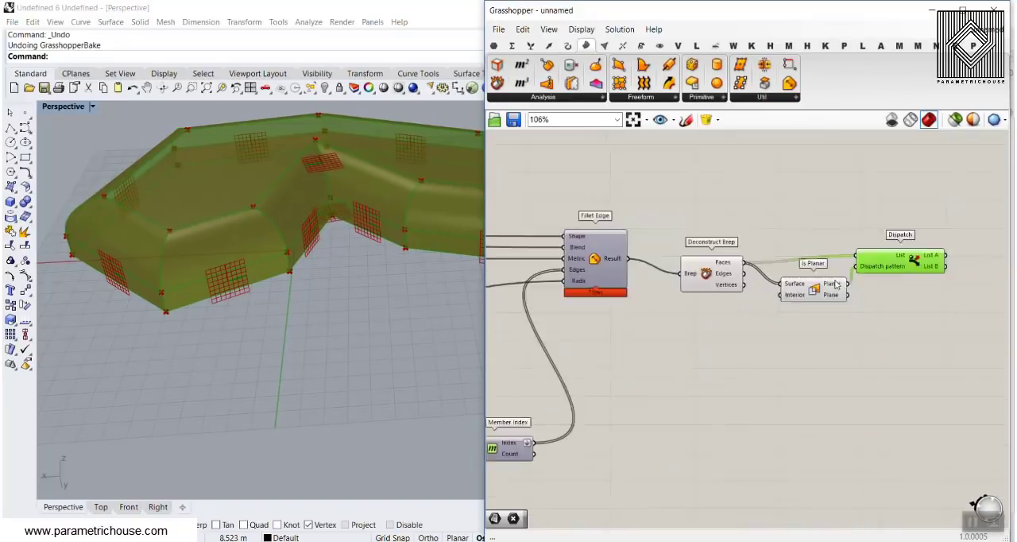
{"action": "left_click_drag", "start_coordinate": [902, 229], "coordinate": [715, 346]}
{"action": "right_click", "coordinate": [726, 228]}
{"action": "left_click", "coordinate": [755, 243]}
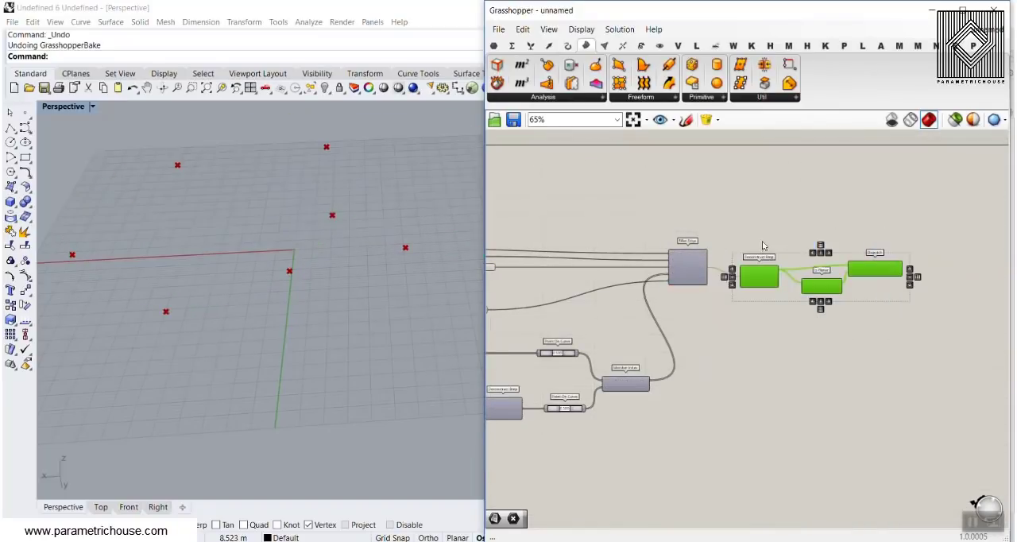
{"action": "left_click", "coordinate": [715, 199]}
Add a Surface parameter after Dispatch and connect List A to it.
{"action": "left_click", "coordinate": [496, 45]}
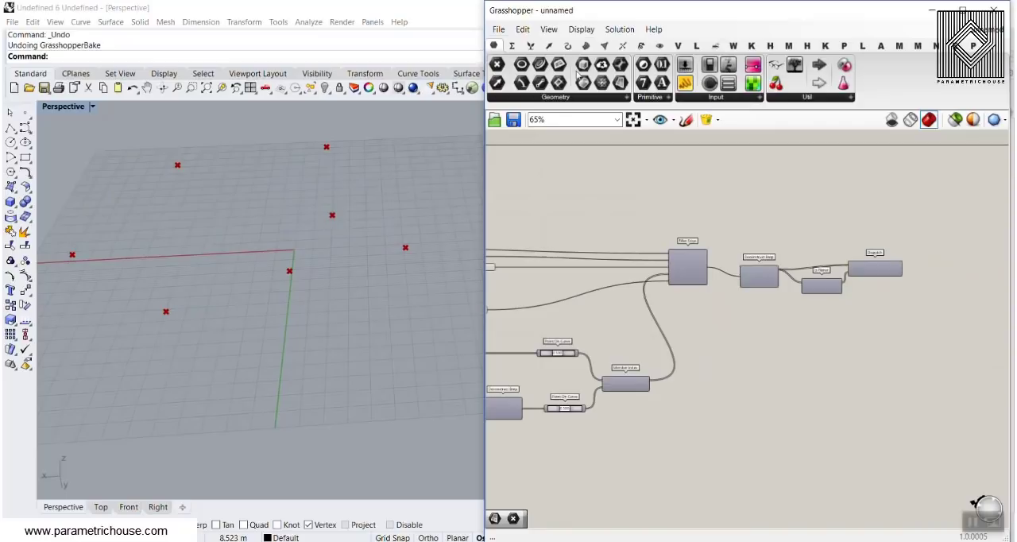
{"action": "left_click", "coordinate": [622, 85]}
{"action": "scroll", "coordinate": [905, 292], "scroll_direction": "up", "scroll_amount": 3}
{"action": "left_click", "coordinate": [955, 228]}
{"action": "left_click_drag", "start_coordinate": [901, 239], "coordinate": [953, 250]}
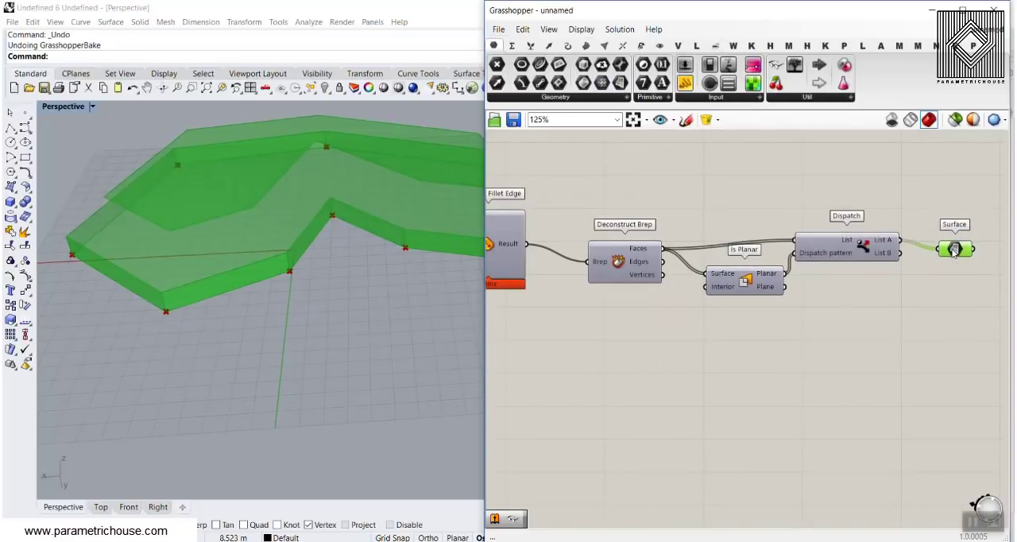
Examine the List A faces, then connect List B to the Surface parameter in place of List A and view those faces.
{"action": "right_click_drag", "start_coordinate": [346, 310], "coordinate": [340, 350]}
{"action": "left_click", "coordinate": [587, 334]}
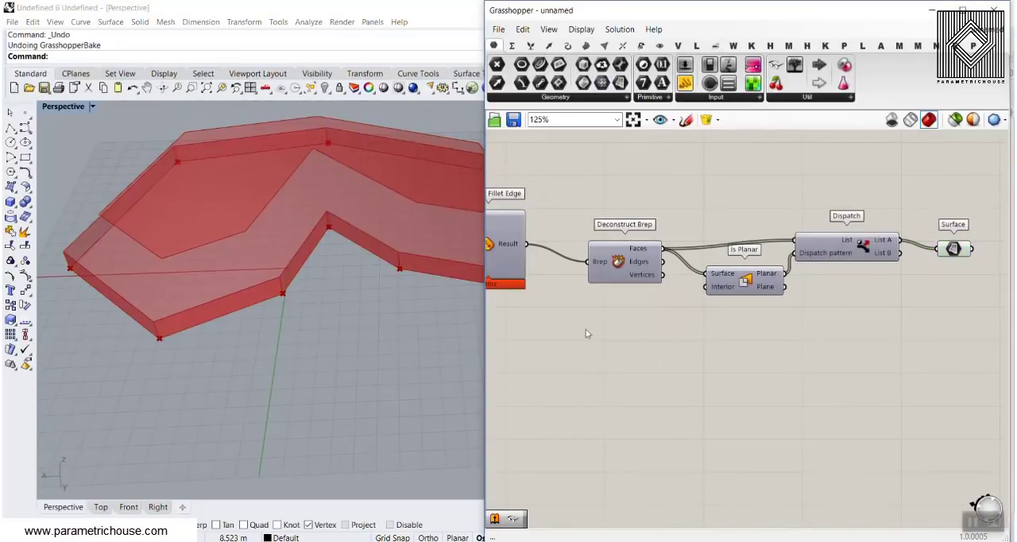
{"action": "right_click_drag", "start_coordinate": [445, 263], "coordinate": [366, 235]}
{"action": "right_click_drag", "start_coordinate": [195, 183], "coordinate": [219, 232]}
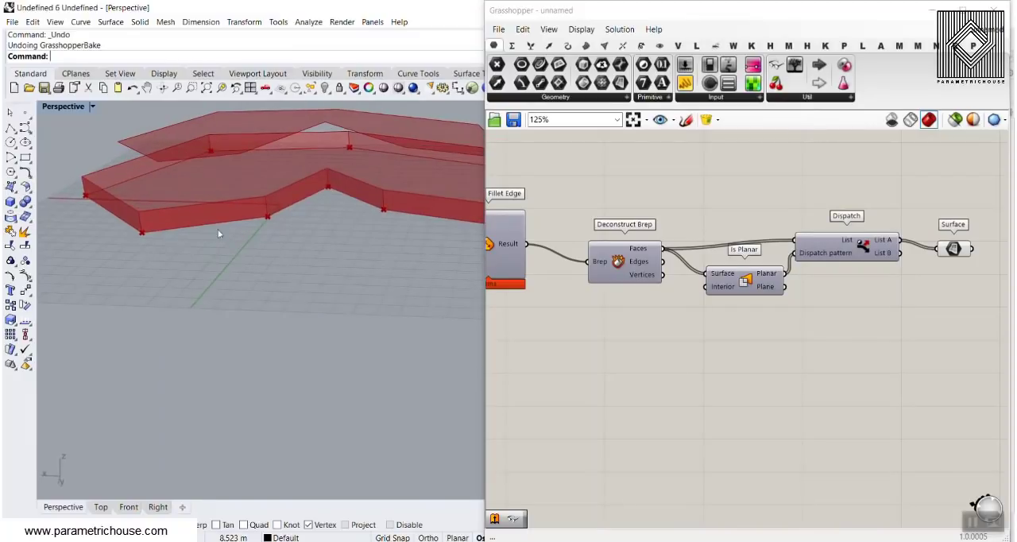
{"action": "left_click_drag", "start_coordinate": [900, 253], "coordinate": [938, 249]}
{"action": "right_click_drag", "start_coordinate": [266, 228], "coordinate": [261, 305]}
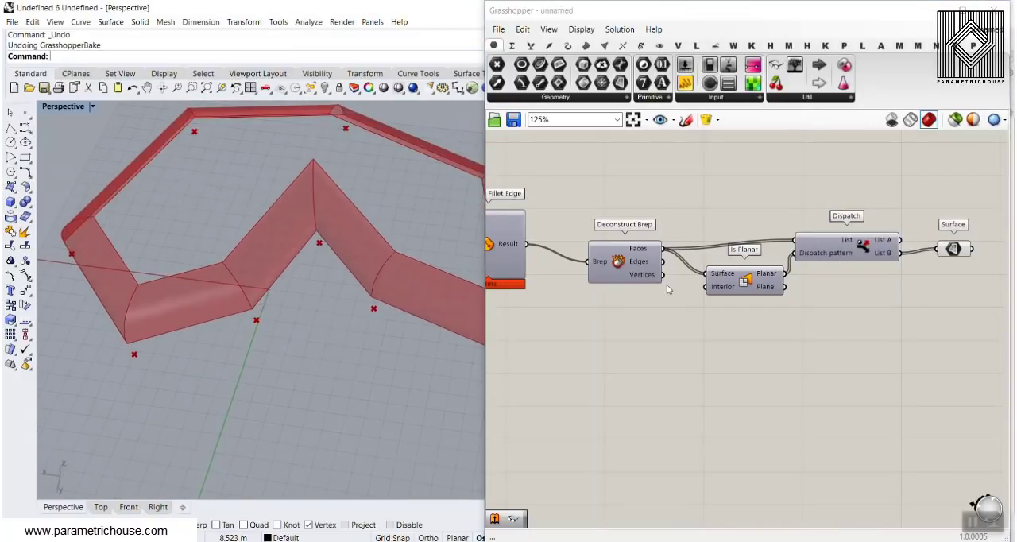
Set the fillet radius slider to 9.65.
{"action": "scroll", "coordinate": [863, 284], "scroll_direction": "down", "scroll_amount": 3}
{"action": "scroll", "coordinate": [560, 294], "scroll_direction": "up", "scroll_amount": 5}
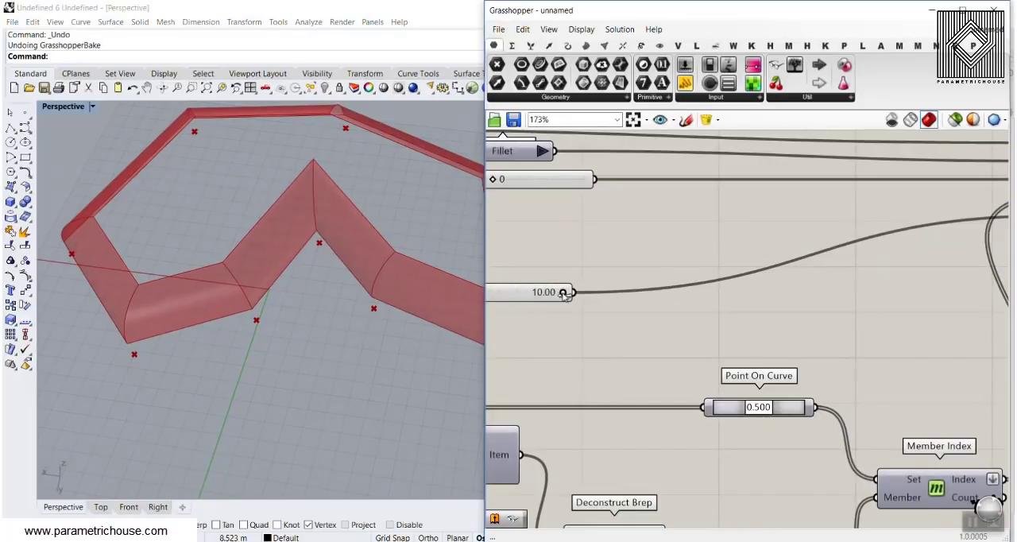
{"action": "mouse_move", "coordinate": [540, 302]}
{"action": "left_mouse_down"}
{"action": "mouse_move", "coordinate": [526, 300]}
{"action": "mouse_move", "coordinate": [535, 300]}
{"action": "left_mouse_up"}
Switch the value list feeding Fillet Edge's Blend input to Chamfer.
{"action": "scroll", "coordinate": [662, 293], "scroll_direction": "down", "scroll_amount": 3}
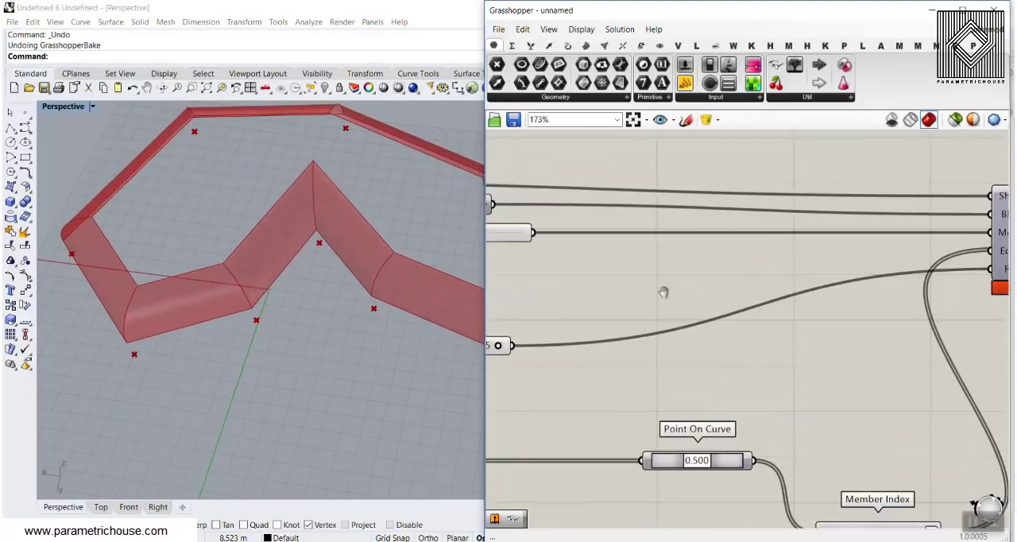
{"action": "left_click_drag", "start_coordinate": [585, 254], "coordinate": [851, 260]}
{"action": "scroll", "coordinate": [842, 259], "scroll_direction": "up", "scroll_amount": 4}
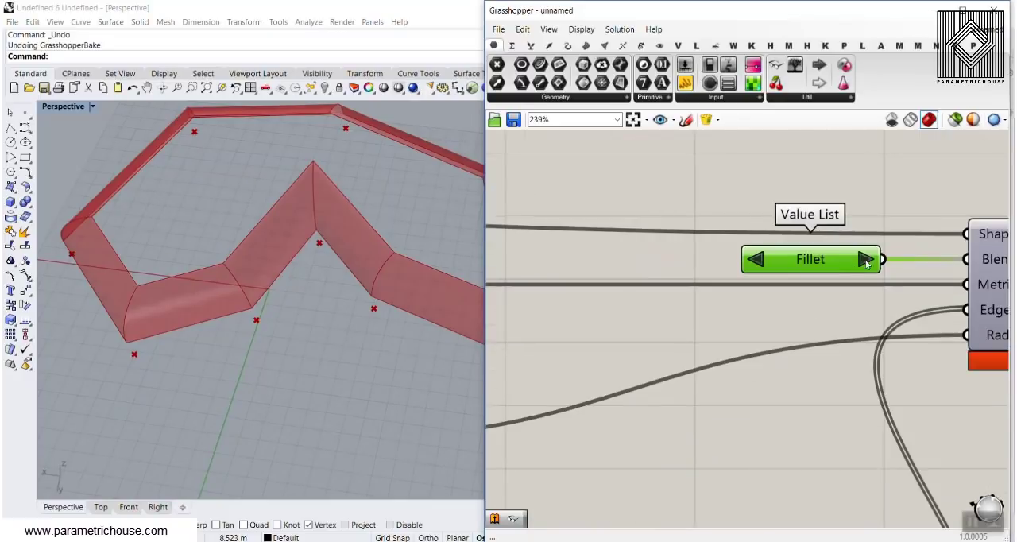
{"action": "left_click", "coordinate": [865, 260]}
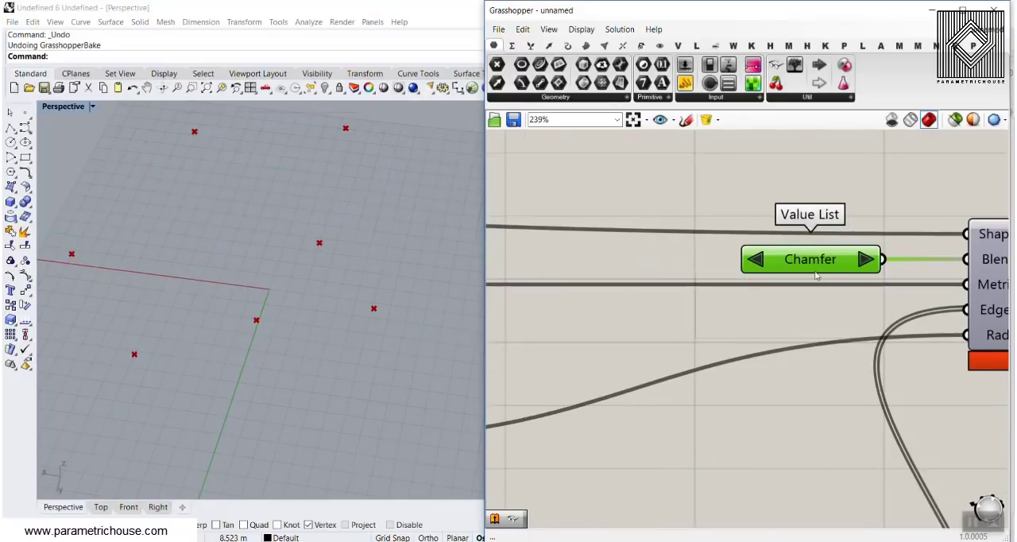
Turn on the preview of the Fillet Edge component.
{"action": "right_click_drag", "start_coordinate": [816, 273], "coordinate": [661, 248]}
{"action": "right_click", "coordinate": [878, 252]}
{"action": "left_click", "coordinate": [868, 279]}
Examine the chamfered edges of the solid from several angles and distances.
{"action": "right_click_drag", "start_coordinate": [372, 258], "coordinate": [247, 193]}
{"action": "scroll", "coordinate": [240, 179], "scroll_direction": "up", "scroll_amount": 5}
{"action": "scroll", "coordinate": [353, 219], "scroll_direction": "down", "scroll_amount": 8}
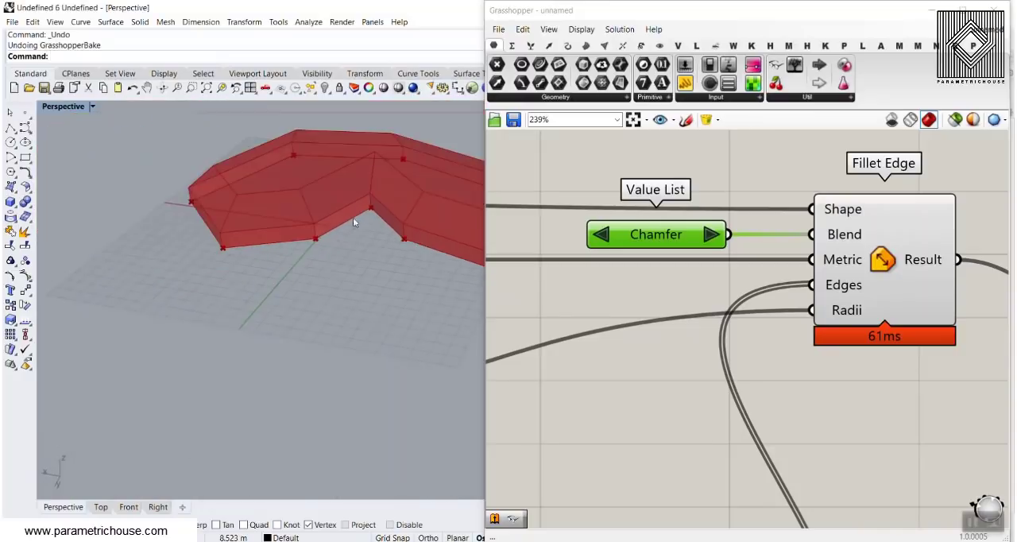
{"action": "right_click_drag", "start_coordinate": [353, 217], "coordinate": [314, 214]}
{"action": "right_click_drag", "start_coordinate": [774, 220], "coordinate": [545, 230]}
{"action": "scroll", "coordinate": [638, 228], "scroll_direction": "down", "scroll_amount": 2}
{"action": "right_click_drag", "start_coordinate": [361, 226], "coordinate": [354, 202]}
{"action": "scroll", "coordinate": [285, 220], "scroll_direction": "up", "scroll_amount": 4}
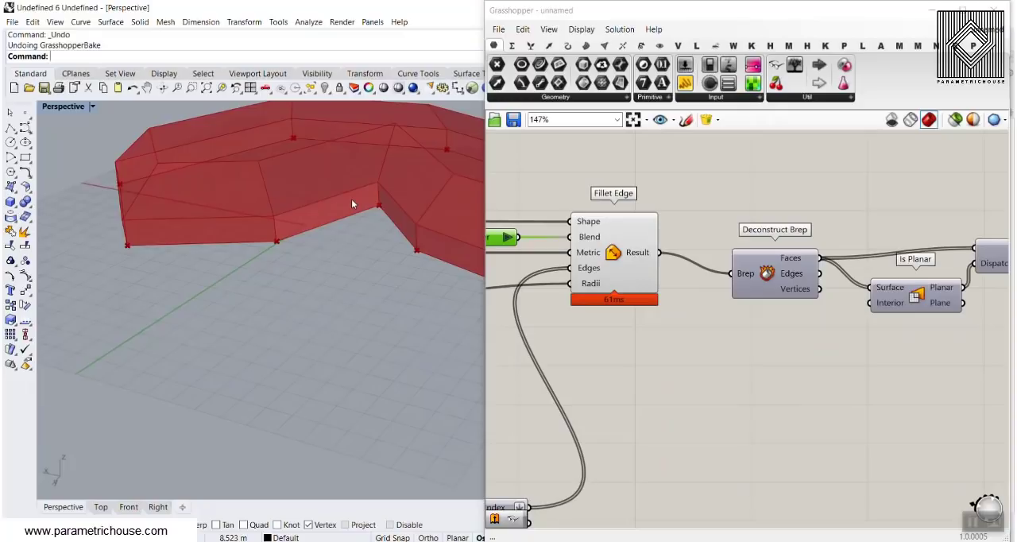
{"action": "right_click_drag", "start_coordinate": [340, 209], "coordinate": [329, 230]}
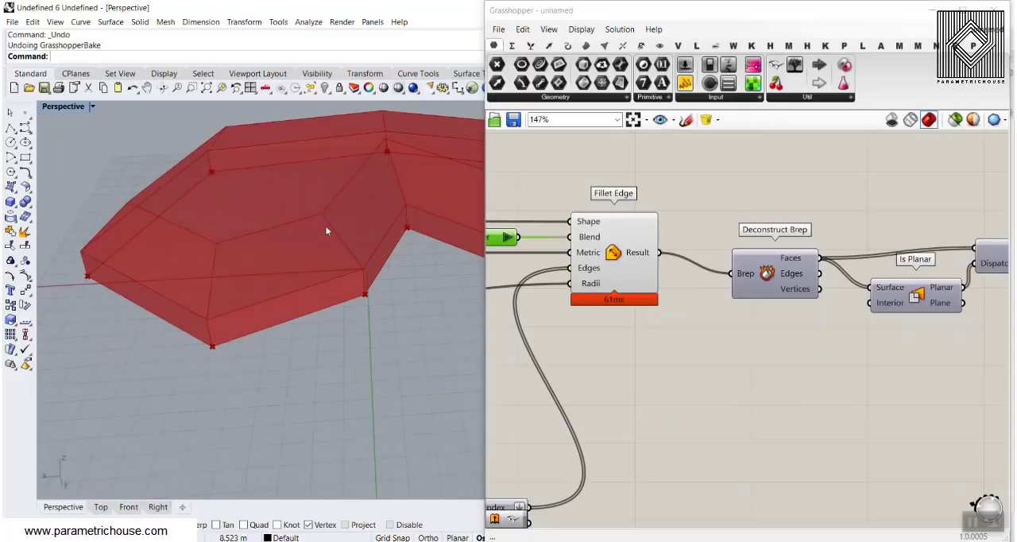
Switch the edge type to Blend, inspect the solid, and return the value list to Fillet.
{"action": "right_click_drag", "start_coordinate": [673, 256], "coordinate": [805, 274]}
{"action": "left_click", "coordinate": [641, 259]}
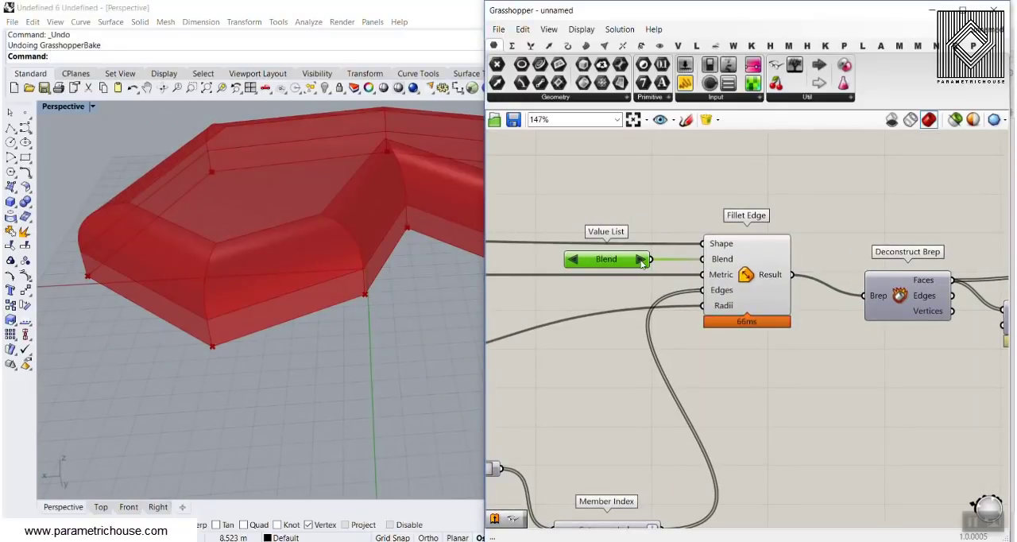
{"action": "right_click_drag", "start_coordinate": [382, 262], "coordinate": [274, 179]}
{"action": "left_click", "coordinate": [573, 260]}
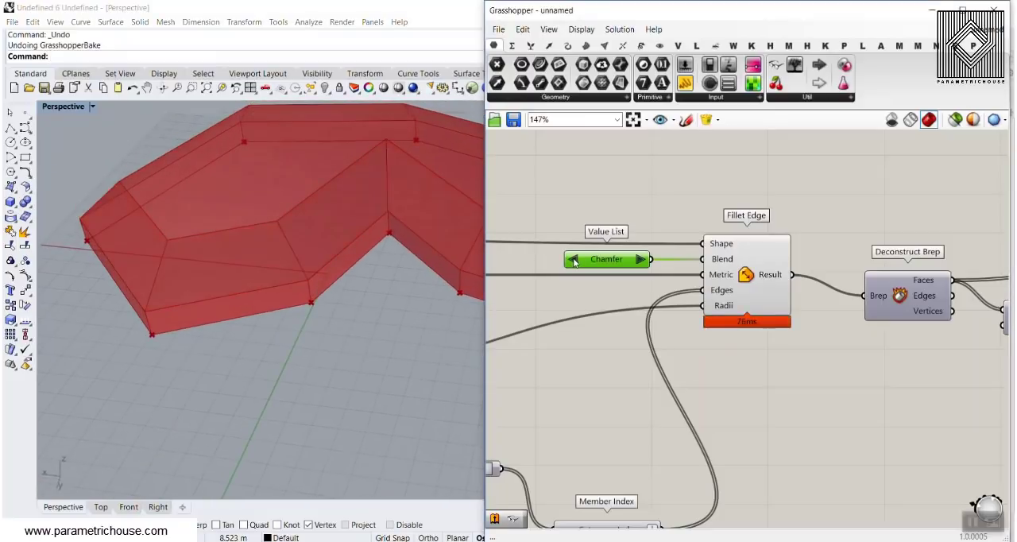
{"action": "left_click", "coordinate": [573, 260]}
Move the Metric number slider beneath the value list beside Fillet Edge and set it to 2.
{"action": "right_click_drag", "start_coordinate": [597, 288], "coordinate": [782, 304]}
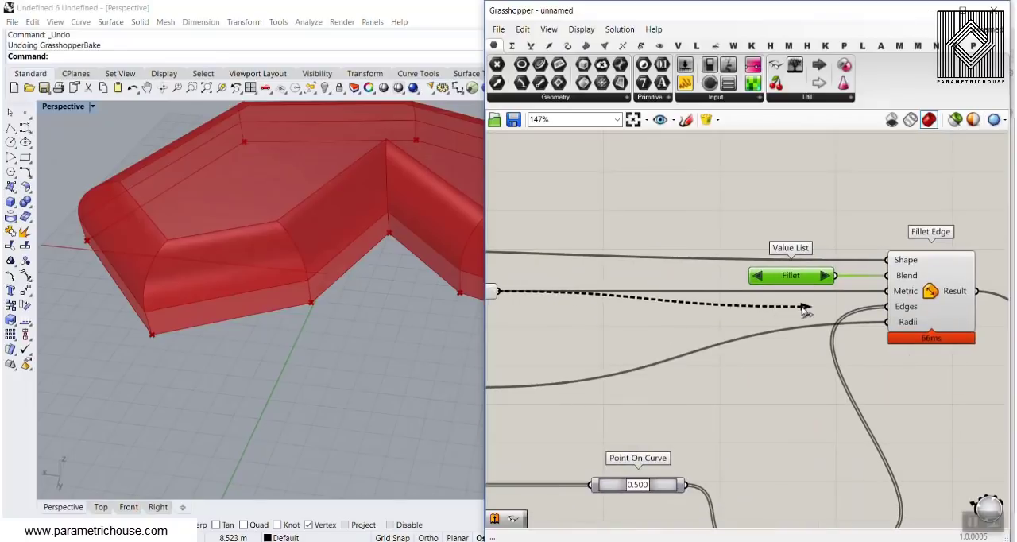
{"action": "left_click_drag", "start_coordinate": [805, 309], "coordinate": [801, 310]}
{"action": "right_click_drag", "start_coordinate": [574, 304], "coordinate": [656, 309]}
{"action": "left_click_drag", "start_coordinate": [559, 299], "coordinate": [881, 307]}
{"action": "scroll", "coordinate": [880, 309], "scroll_direction": "up", "scroll_amount": 4}
{"action": "right_click_drag", "start_coordinate": [878, 308], "coordinate": [664, 321]}
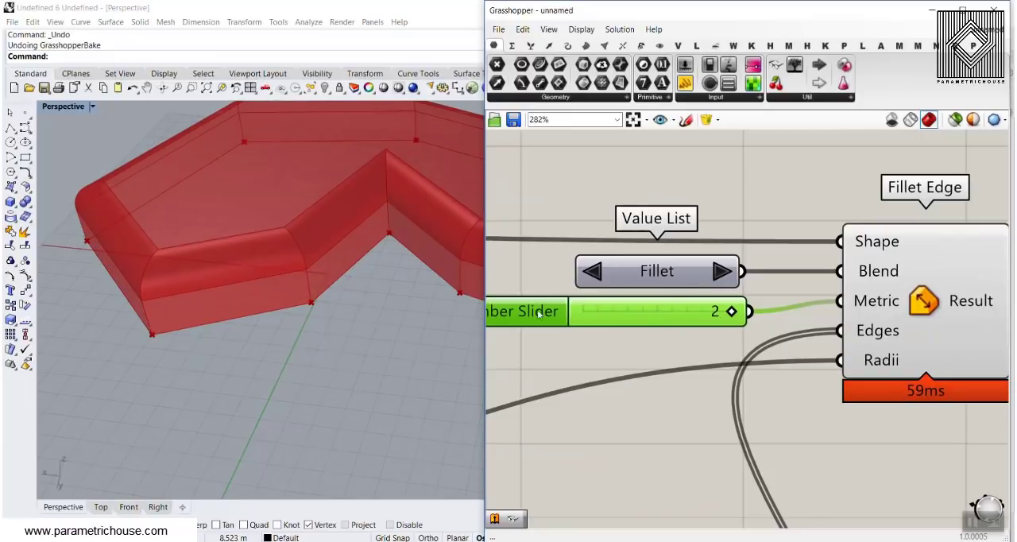
Lower the fillet radius slider to 4.91, then set it to 7.30.
{"action": "scroll", "coordinate": [540, 342], "scroll_direction": "down", "scroll_amount": 2}
{"action": "right_click_drag", "start_coordinate": [508, 357], "coordinate": [699, 307]}
{"action": "right_click_drag", "start_coordinate": [565, 342], "coordinate": [803, 329]}
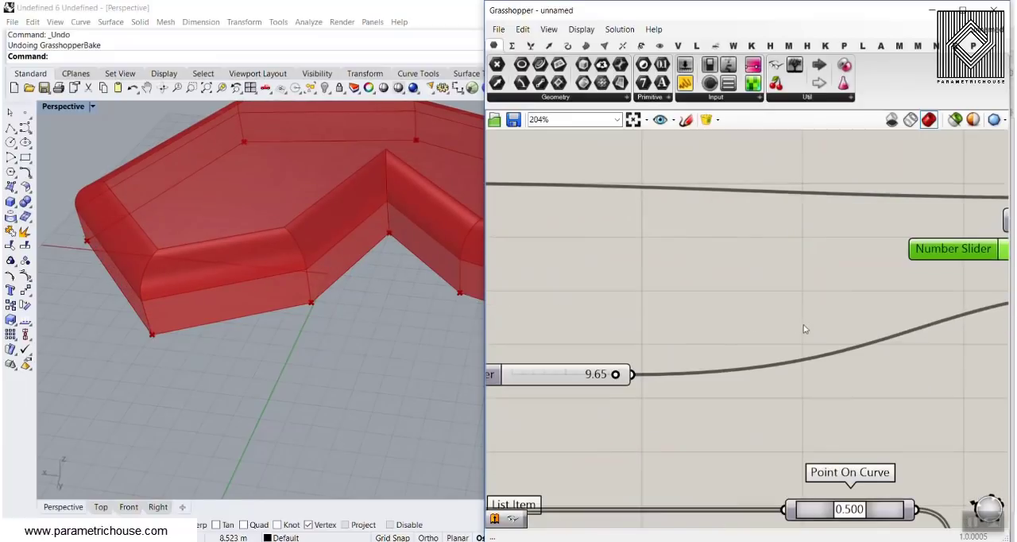
{"action": "scroll", "coordinate": [595, 366], "scroll_direction": "up", "scroll_amount": 3}
{"action": "left_click_drag", "start_coordinate": [633, 382], "coordinate": [563, 380]}
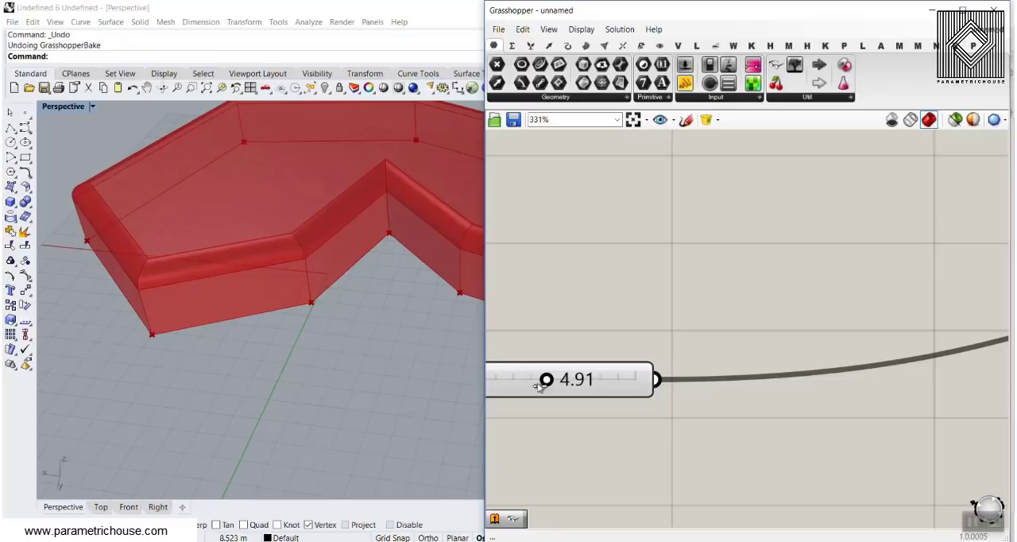
{"action": "left_click_drag", "start_coordinate": [539, 386], "coordinate": [588, 403]}
Duplicate the number slider feeding List Item's Index, set the copy to 9 and keep both connected to that input.
{"action": "right_click_drag", "start_coordinate": [598, 390], "coordinate": [961, 295]}
{"action": "scroll", "coordinate": [957, 297], "scroll_direction": "down", "scroll_amount": 5}
{"action": "right_click_drag", "start_coordinate": [804, 380], "coordinate": [774, 309]}
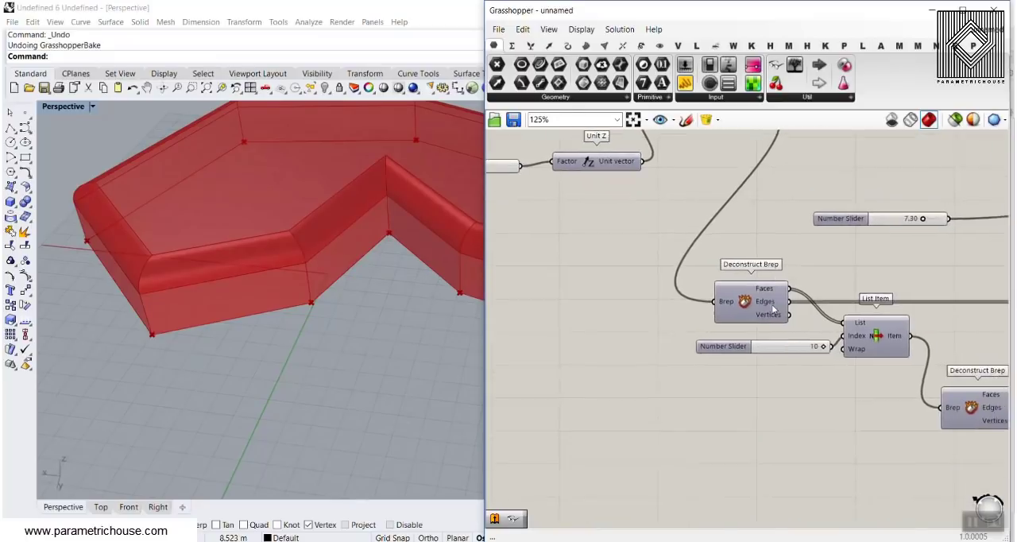
{"action": "scroll", "coordinate": [774, 309], "scroll_direction": "up", "scroll_amount": 4}
{"action": "left_click", "coordinate": [751, 331]}
{"action": "key", "text": "ctrl+c"}
{"action": "key", "text": "ctrl+v"}
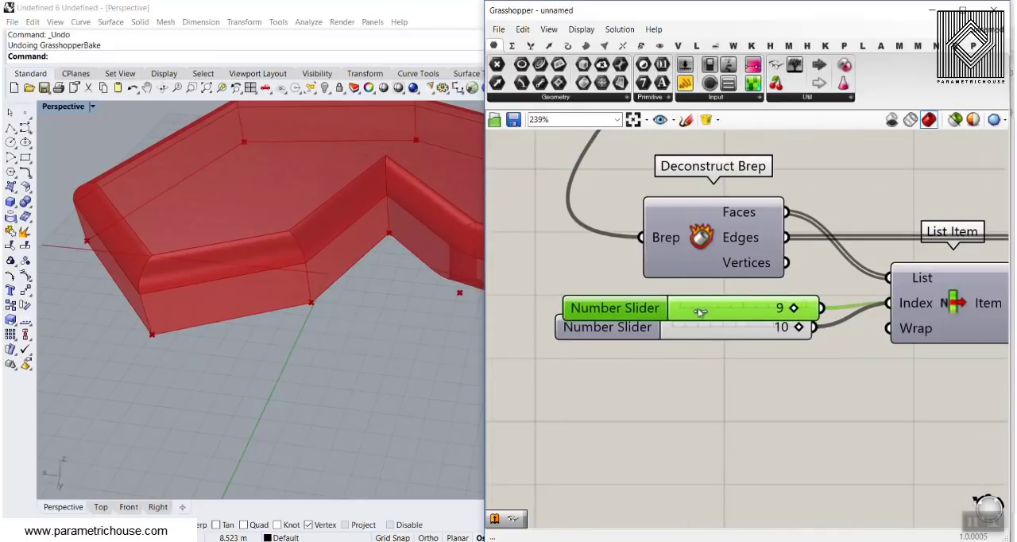
{"action": "left_click_drag", "start_coordinate": [699, 313], "coordinate": [662, 309]}
Set the fillet radius slider to 10.00 and inspect the solid filleted on both chosen faces.
{"action": "right_click_drag", "start_coordinate": [290, 330], "coordinate": [306, 298]}
{"action": "right_click_drag", "start_coordinate": [852, 224], "coordinate": [628, 334]}
{"action": "scroll", "coordinate": [628, 334], "scroll_direction": "down", "scroll_amount": 6}
{"action": "scroll", "coordinate": [691, 297], "scroll_direction": "up", "scroll_amount": 5}
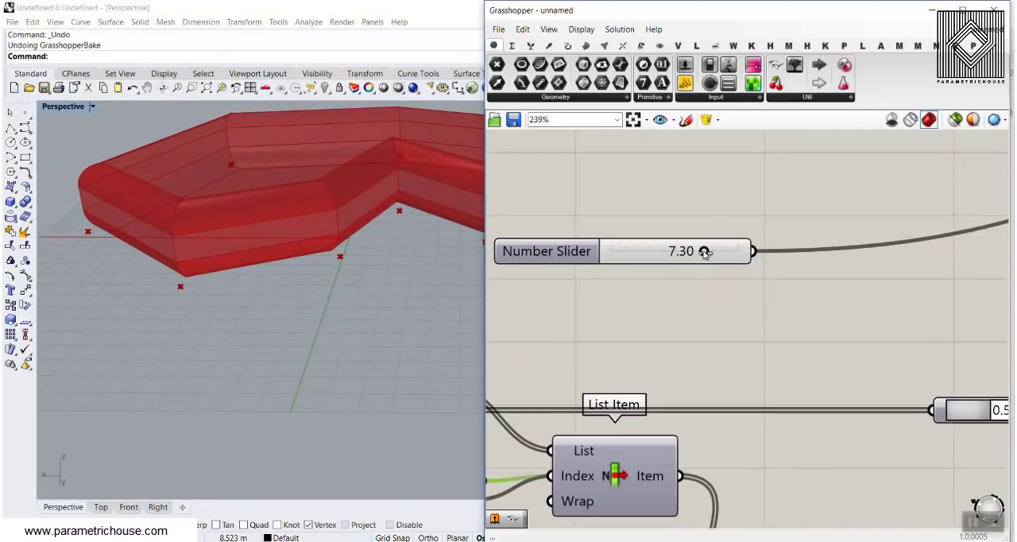
{"action": "left_click_drag", "start_coordinate": [704, 251], "coordinate": [756, 254]}
{"action": "right_click_drag", "start_coordinate": [413, 258], "coordinate": [341, 286]}
{"action": "scroll", "coordinate": [252, 284], "scroll_direction": "down", "scroll_amount": 4}
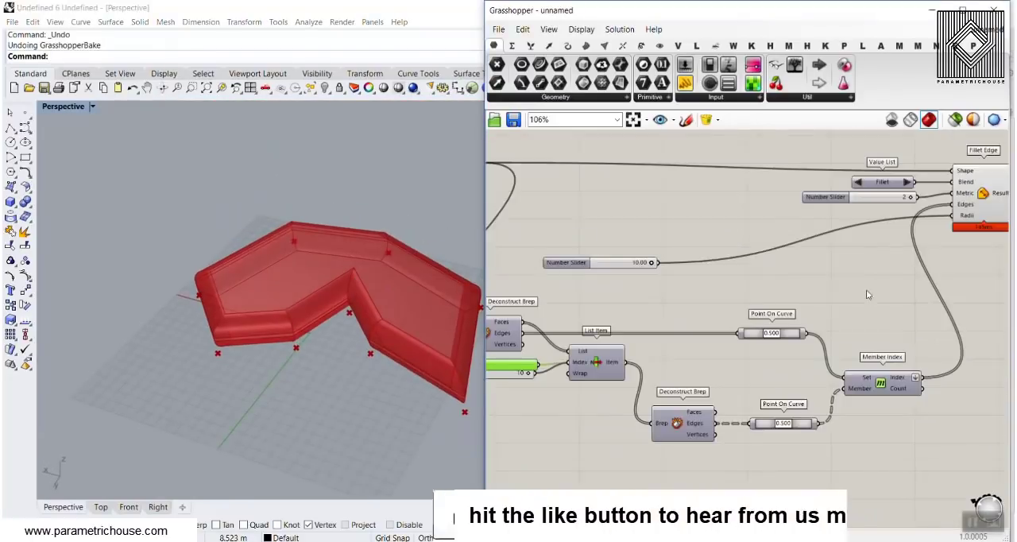
Bake the Fillet Edge result and move the baked polysurface away from the preview solid.
{"action": "scroll", "coordinate": [822, 183], "scroll_direction": "up", "scroll_amount": 3}
{"action": "right_click", "coordinate": [823, 167]}
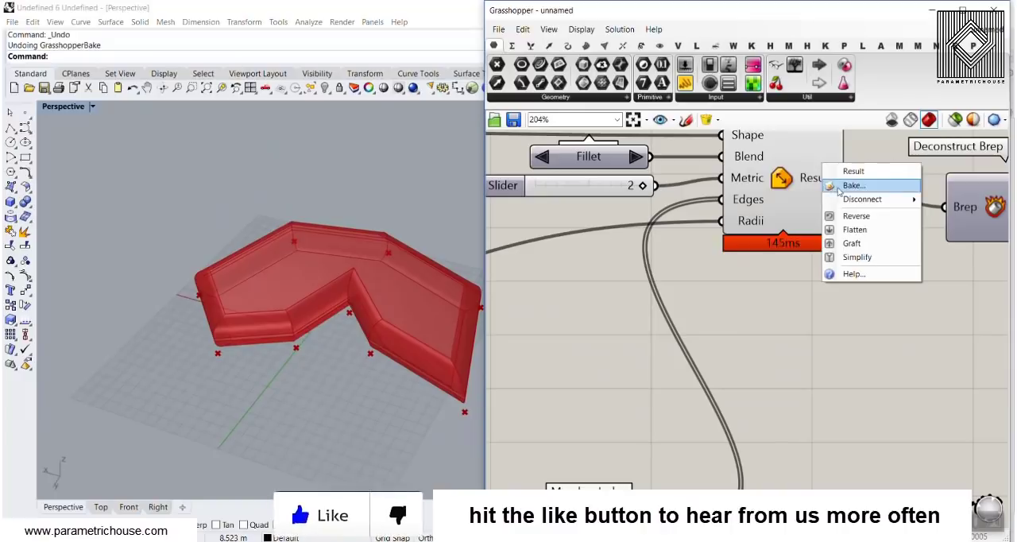
{"action": "left_click", "coordinate": [853, 184]}
{"action": "left_click", "coordinate": [844, 306]}
{"action": "right_click_drag", "start_coordinate": [288, 310], "coordinate": [342, 306]}
{"action": "scroll", "coordinate": [437, 328], "scroll_direction": "down", "scroll_amount": 5}
{"action": "left_click_drag", "start_coordinate": [348, 304], "coordinate": [209, 329]}
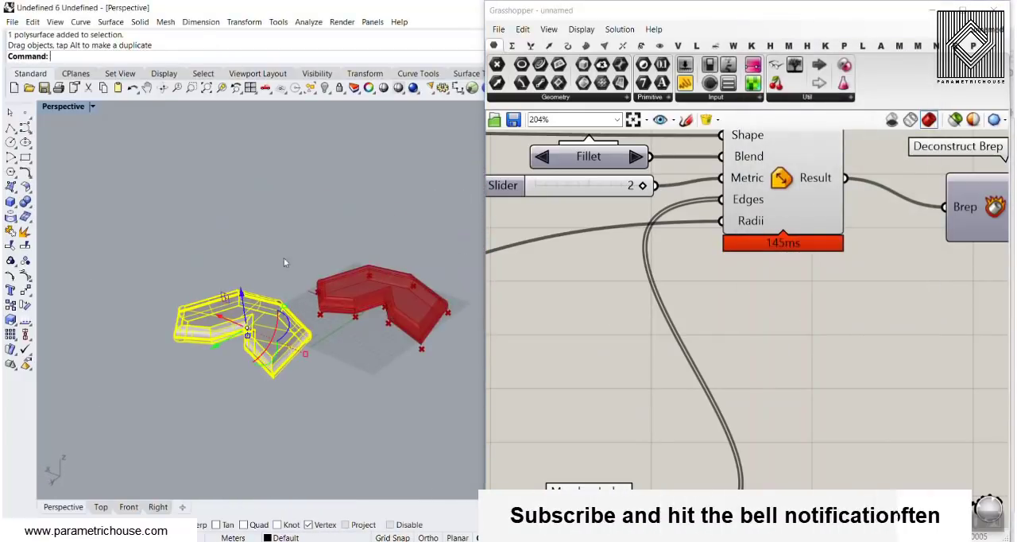
{"action": "left_click", "coordinate": [241, 261]}
Switch the Perspective viewport to Rendered display and view the baked solid.
{"action": "scroll", "coordinate": [230, 274], "scroll_direction": "up", "scroll_amount": 5}
{"action": "right_click", "coordinate": [67, 108]}
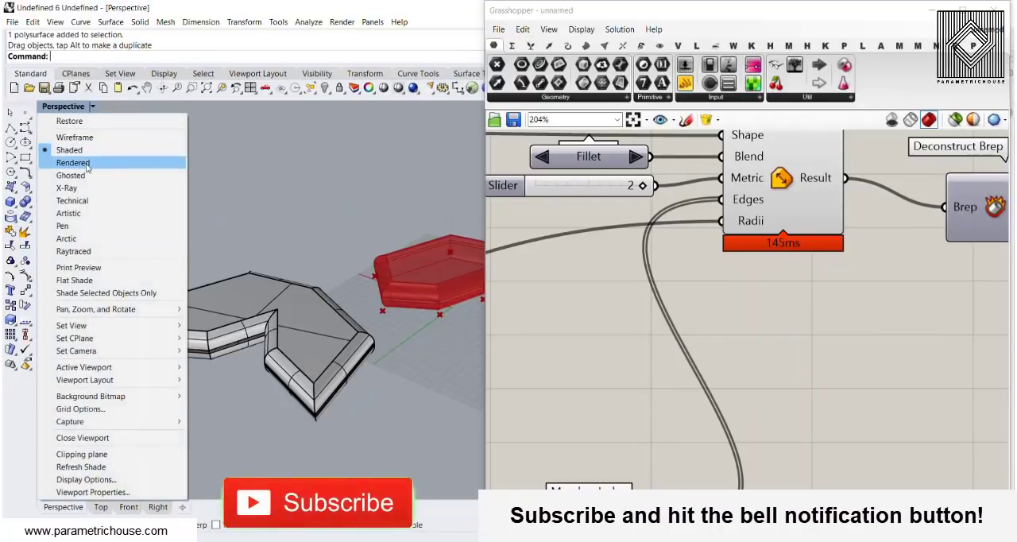
{"action": "left_click", "coordinate": [73, 162]}
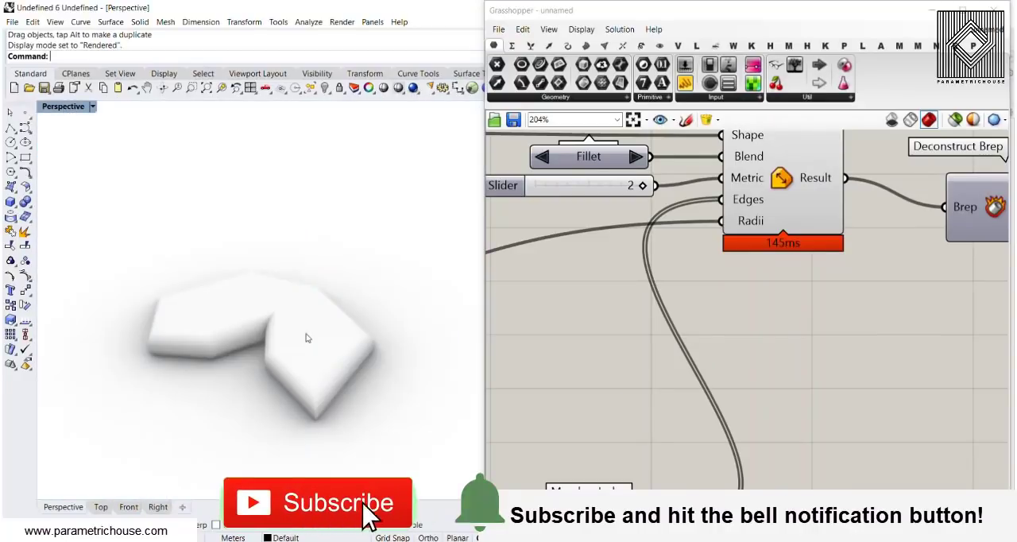
{"action": "right_click_drag", "start_coordinate": [306, 337], "coordinate": [189, 266]}
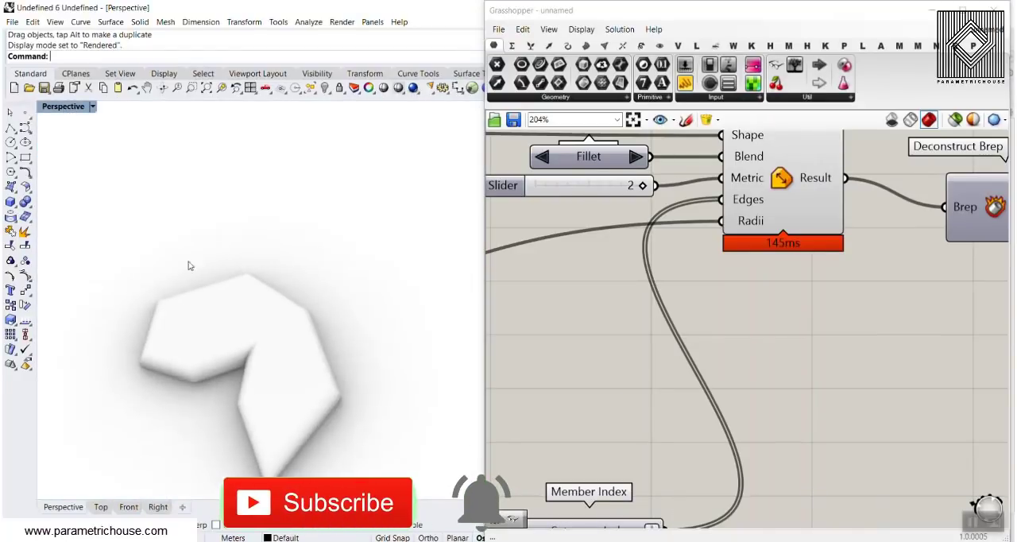
Set the Perspective viewport back to Shaded display and select the baked solid.
{"action": "left_click", "coordinate": [65, 106]}
{"action": "left_click", "coordinate": [88, 150]}
{"action": "left_click", "coordinate": [225, 336]}
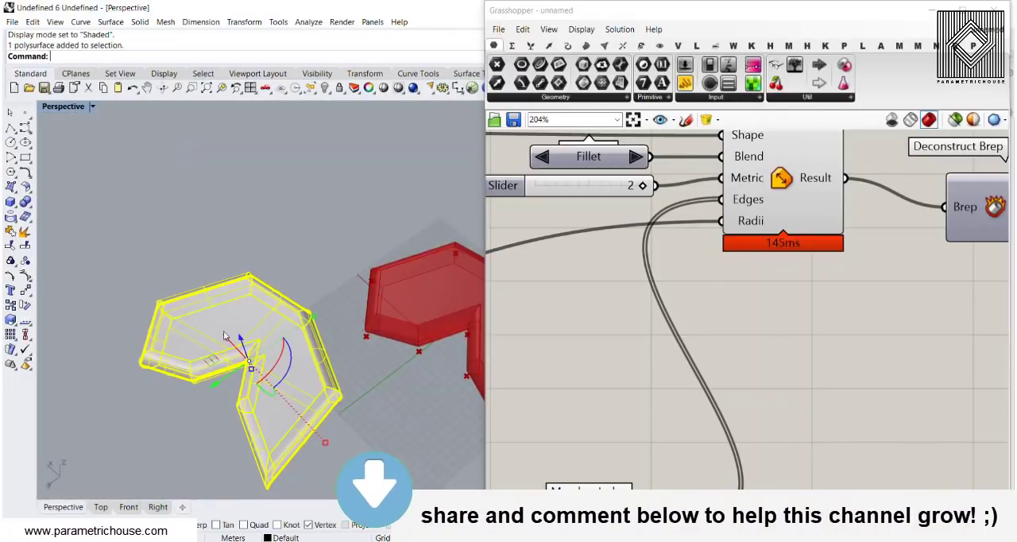
Delete the baked polysurface copy, keeping only the Grasshopper preview solid.
{"action": "key", "text": "Delete"}
{"action": "scroll", "coordinate": [313, 324], "scroll_direction": "up", "scroll_amount": 5}
{"action": "scroll", "coordinate": [829, 252], "scroll_direction": "down", "scroll_amount": 6}
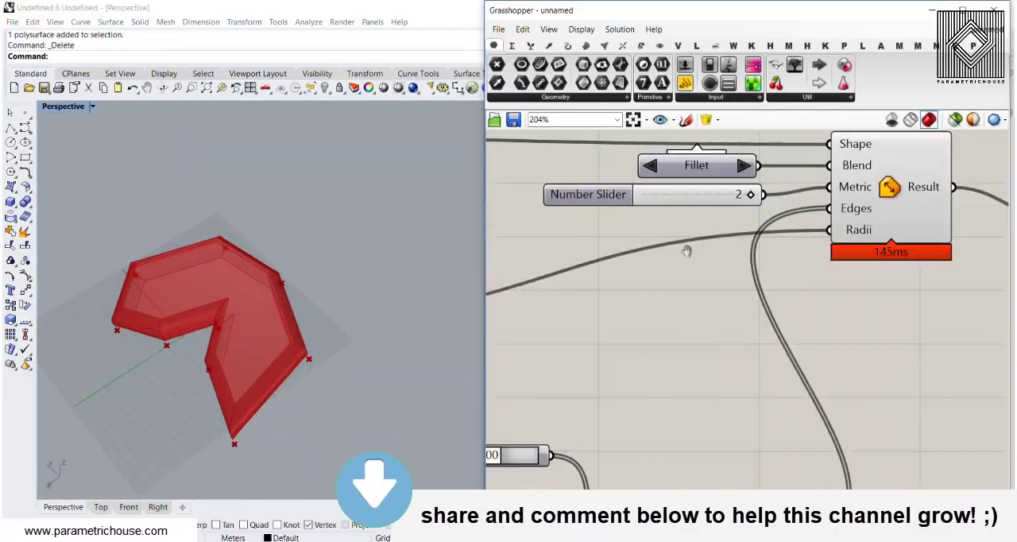
Move one base corner of the outline along its Y axis using the Point component's gumballs, and inspect the reshaped filleted solid.
{"action": "right_click_drag", "start_coordinate": [829, 252], "coordinate": [1009, 271]}
{"action": "scroll", "coordinate": [663, 244], "scroll_direction": "up", "scroll_amount": 3}
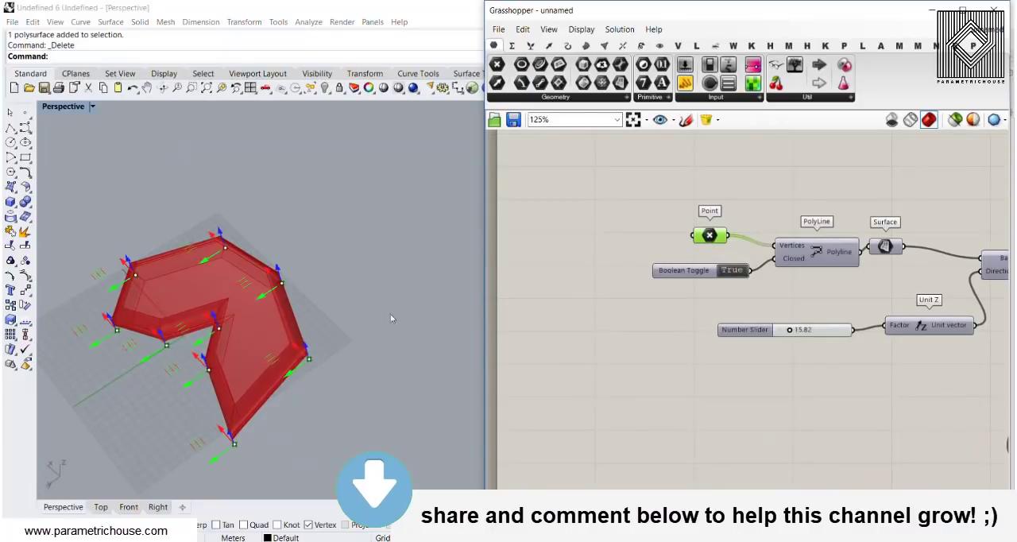
{"action": "left_click_drag", "start_coordinate": [199, 342], "coordinate": [290, 287]}
{"action": "right_click_drag", "start_coordinate": [213, 373], "coordinate": [289, 311]}
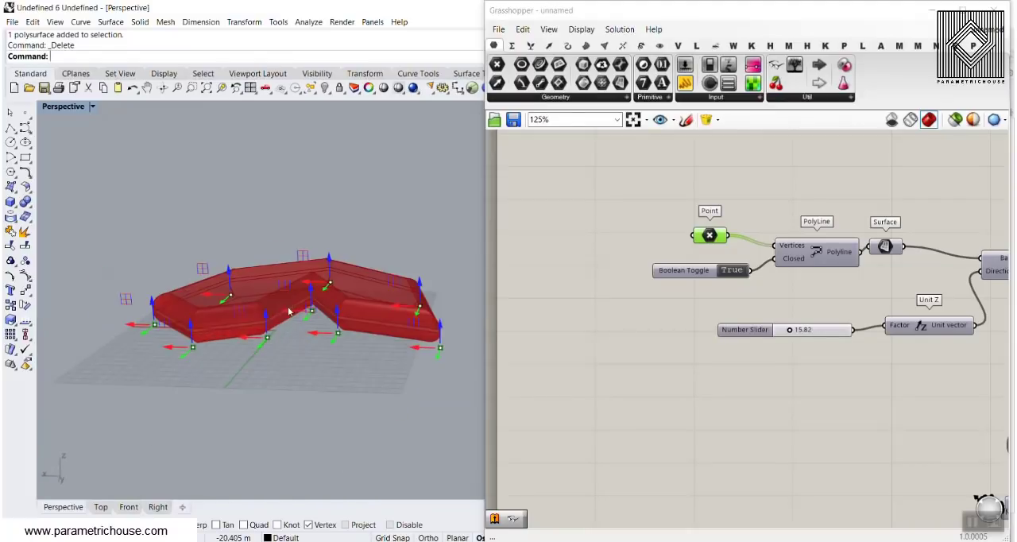
{"action": "scroll", "coordinate": [269, 332], "scroll_direction": "up", "scroll_amount": 3}
{"action": "right_click_drag", "start_coordinate": [249, 342], "coordinate": [154, 411]}
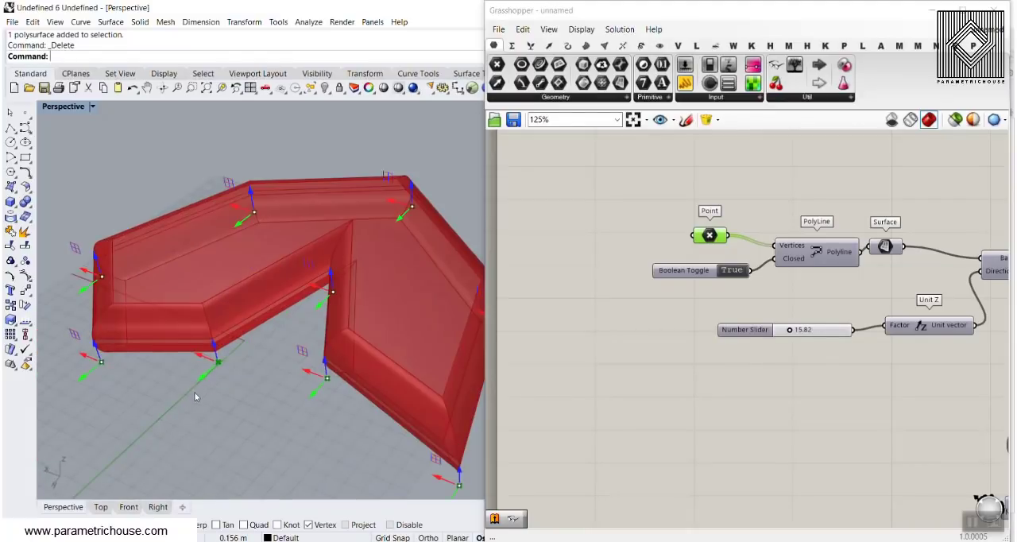
{"action": "left_click_drag", "start_coordinate": [194, 393], "coordinate": [177, 418]}
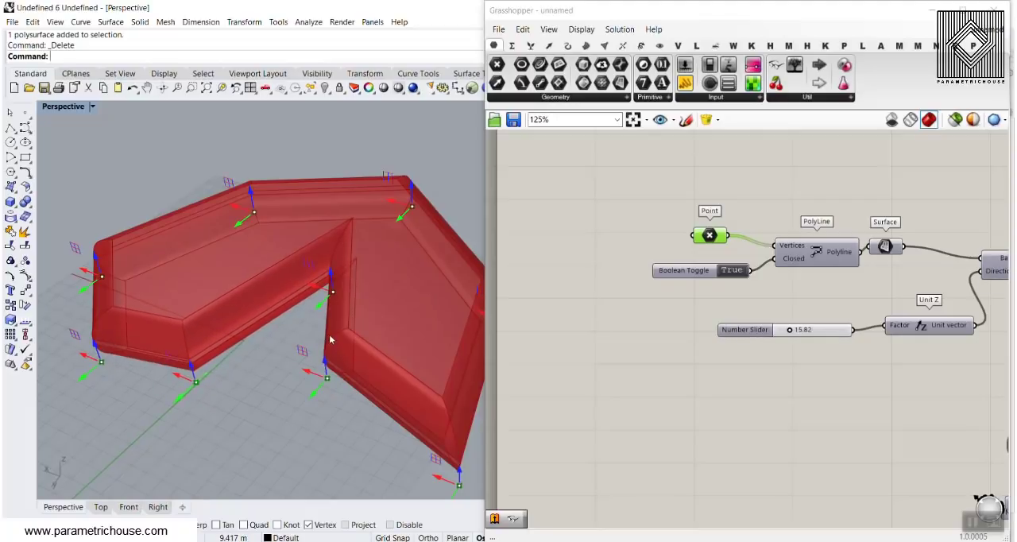
{"action": "scroll", "coordinate": [330, 340], "scroll_direction": "down", "scroll_amount": 4}
{"action": "scroll", "coordinate": [613, 331], "scroll_direction": "down", "scroll_amount": 3}
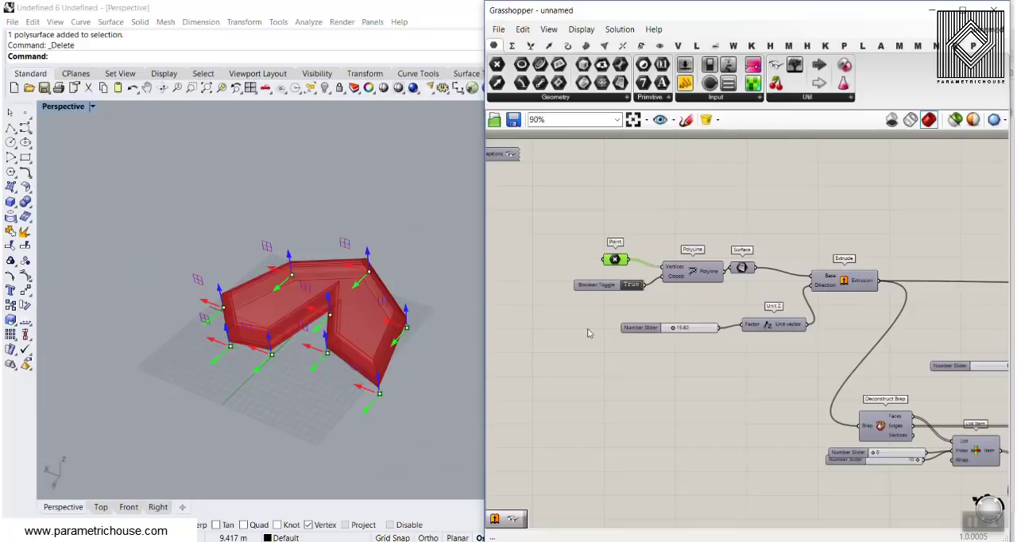
{"action": "scroll", "coordinate": [387, 337], "scroll_direction": "up", "scroll_amount": 5}
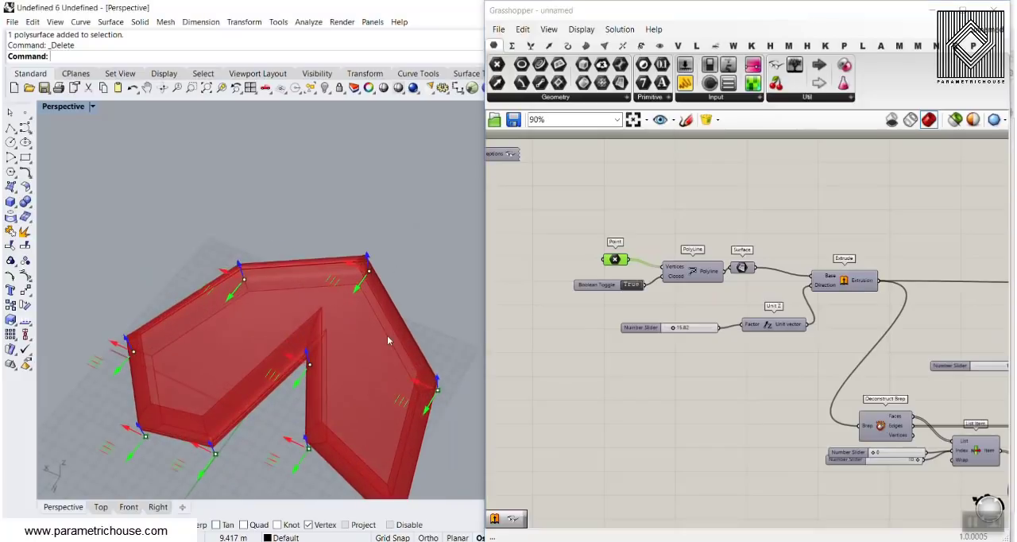
{"action": "right_click_drag", "start_coordinate": [388, 327], "coordinate": [472, 308]}
{"action": "left_click", "coordinate": [760, 394]}
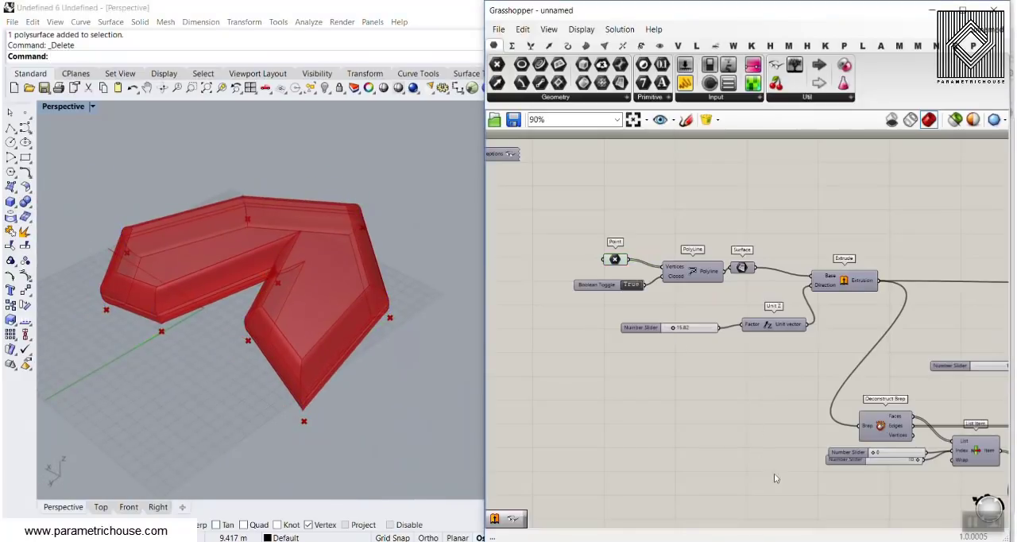